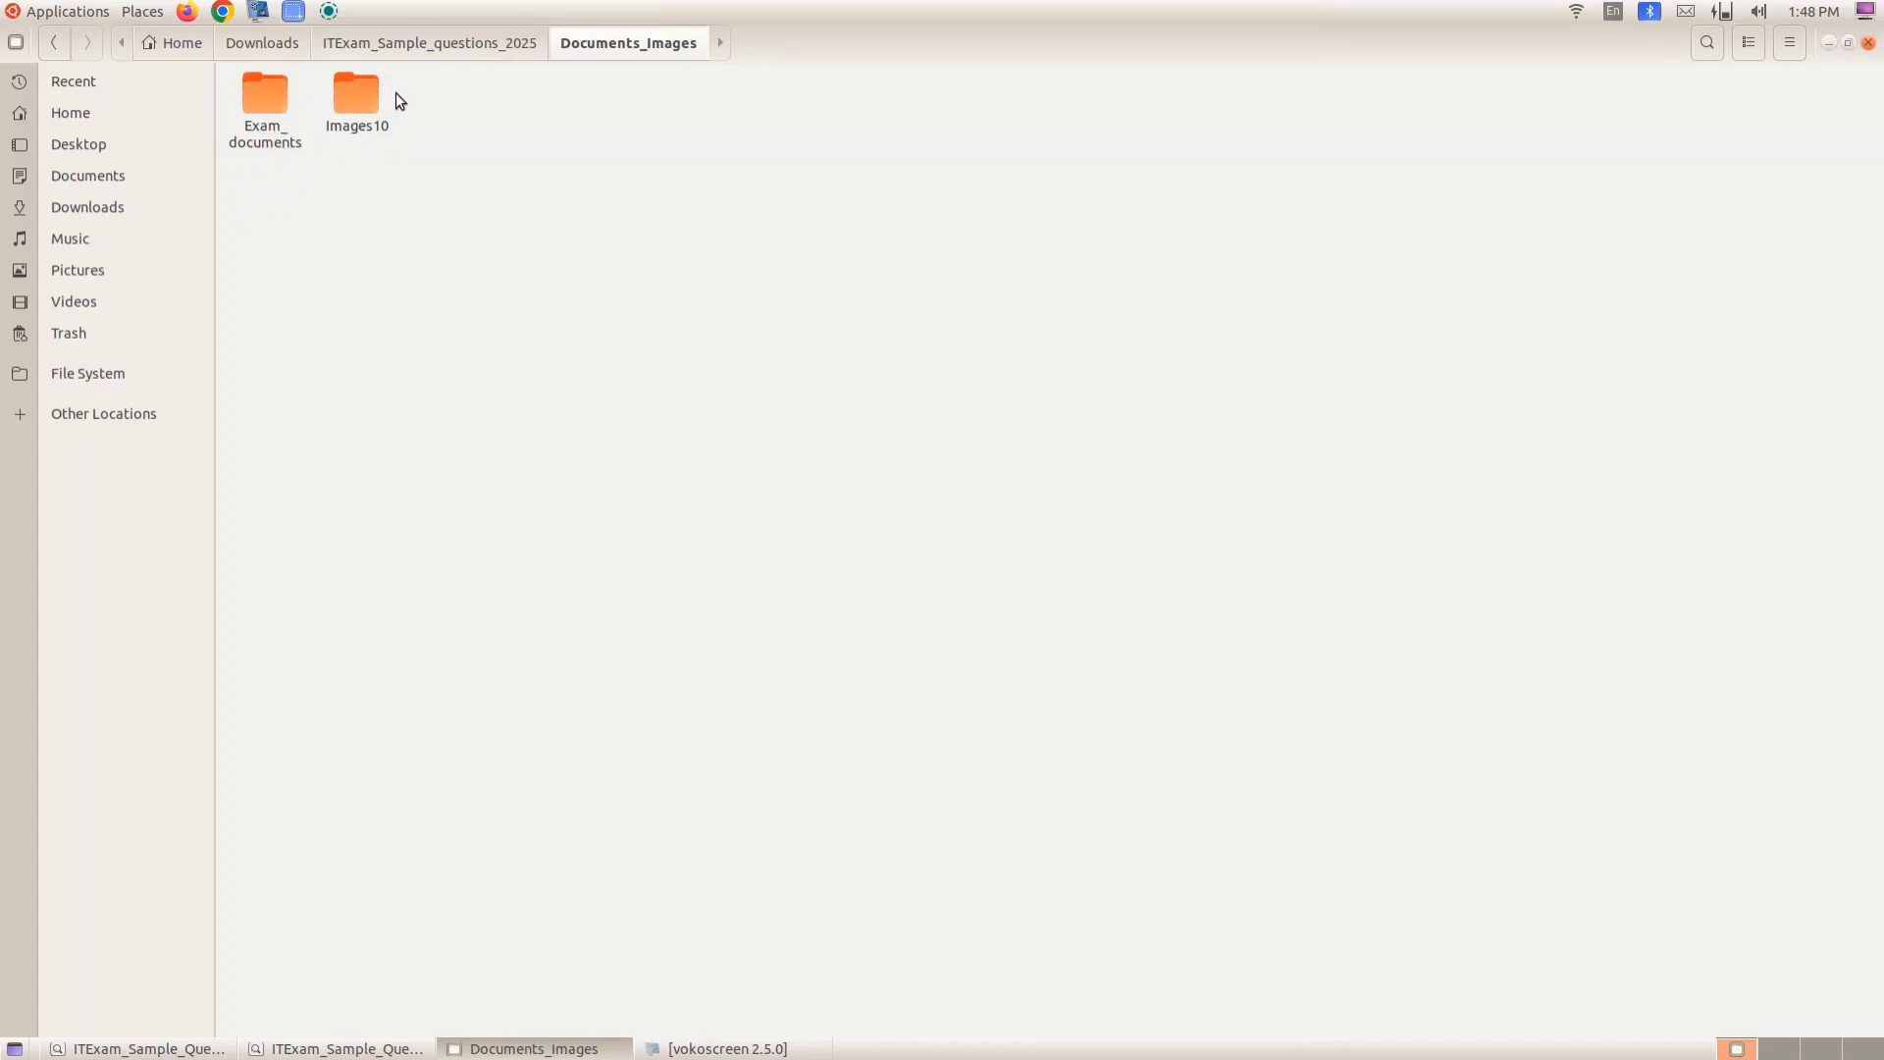
# - Copy the Exam_documents and Images10 folders into the Home folder
pyautogui.moveTo(398, 86); pyautogui.dragTo(271, 116)
pyautogui.rightClick(271, 114)
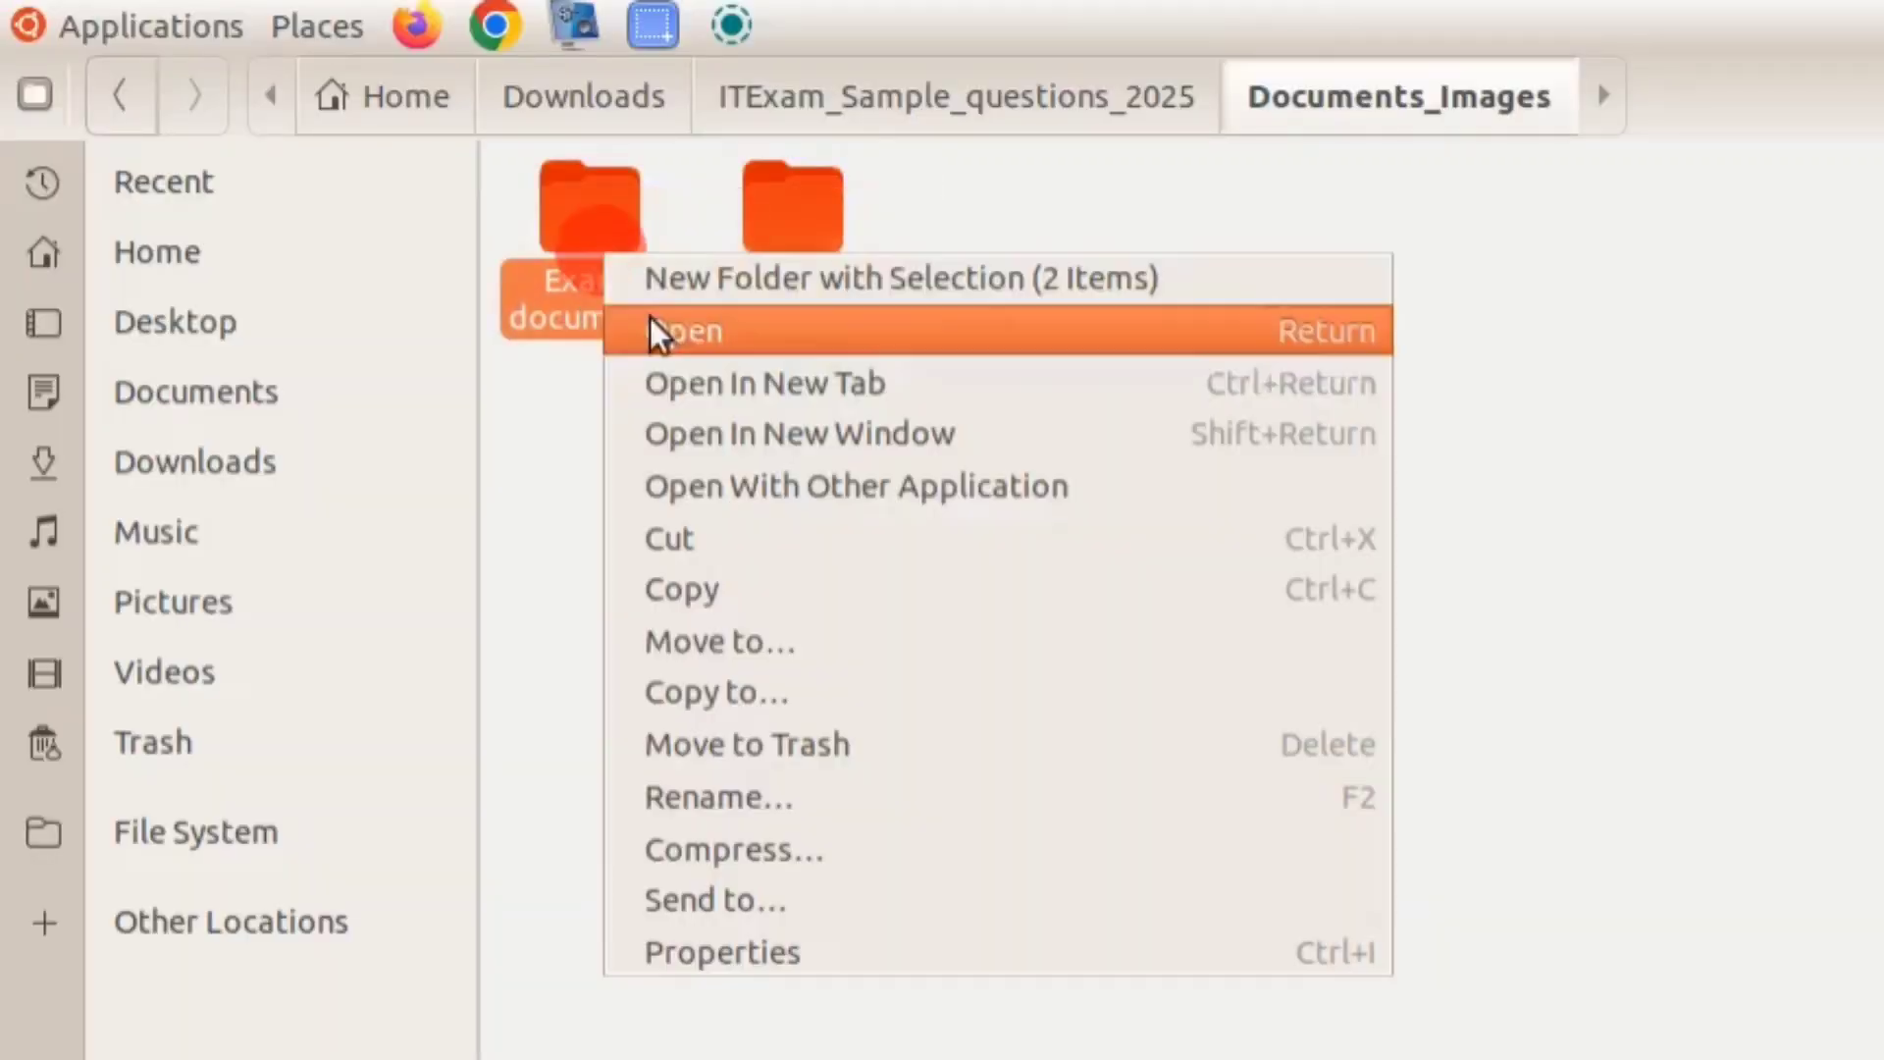
pyautogui.click(715, 580)
pyautogui.click(569, 427)
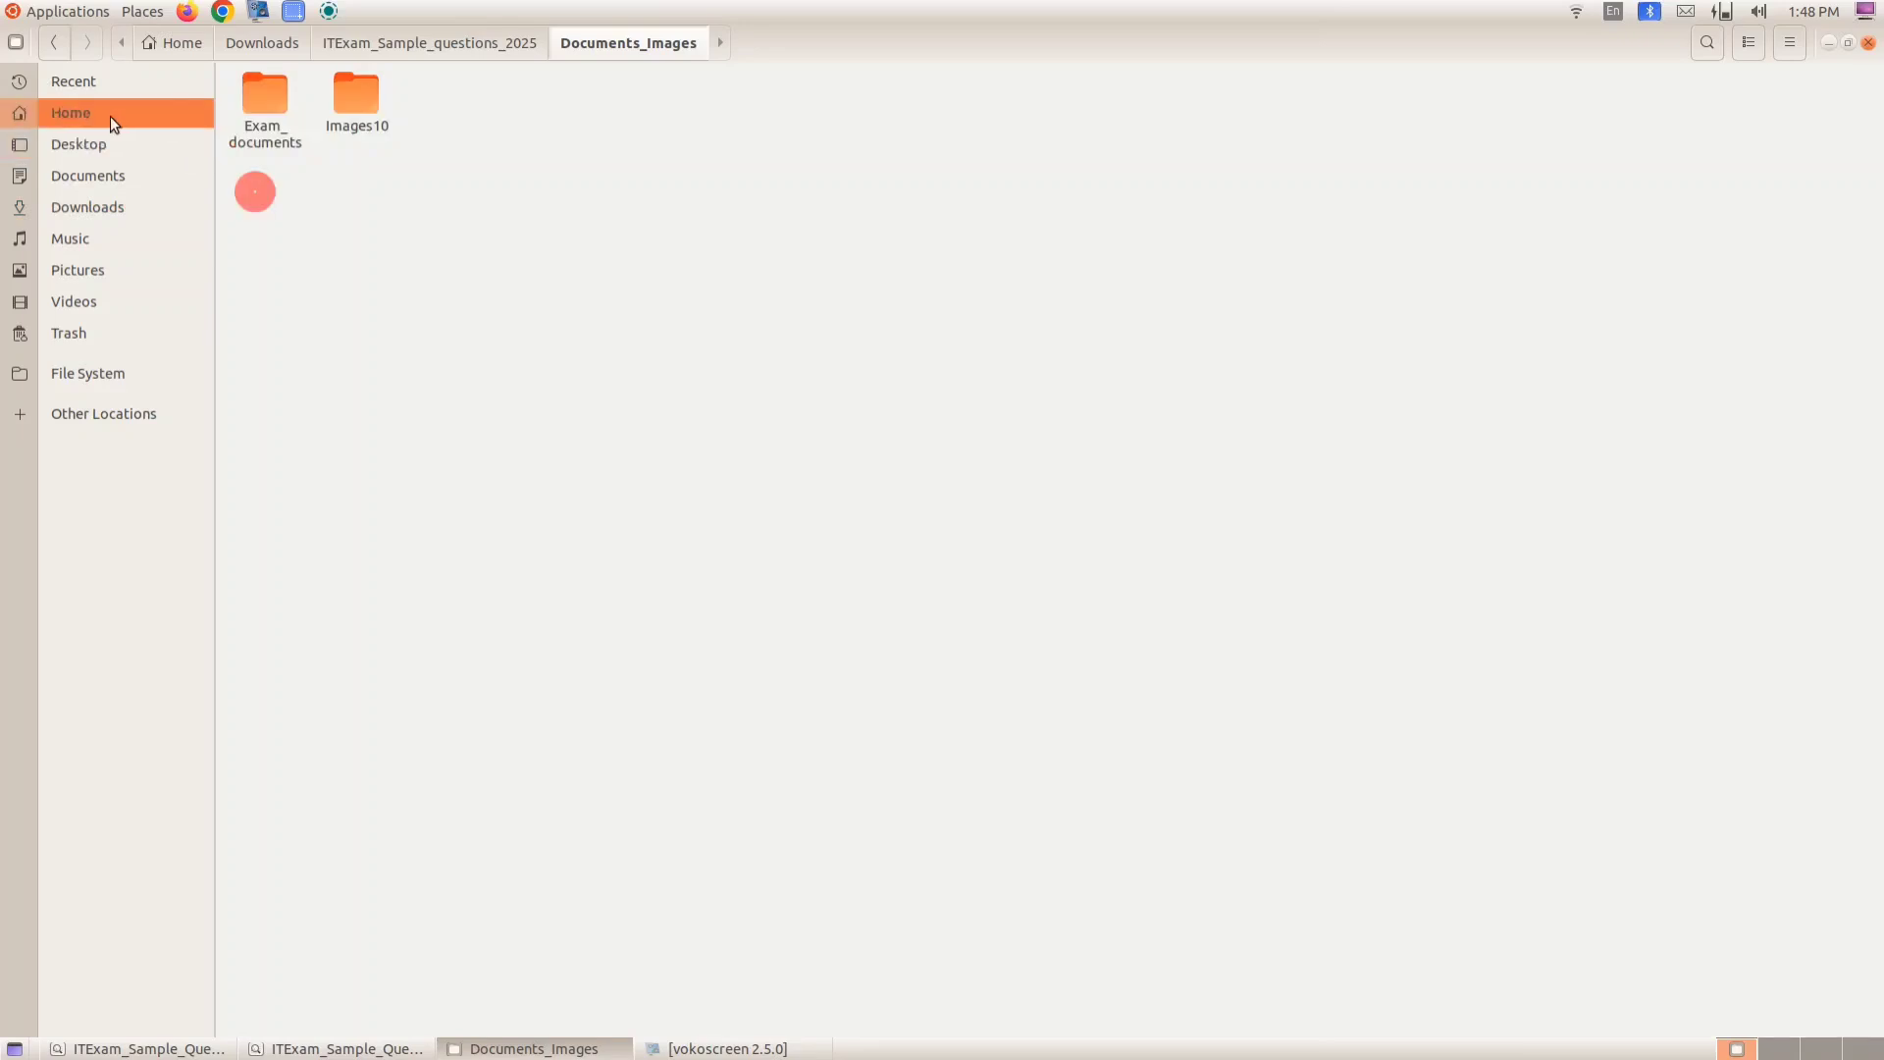
pyautogui.click(110, 116)
pyautogui.click(667, 351)
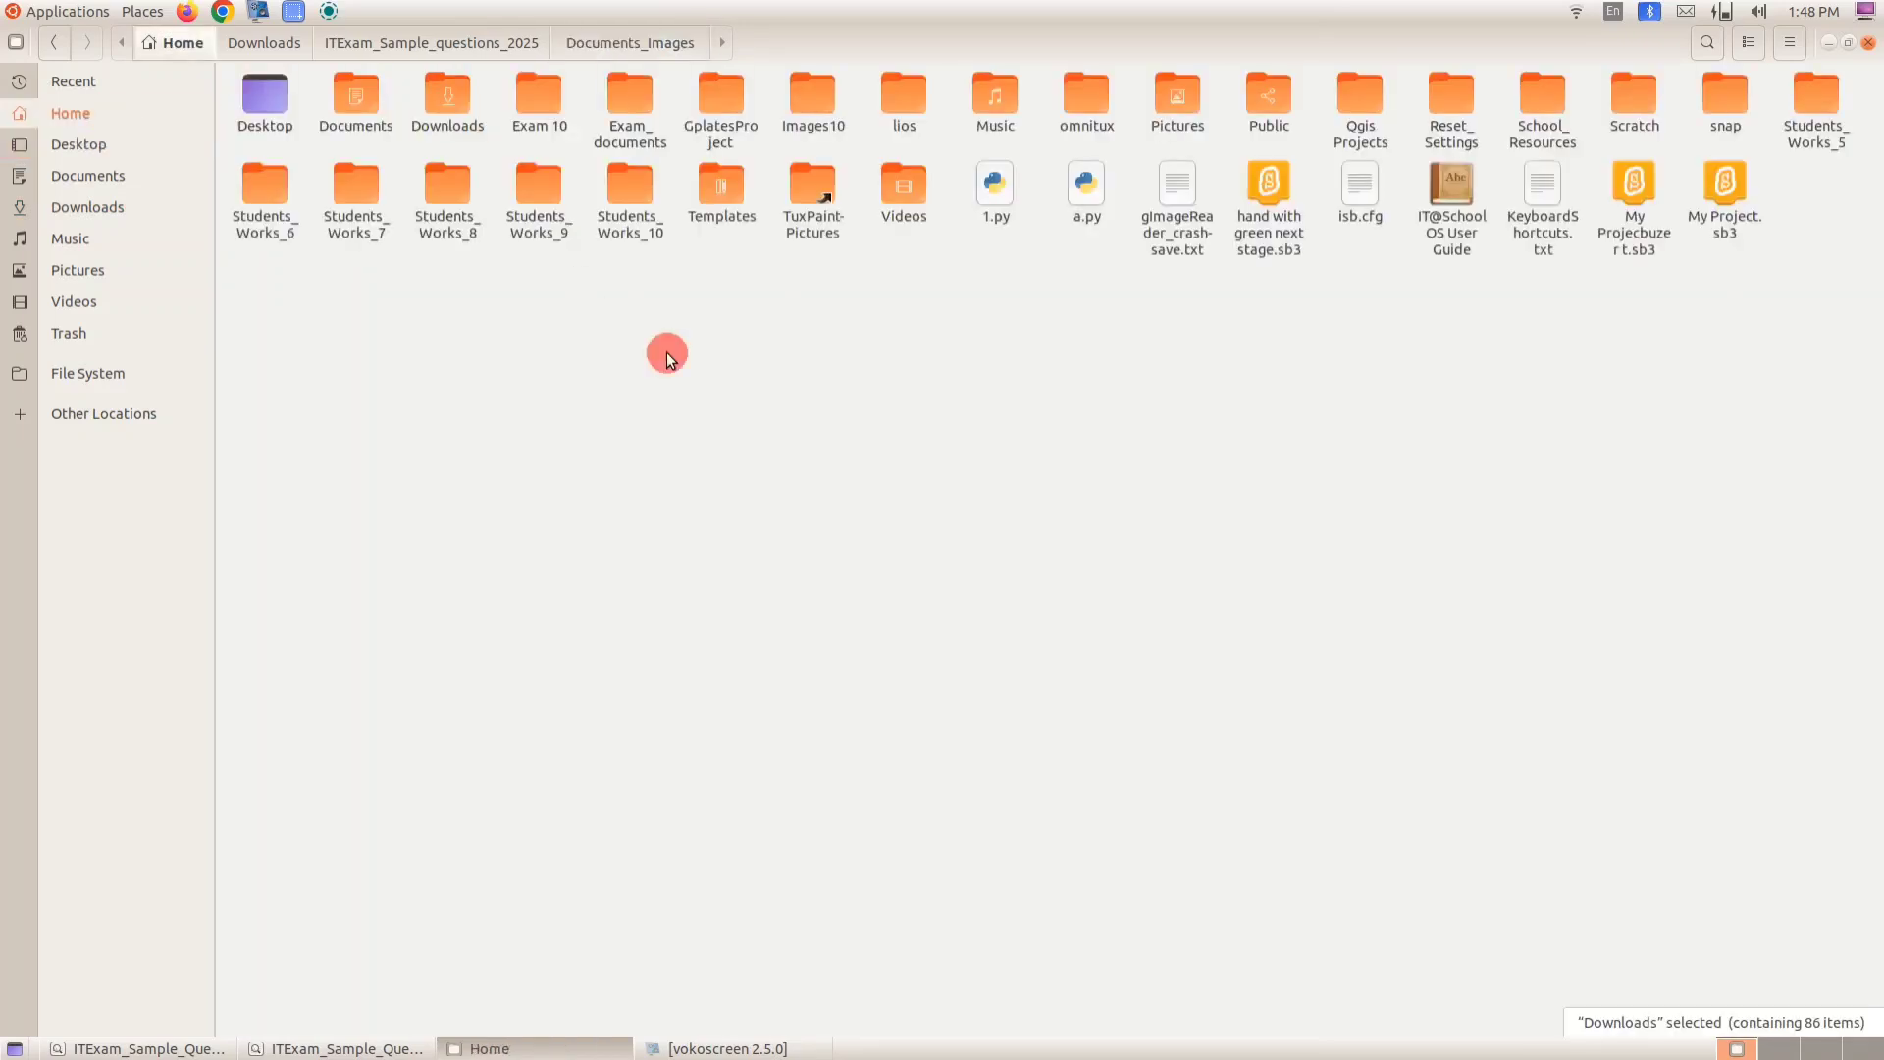
# - Check the copied Exam_documents and Images10 folders in Home and close the file manager
pyautogui.click(621, 96)
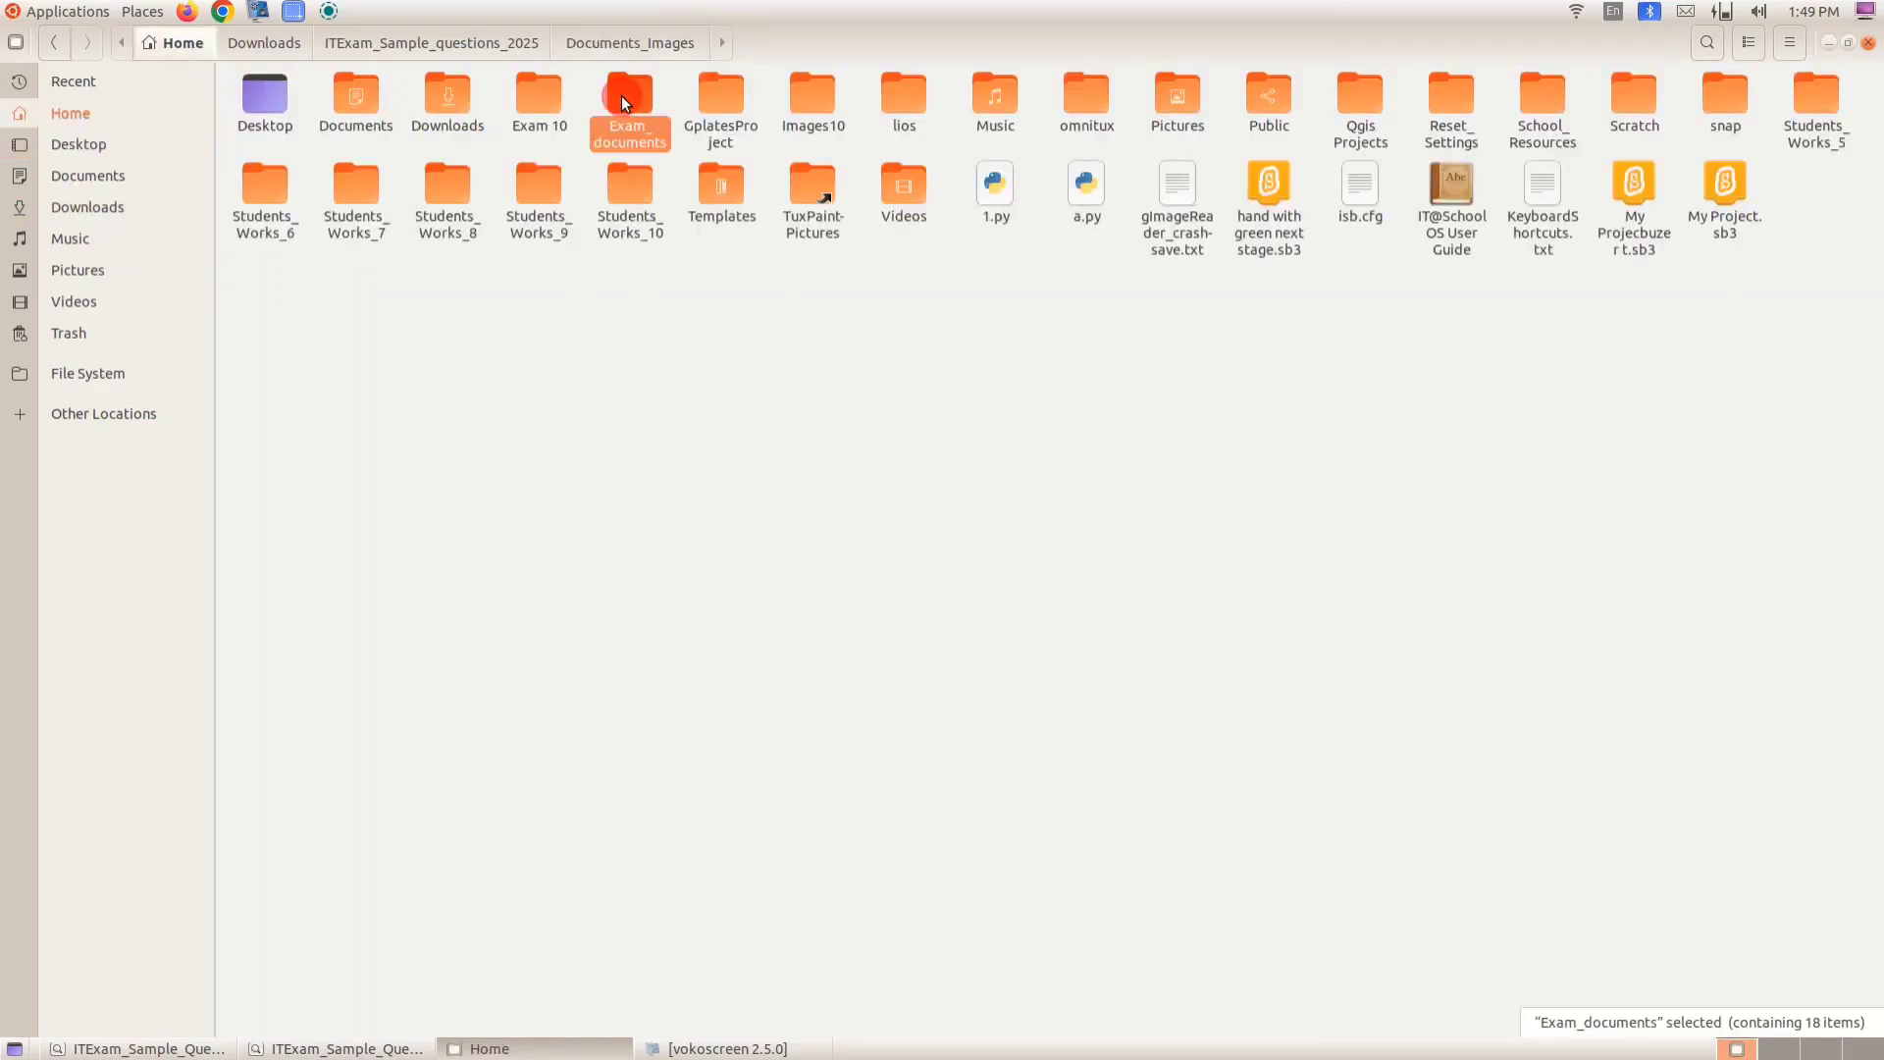
pyautogui.click(818, 96)
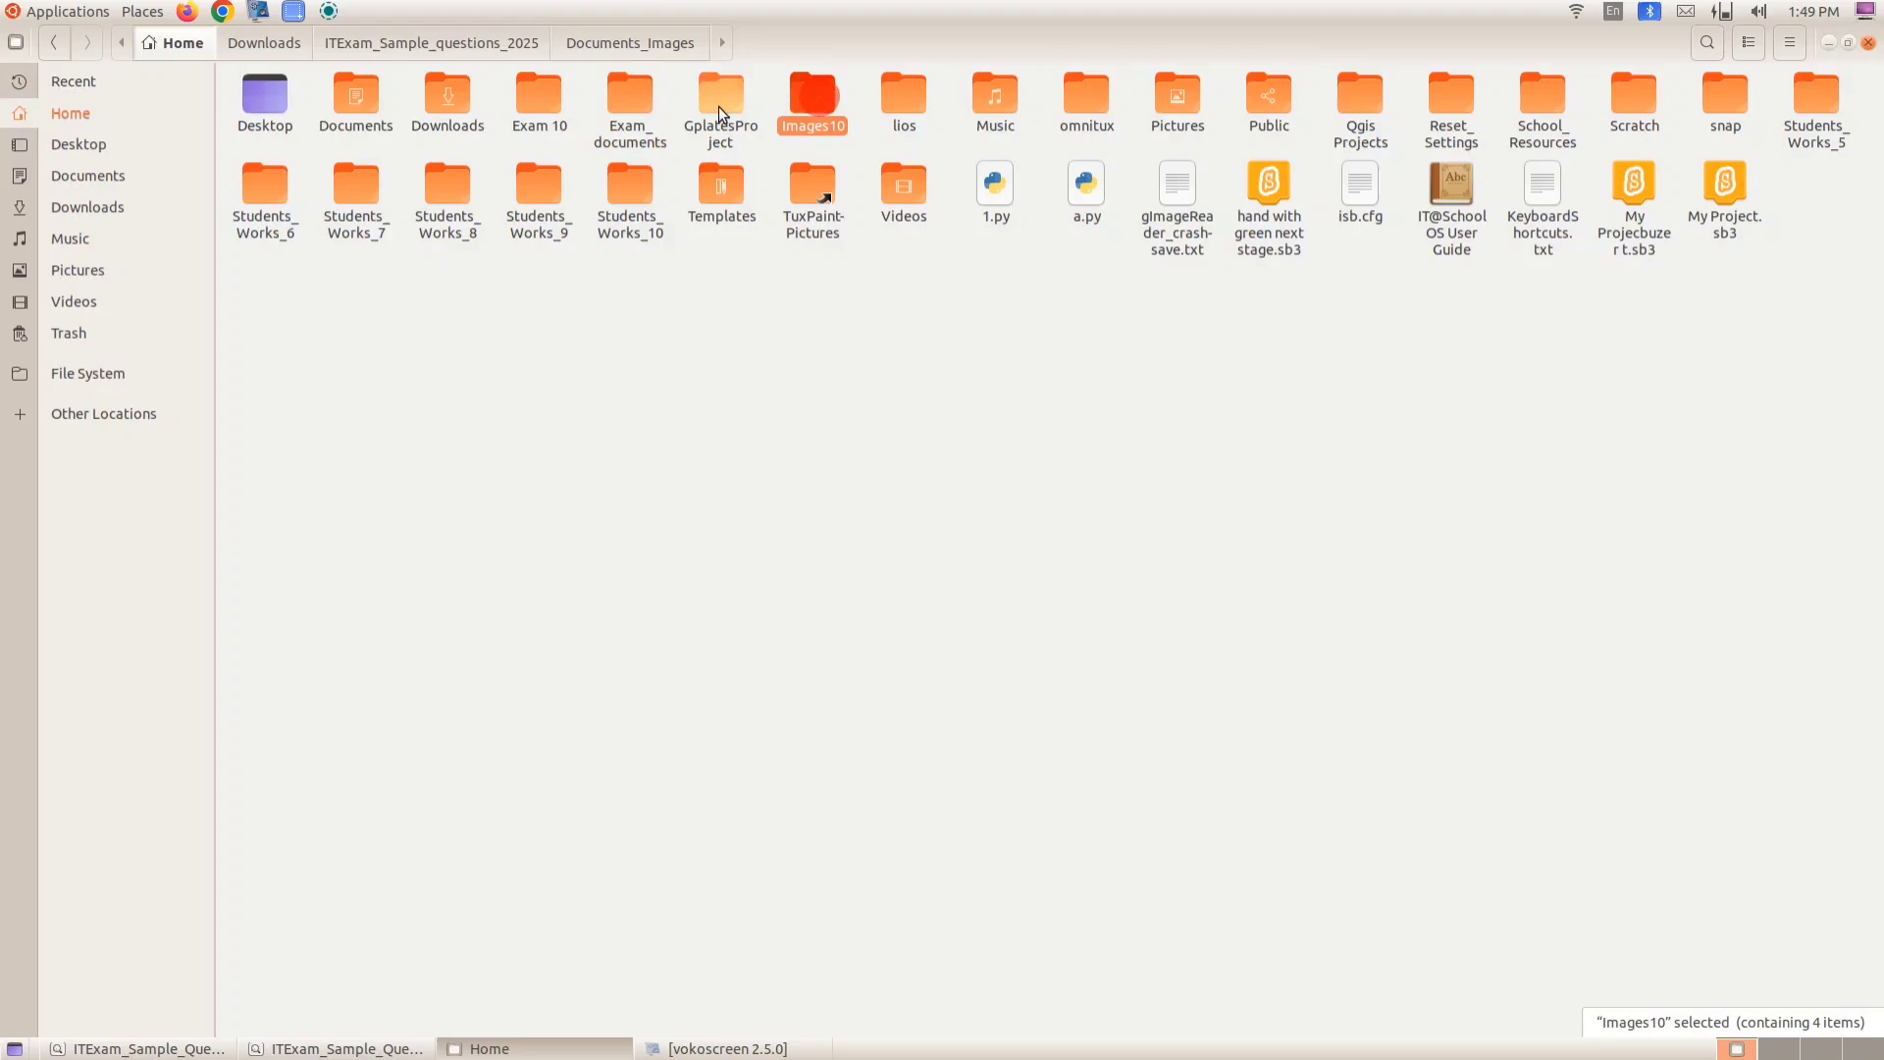
pyautogui.click(624, 99)
pyautogui.click(813, 102)
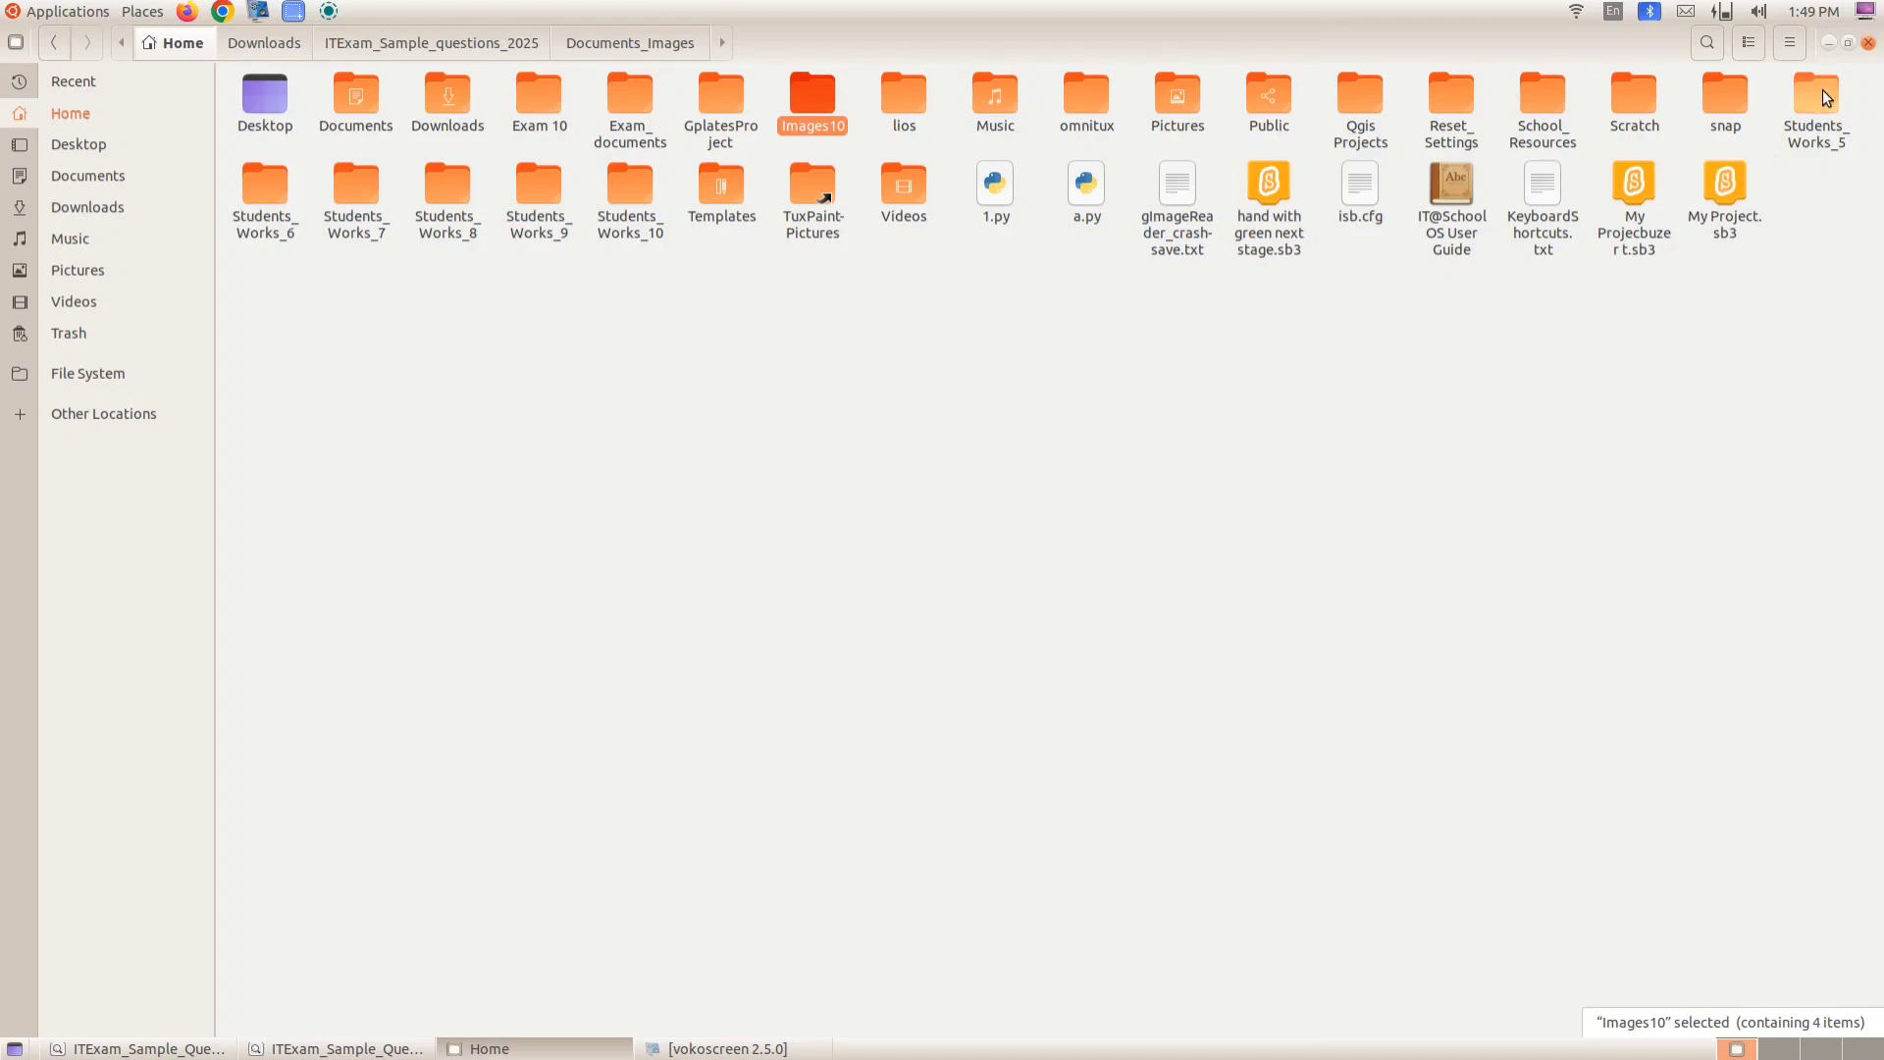
pyautogui.click(1867, 43)
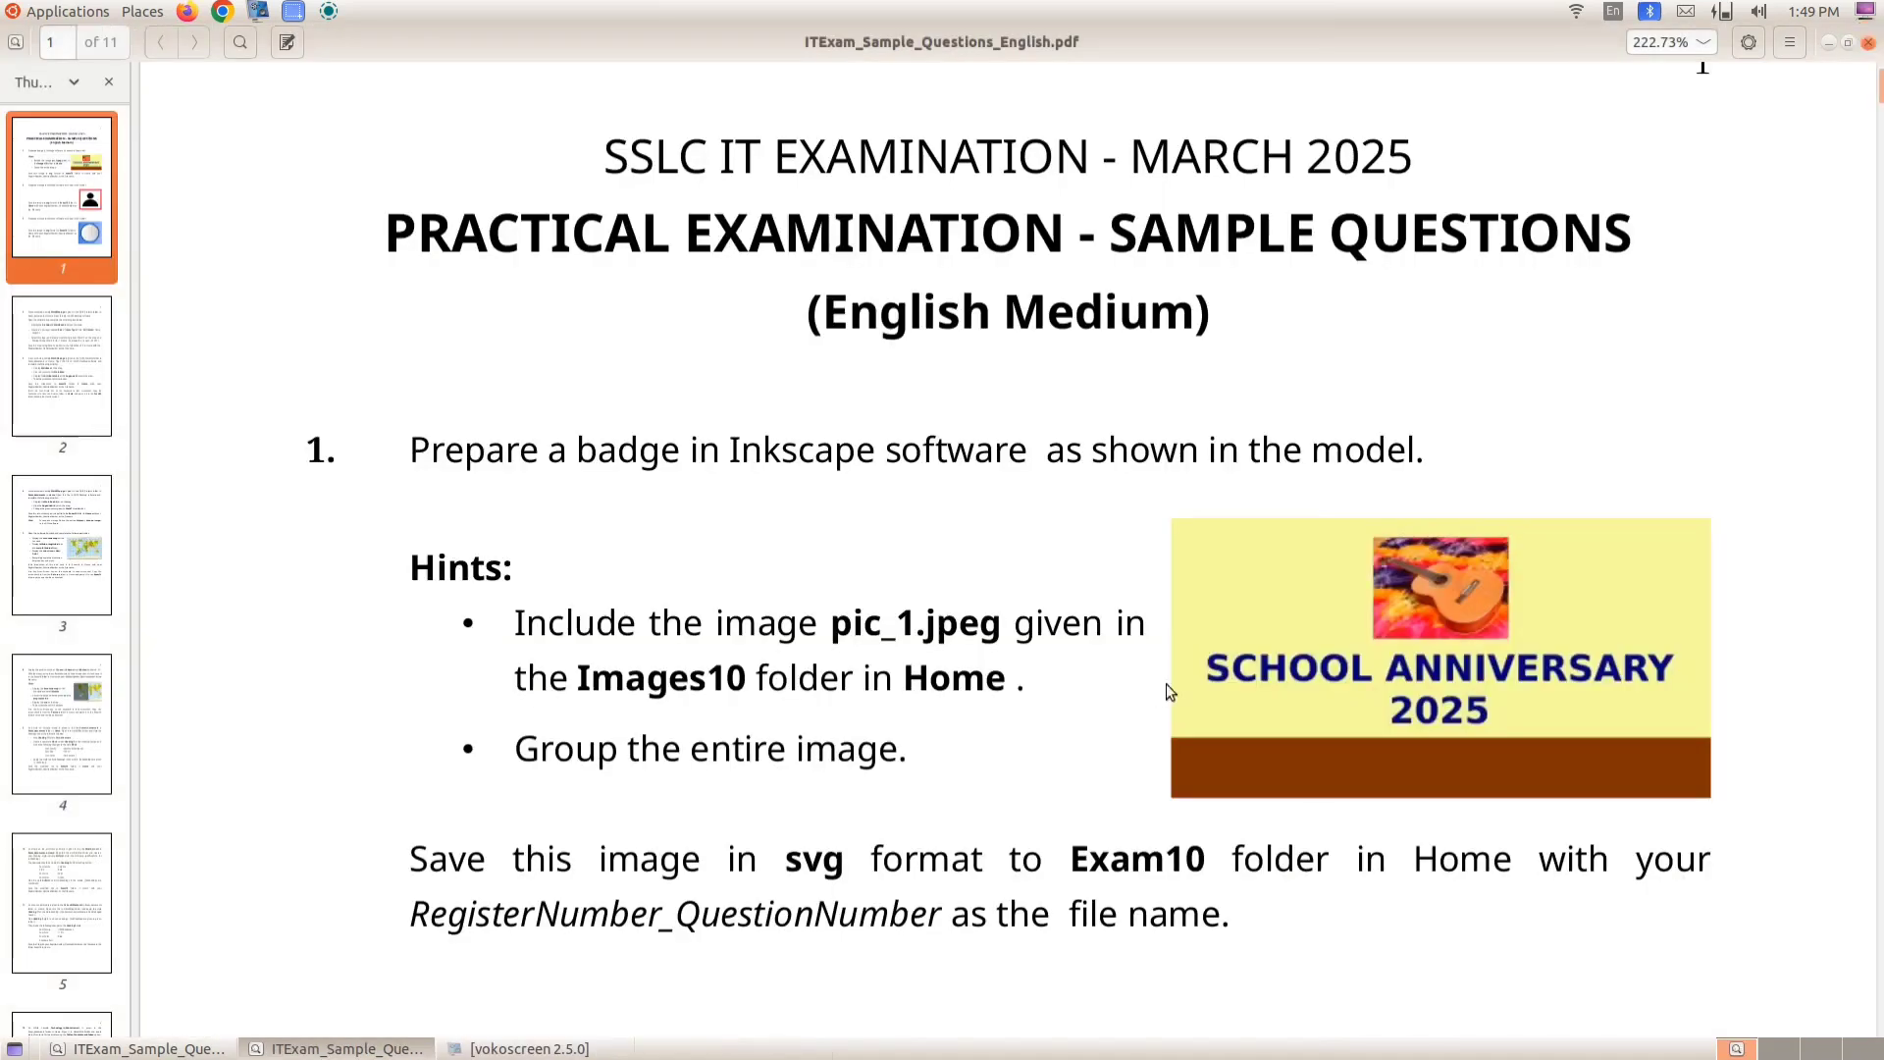
# - Read the first practical question in the exam PDF, then minimise the viewer
pyautogui.scroll(-2, 1191, 666)
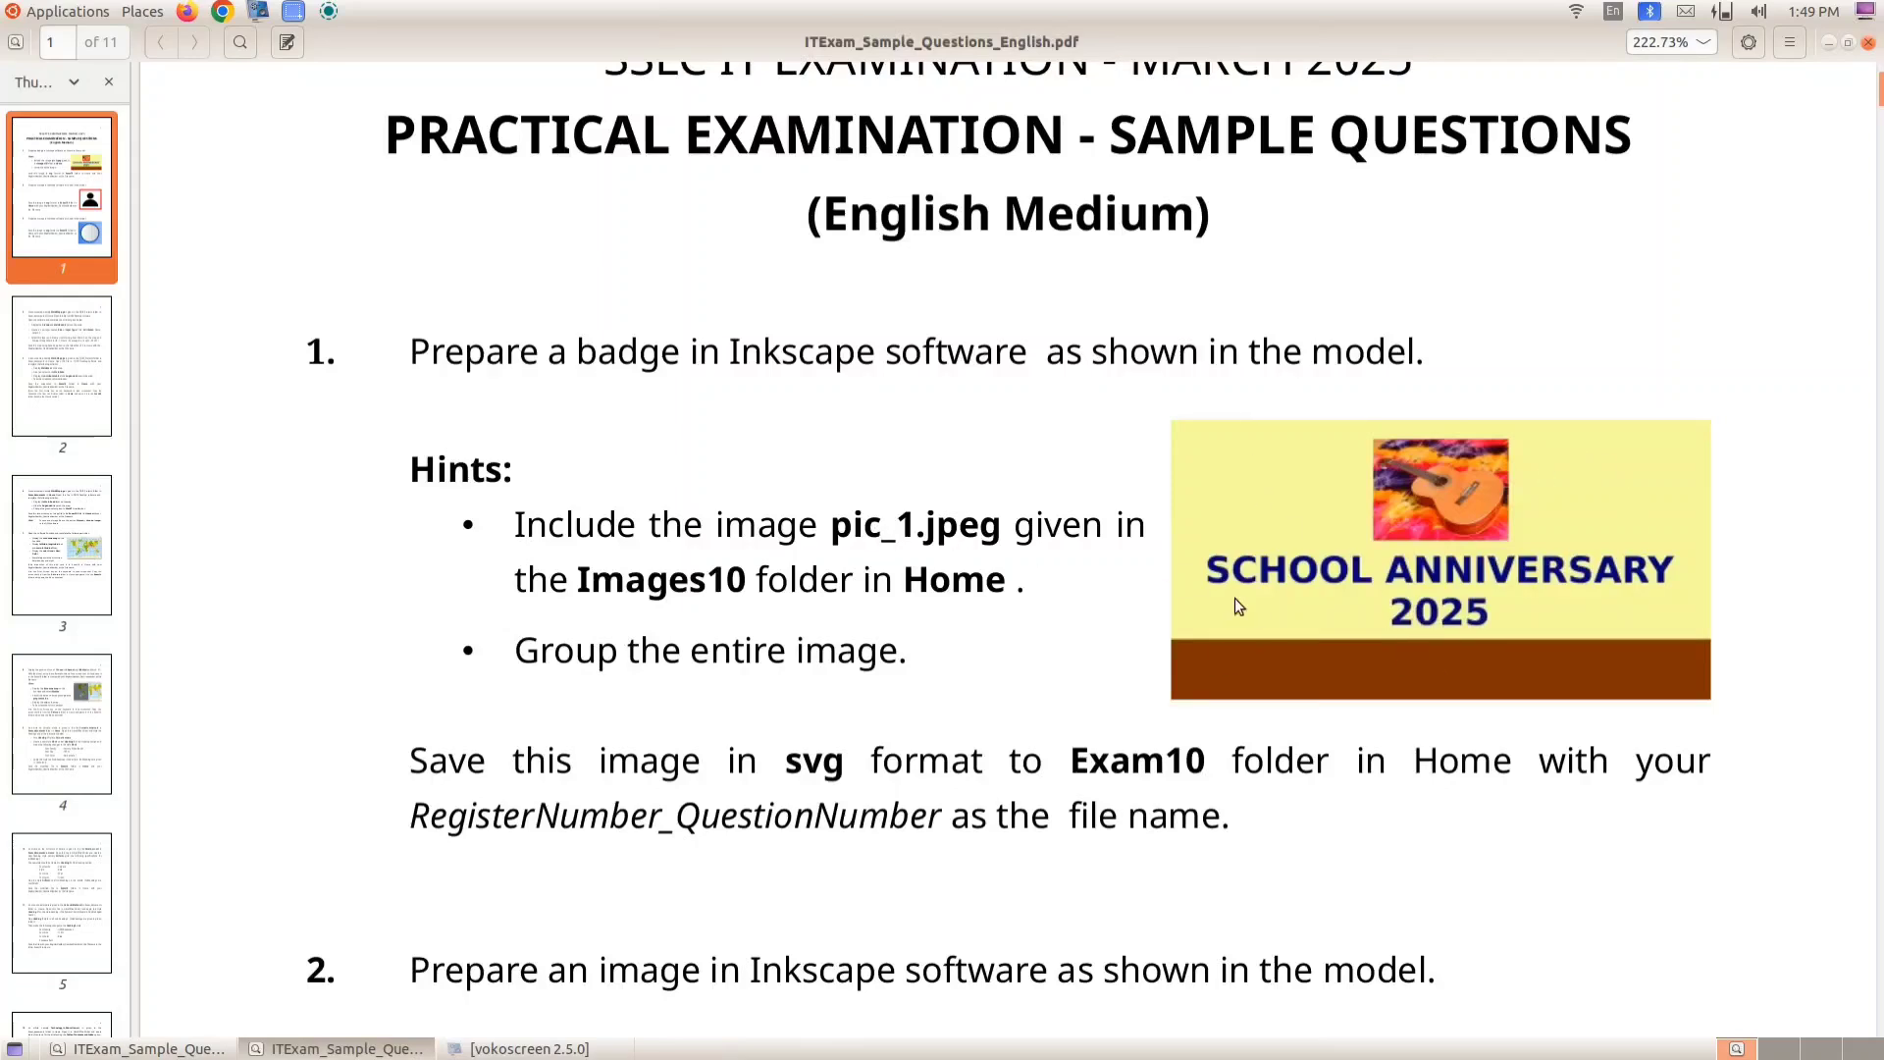
pyautogui.click(1828, 42)
pyautogui.click(1828, 42)
# - Launch Inkscape Vector Graphics Editor from the Graphics applications
pyautogui.click(84, 12)
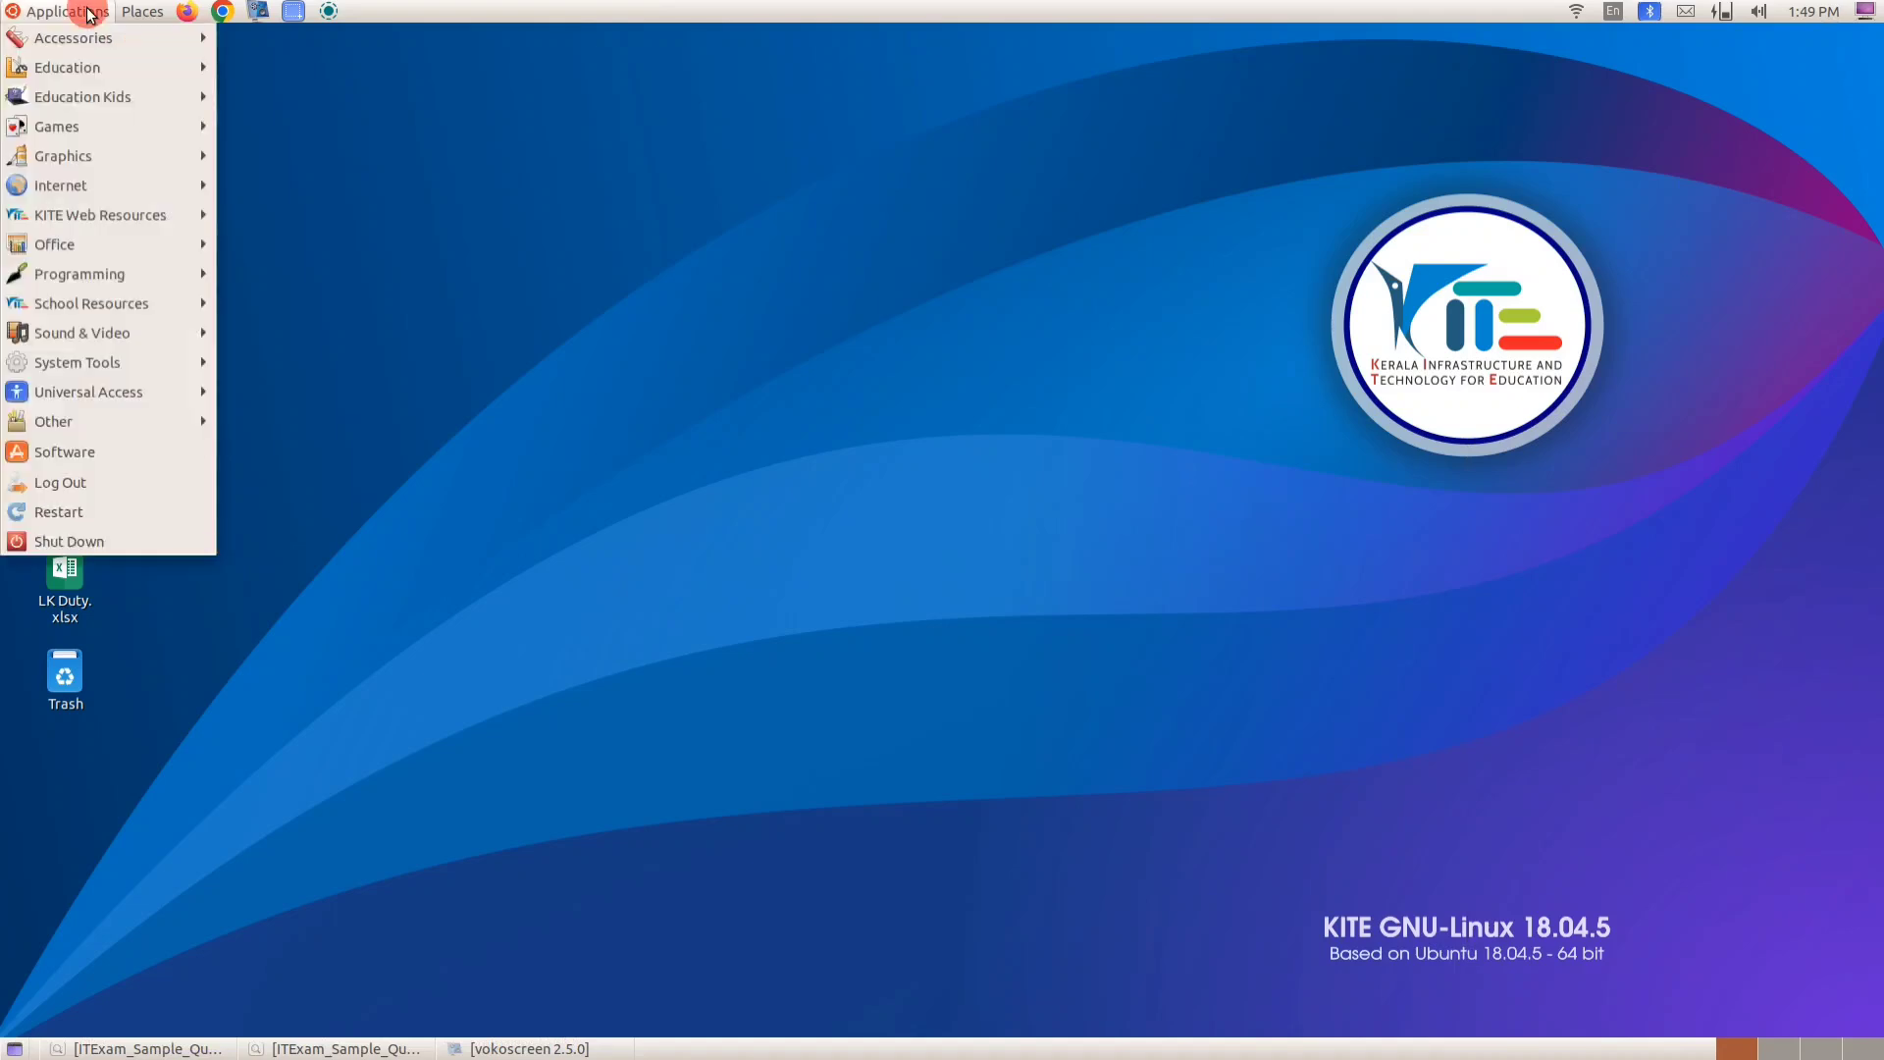
pyautogui.moveTo(81, 159)
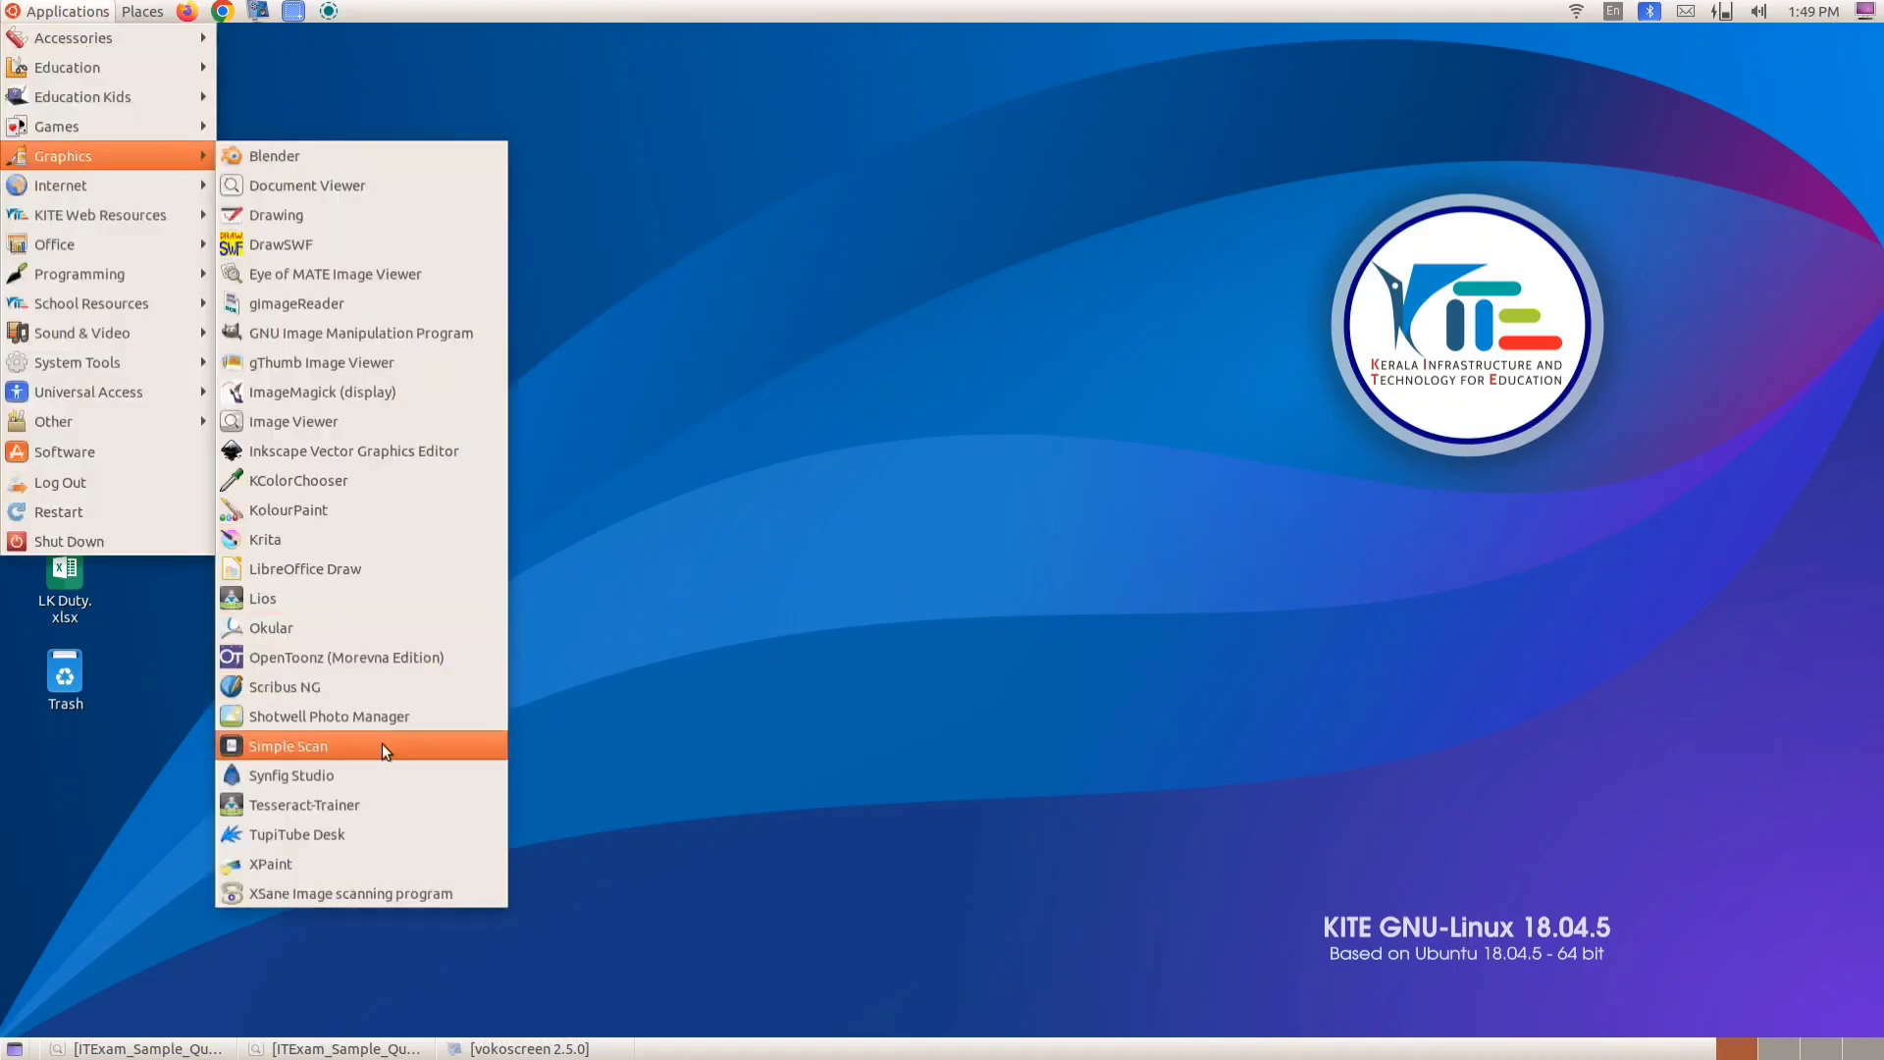
pyautogui.click(388, 454)
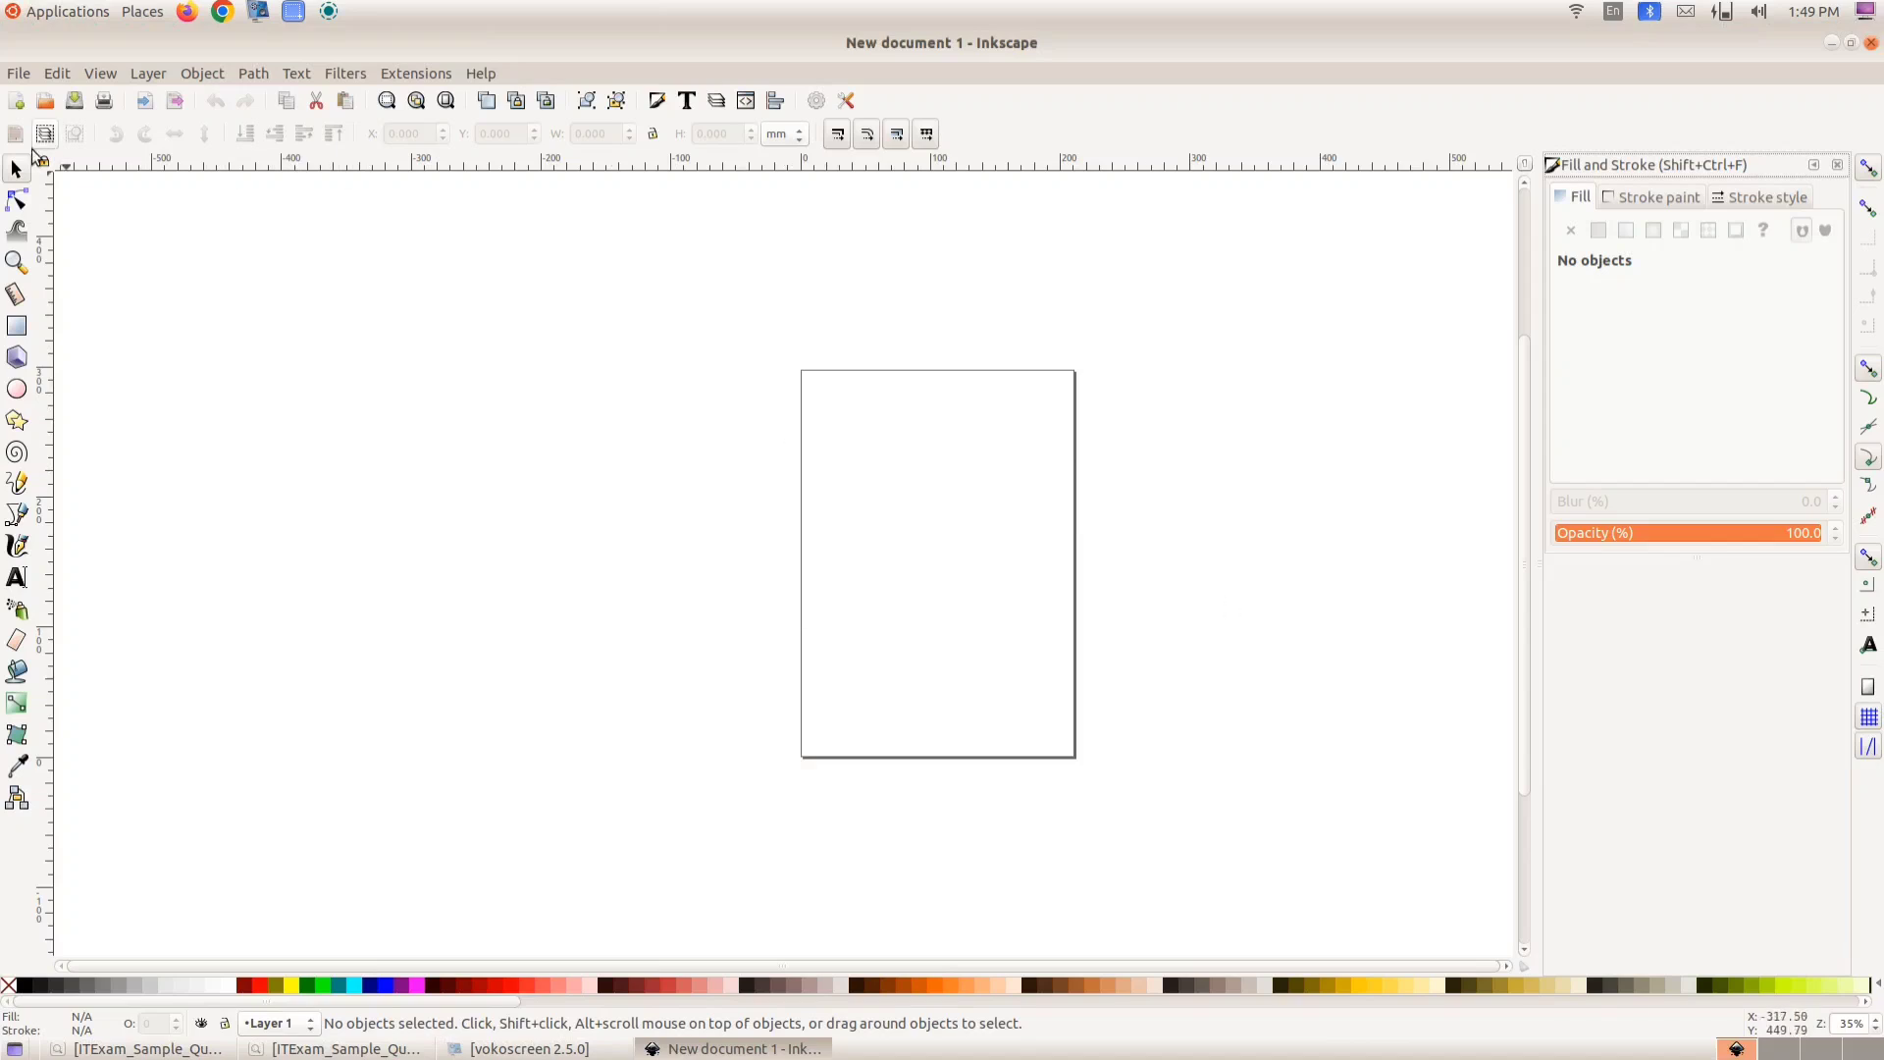
# - Turn off Show page border in Document Properties and close the dialog
pyautogui.click(21, 74)
pyautogui.click(253, 795)
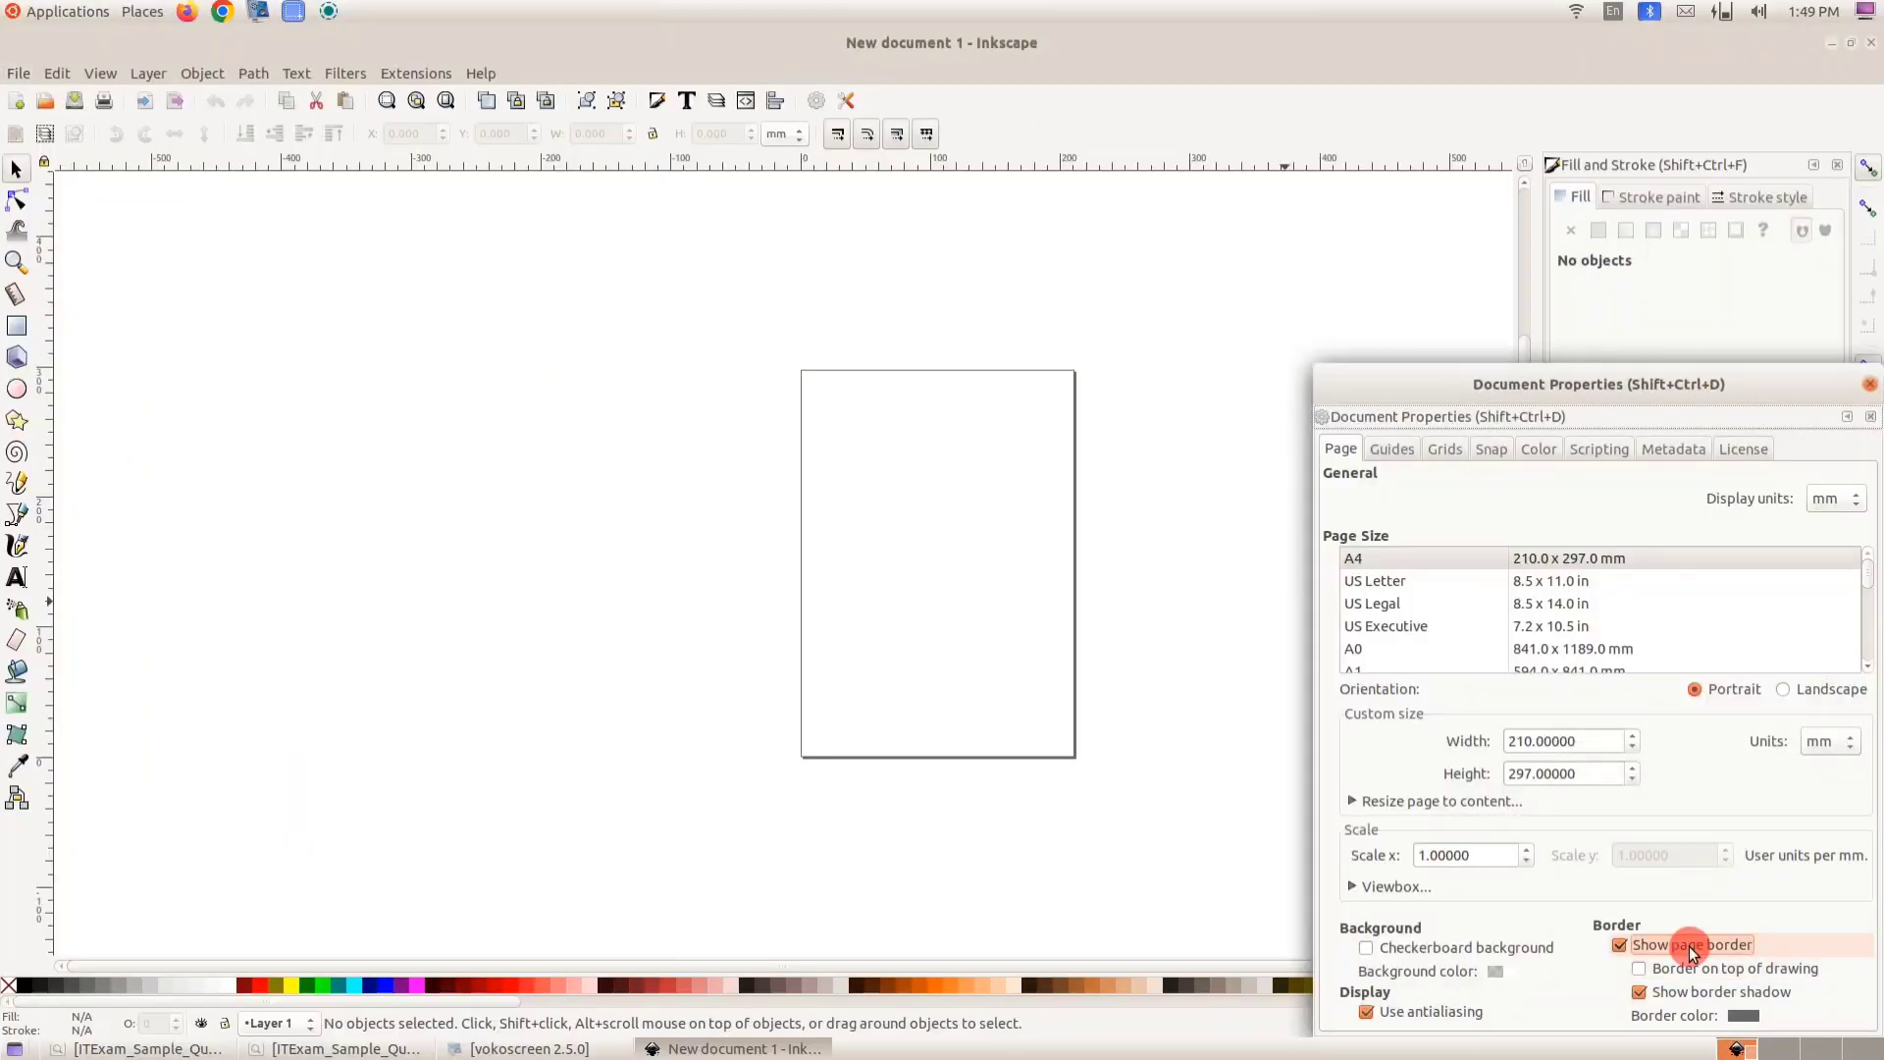
pyautogui.click(1690, 949)
pyautogui.click(1782, 384)
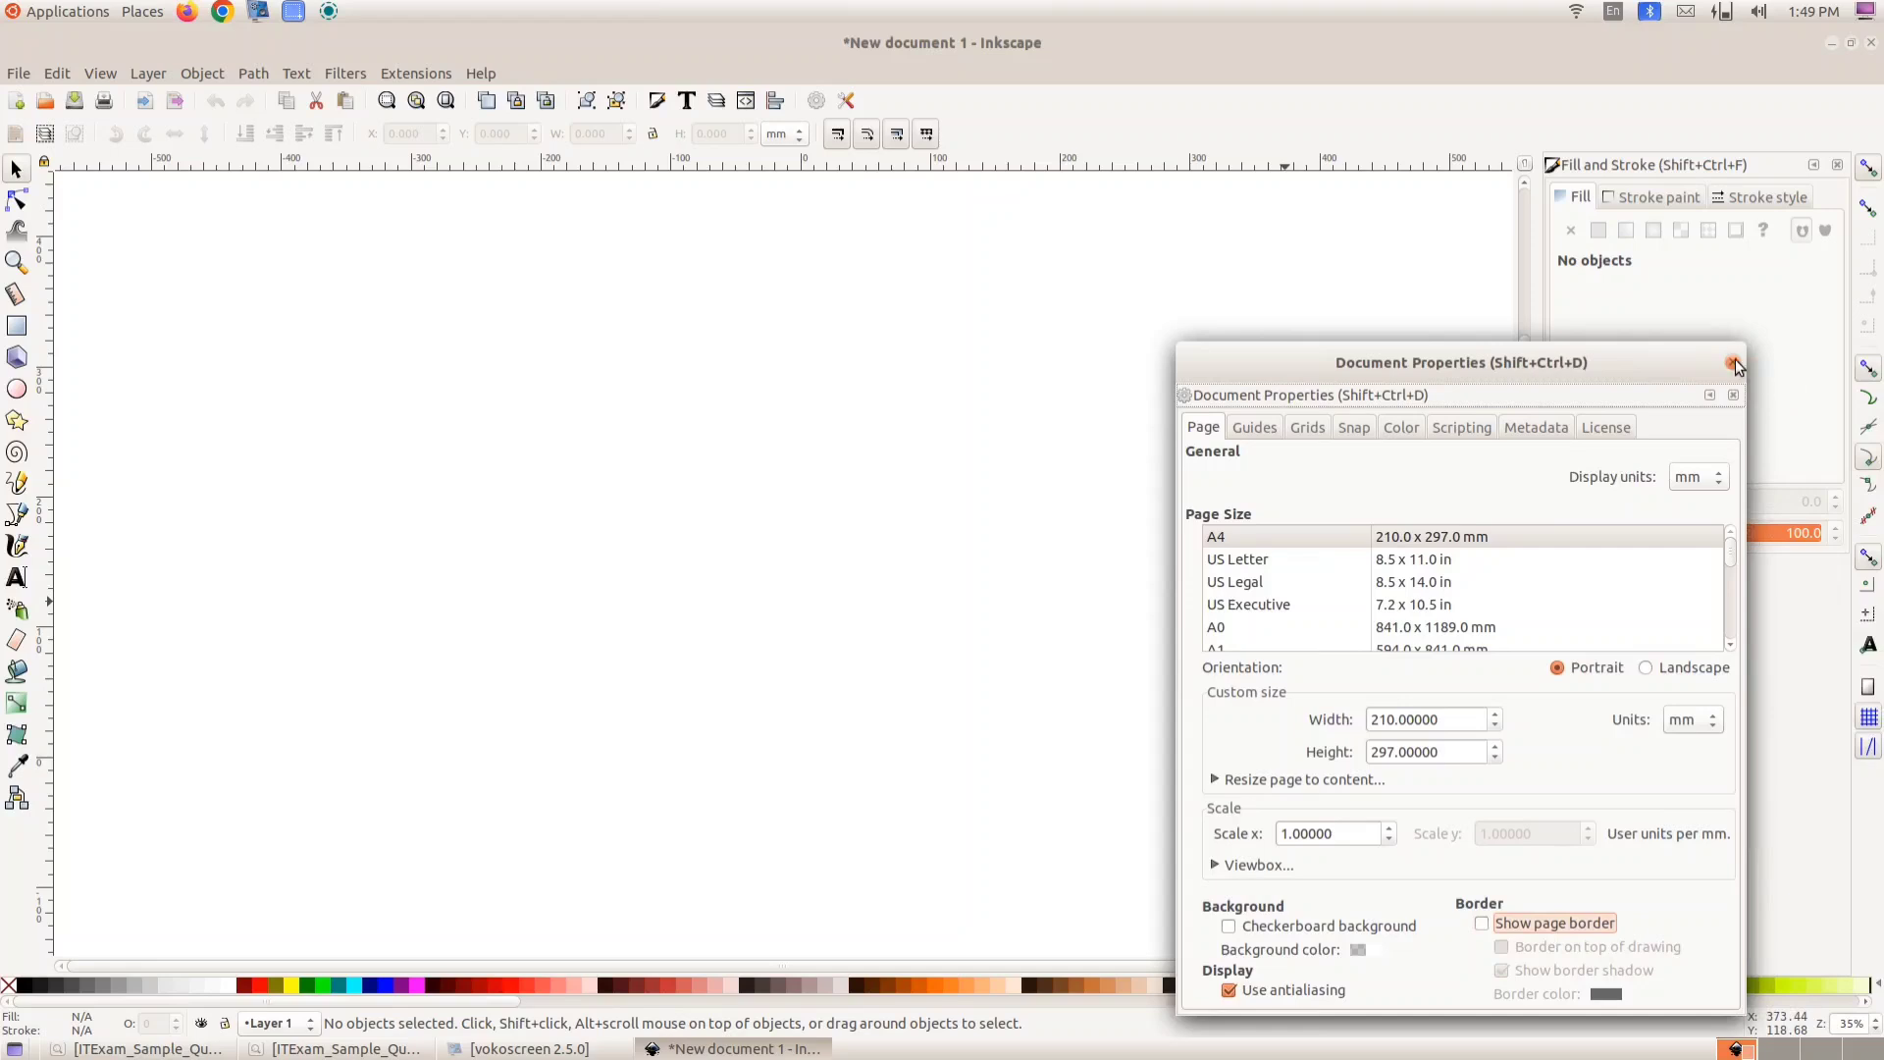
pyautogui.click(1732, 363)
# - Draw a rectangle about 292 × 138 mm and fill it with pale yellow ffeeaaff
pyautogui.click(16, 326)
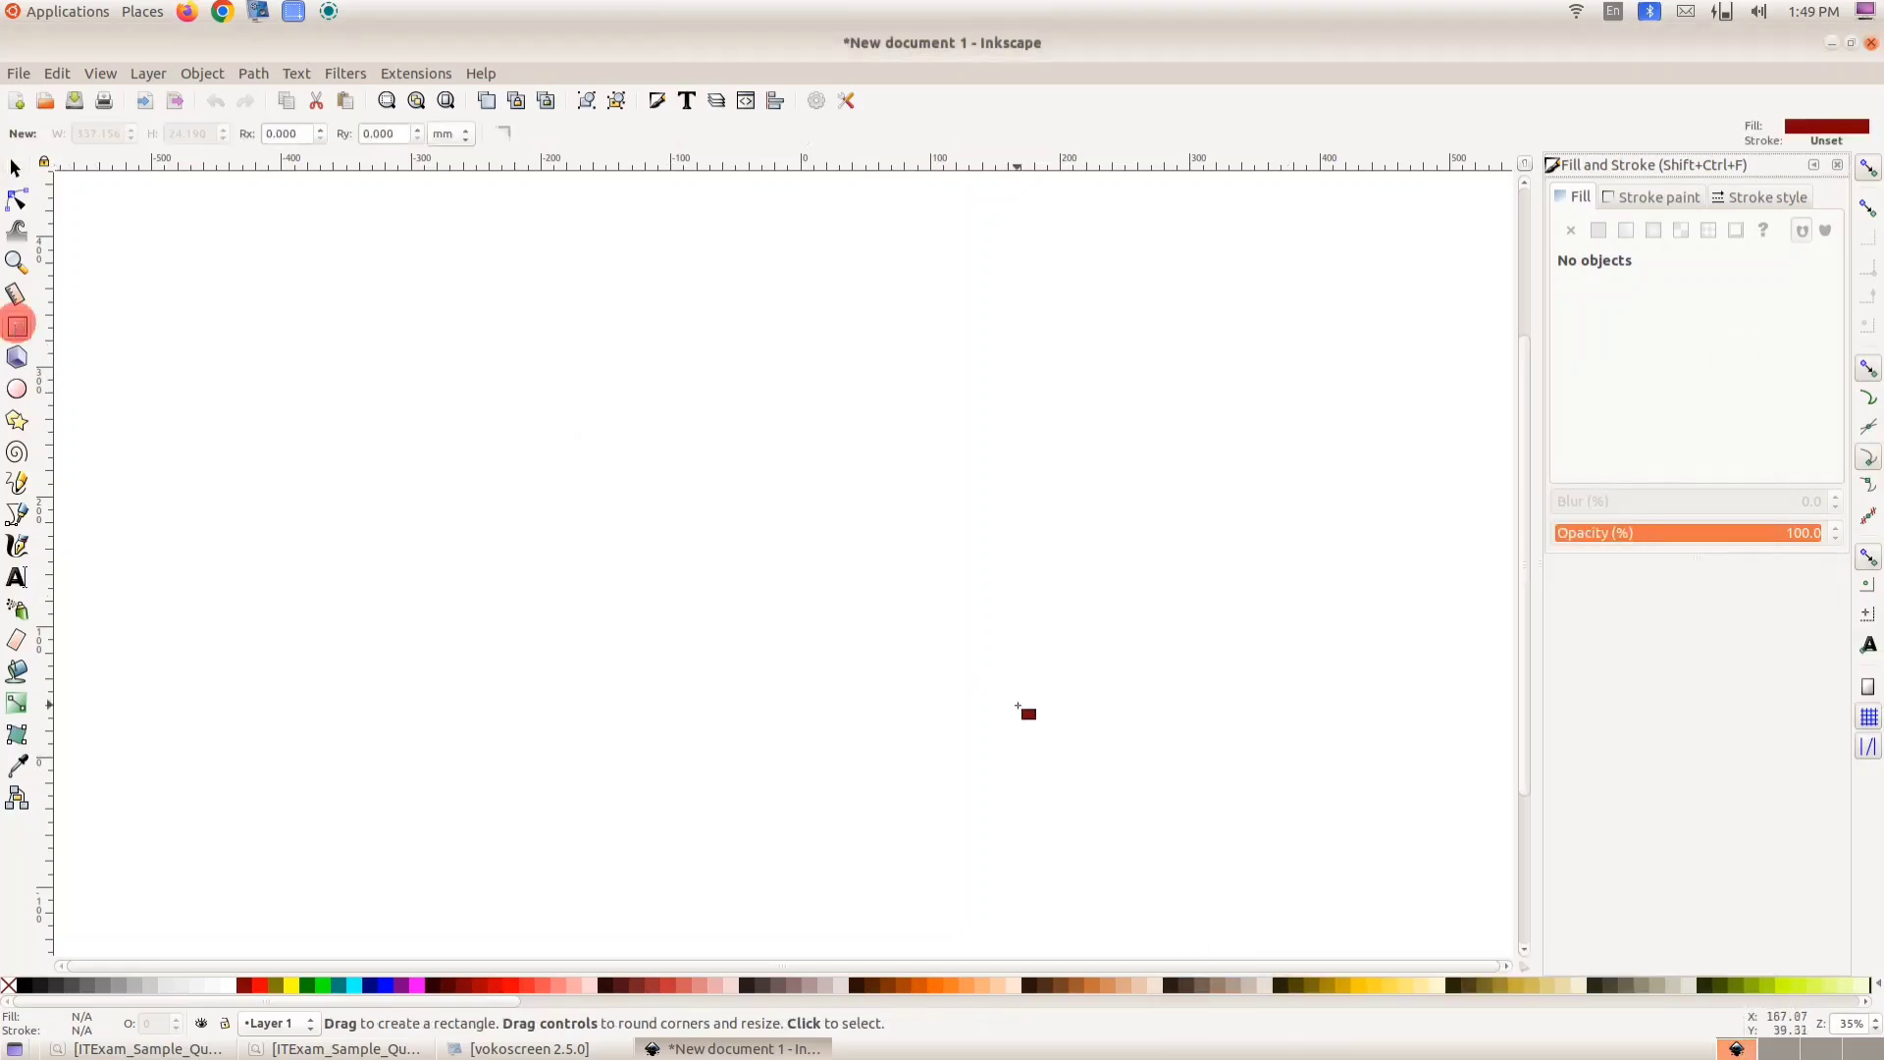
pyautogui.click(1377, 985)
pyautogui.moveTo(507, 445); pyautogui.dragTo(885, 623)
pyautogui.click(1418, 985)
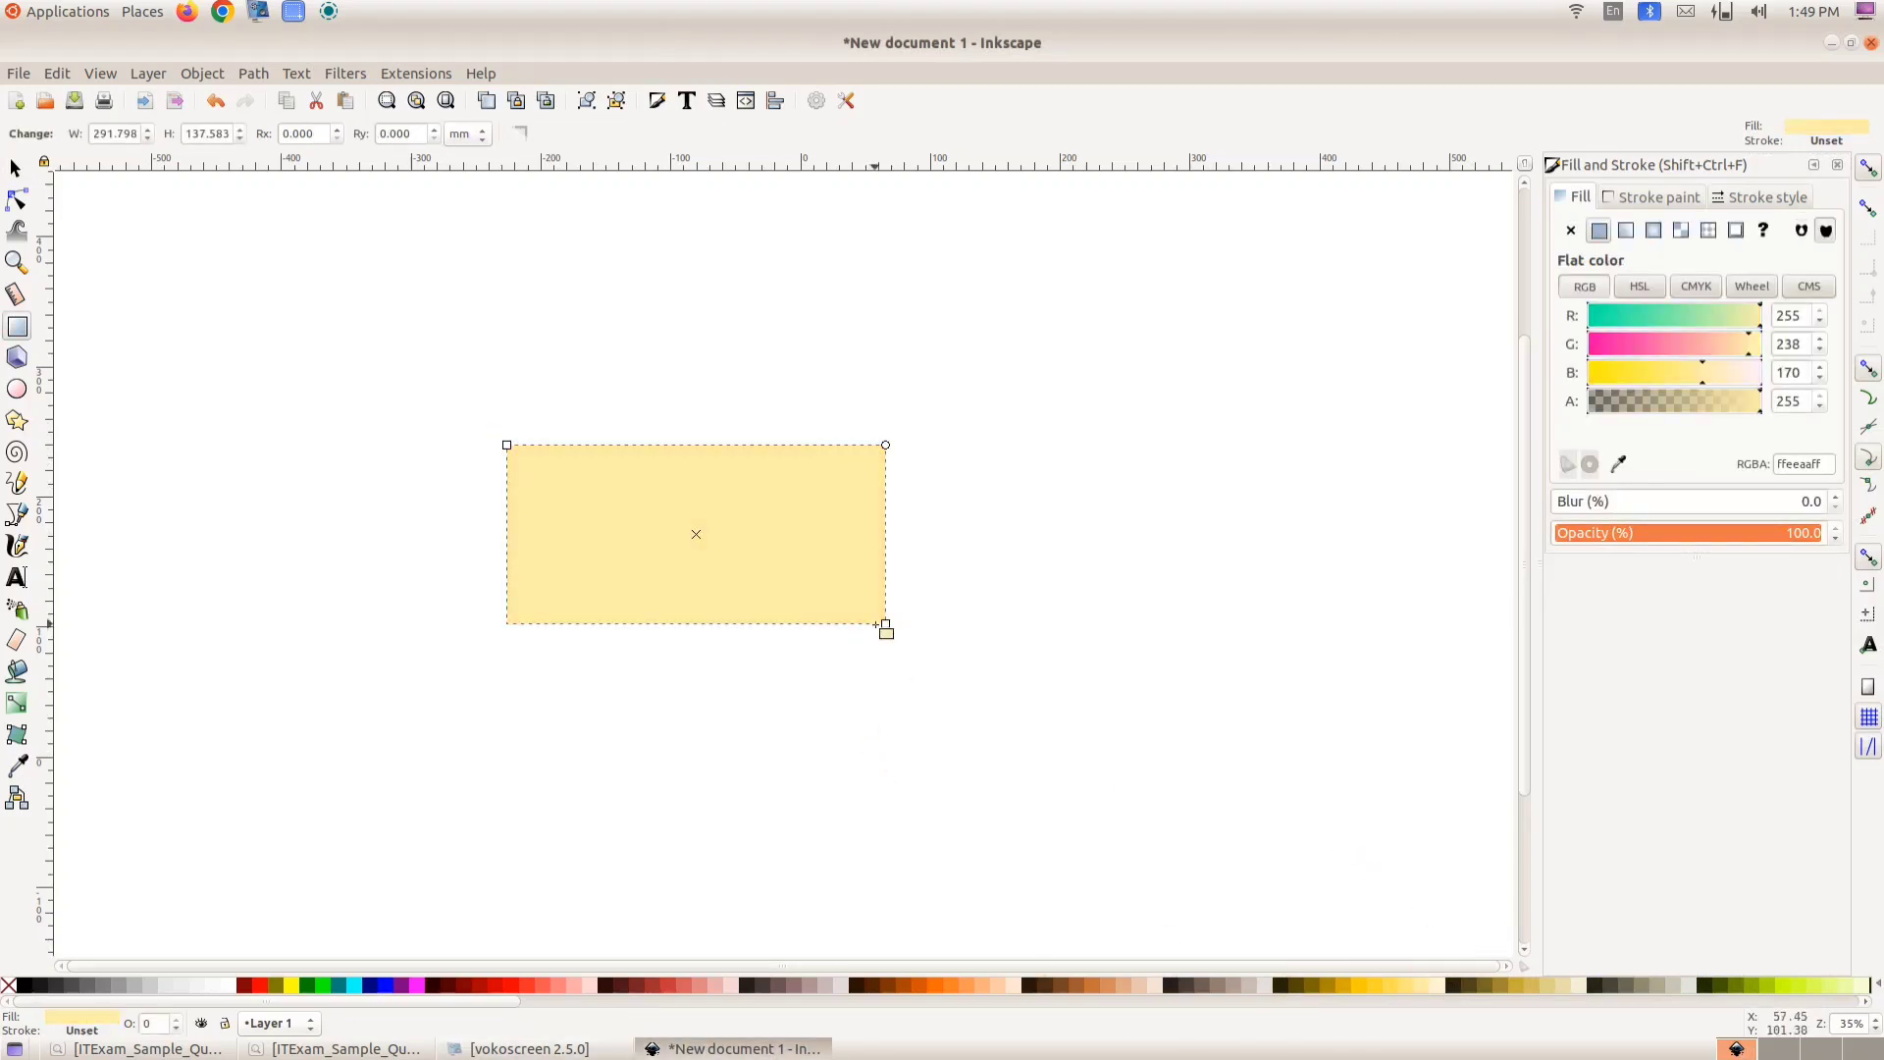
# - Enlarge the yellow rectangle to about 346 × 174 mm
pyautogui.moveTo(885, 624); pyautogui.dragTo(924, 657)
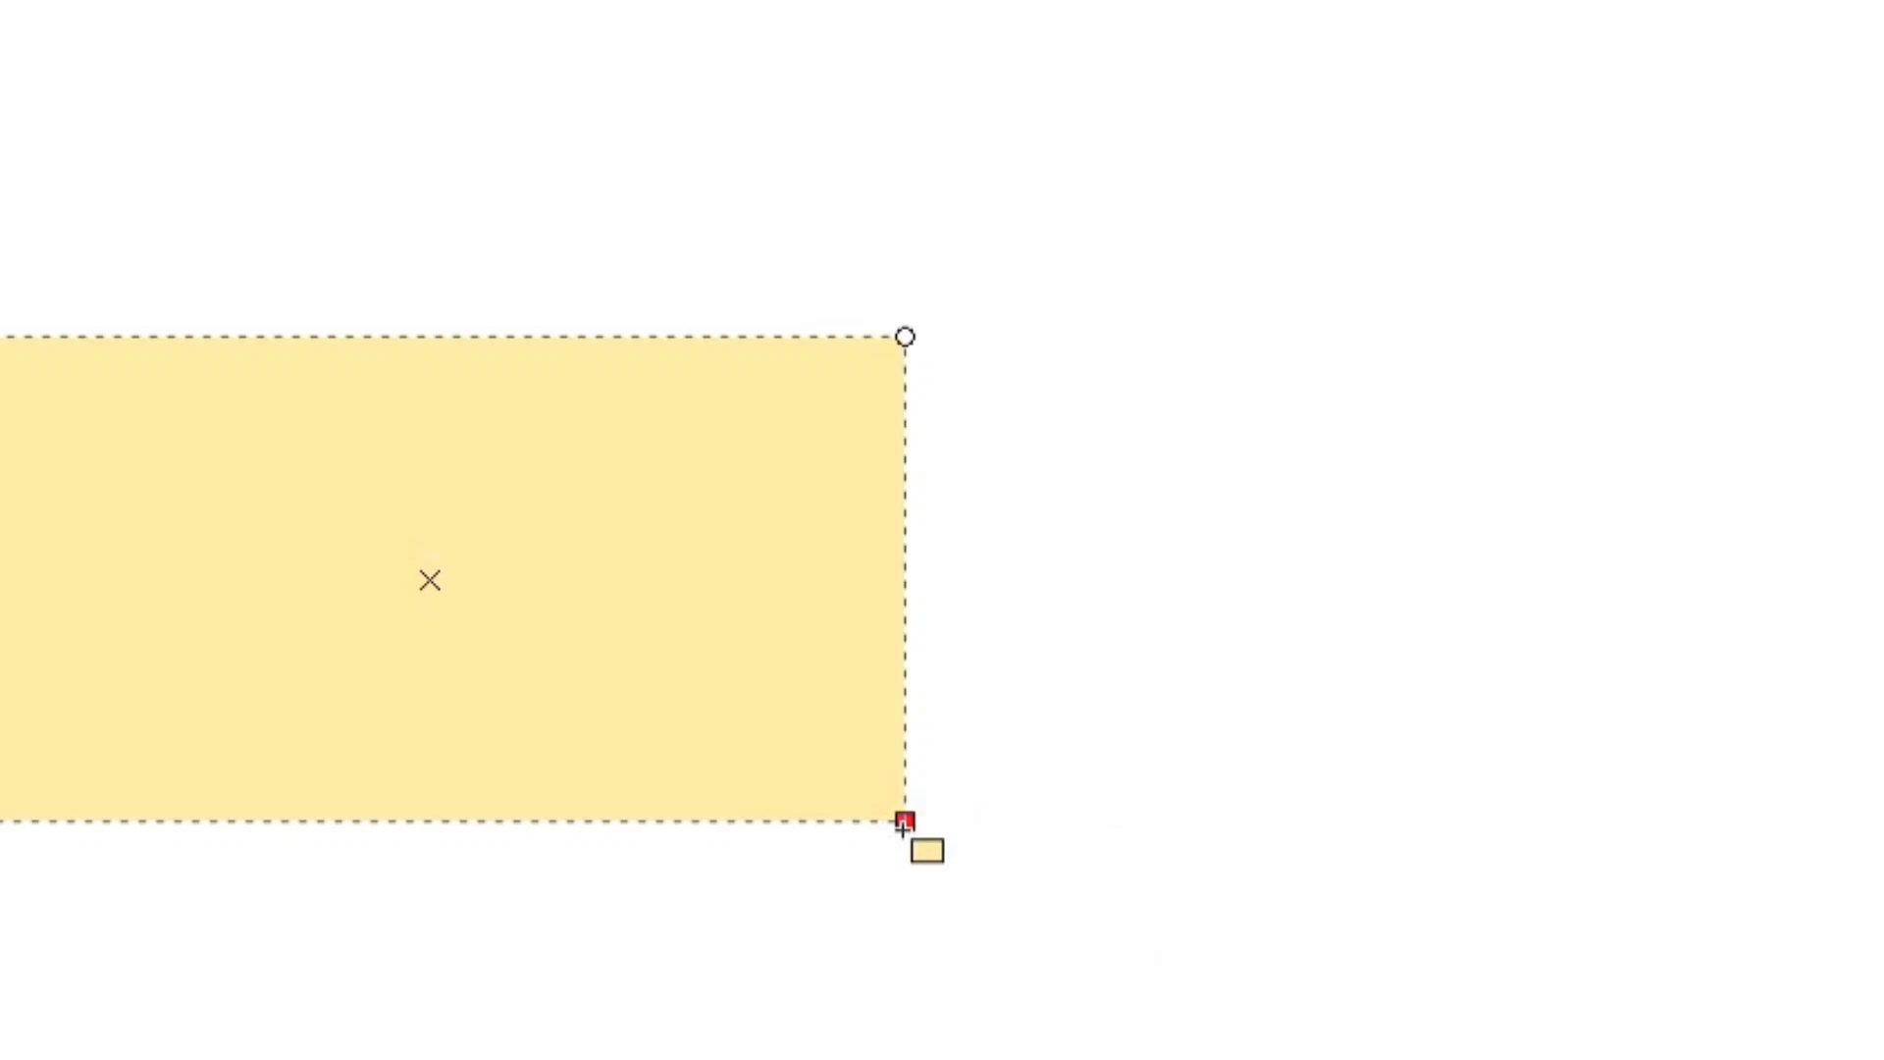
pyautogui.click(925, 658)
pyautogui.moveTo(903, 829)
pyautogui.mouseDown()
pyautogui.moveTo(942, 845)
pyautogui.moveTo(926, 812)
pyautogui.moveTo(927, 828)
pyautogui.mouseUp()
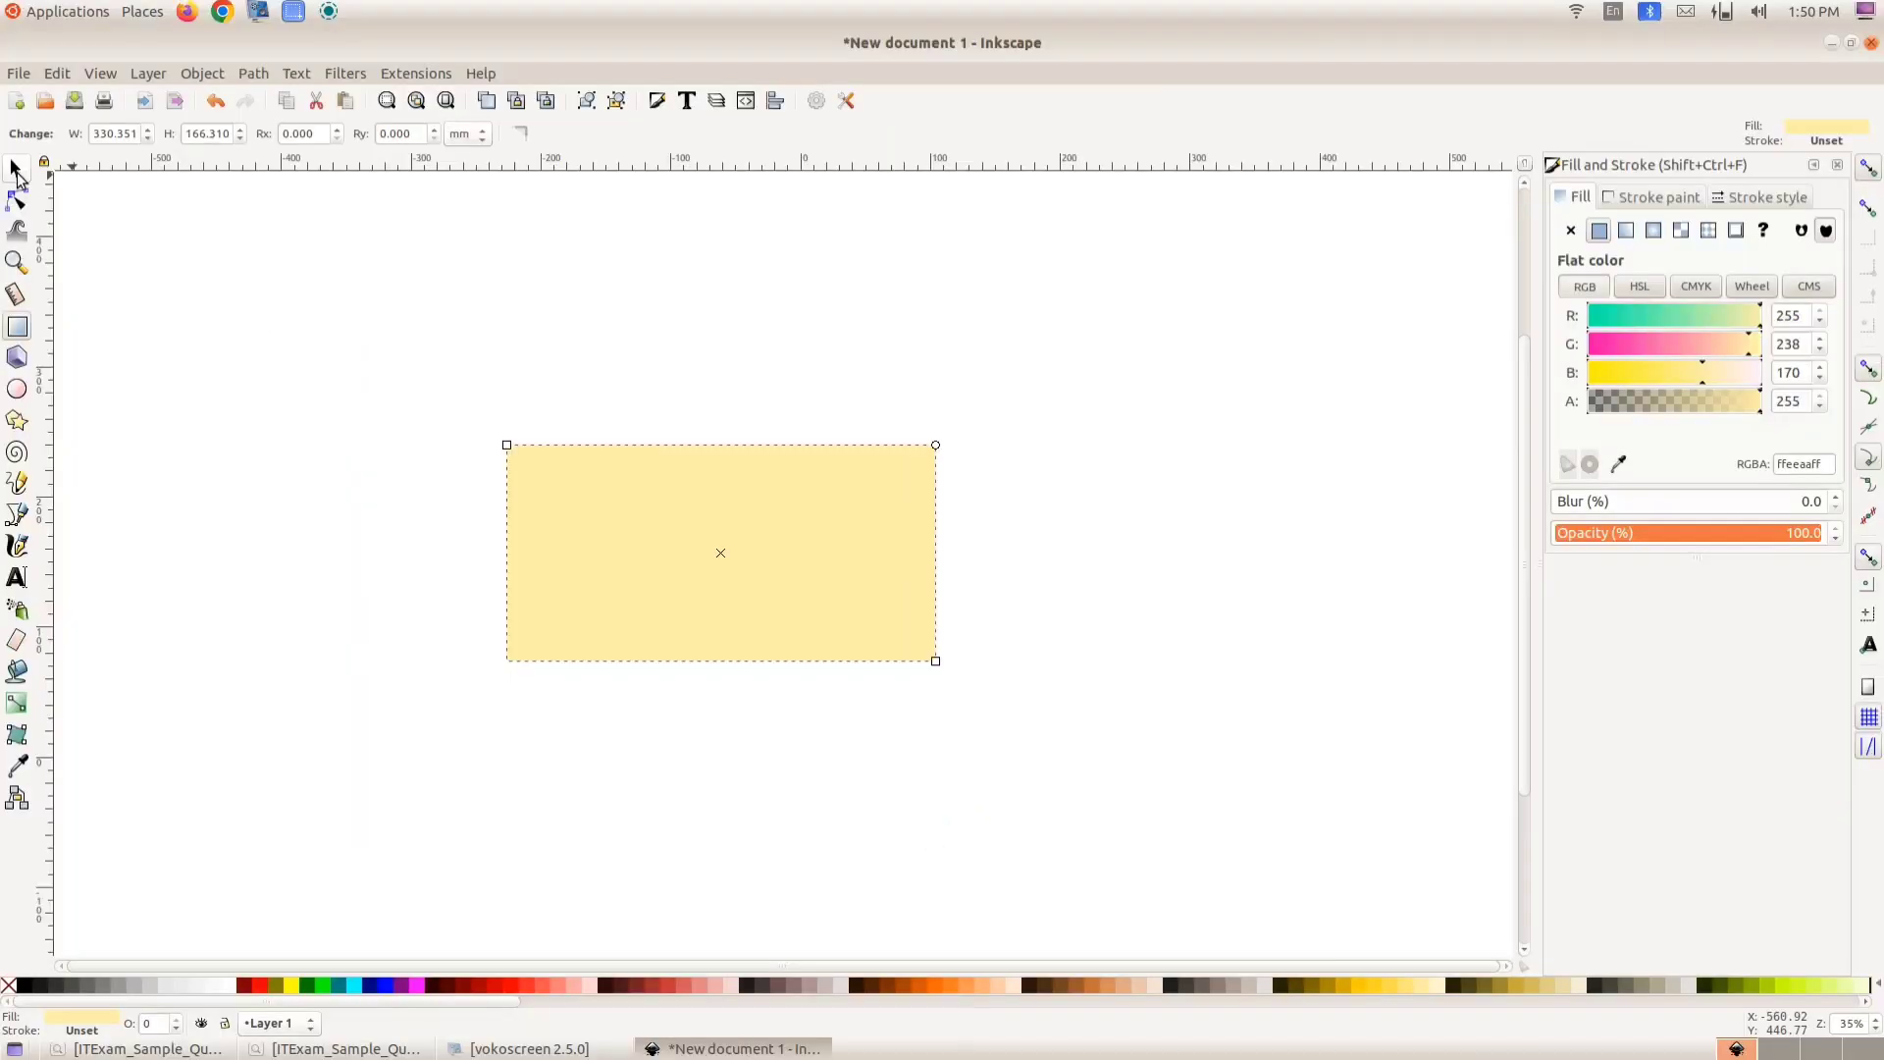
pyautogui.click(15, 169)
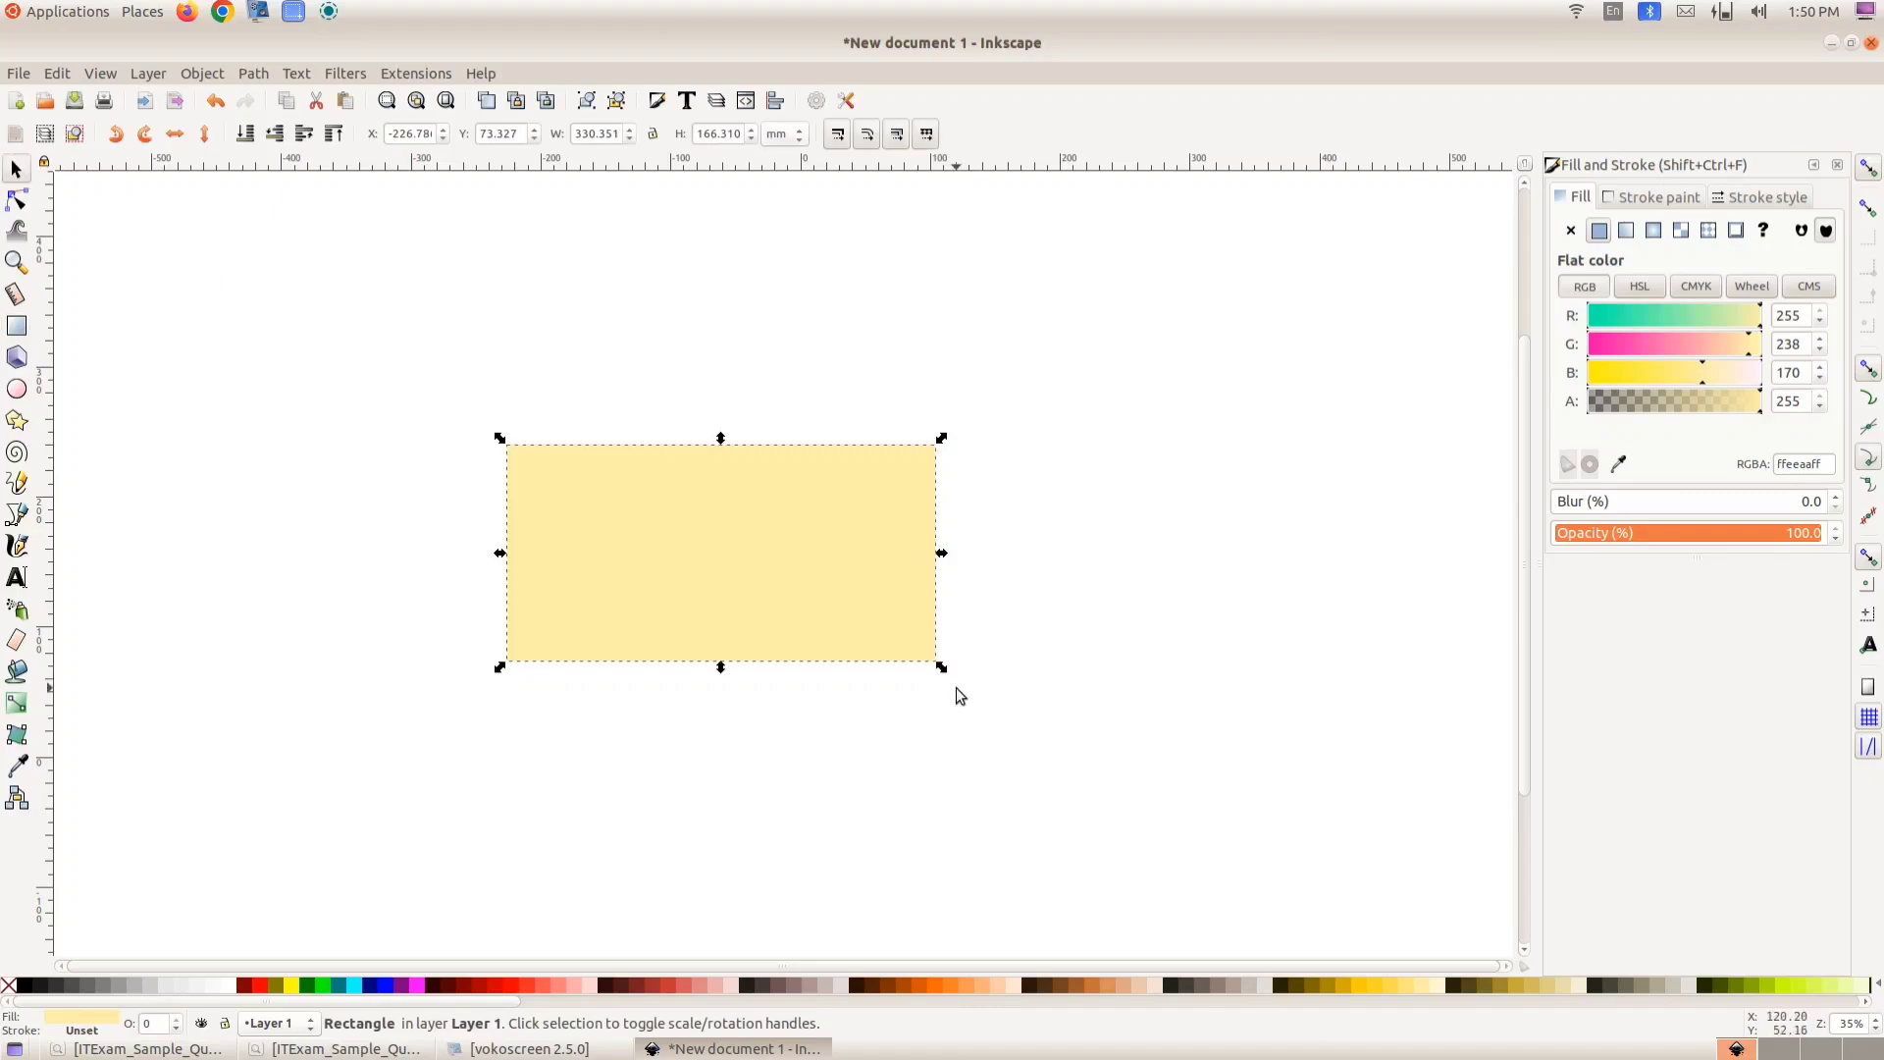
pyautogui.moveTo(944, 670); pyautogui.dragTo(957, 673)
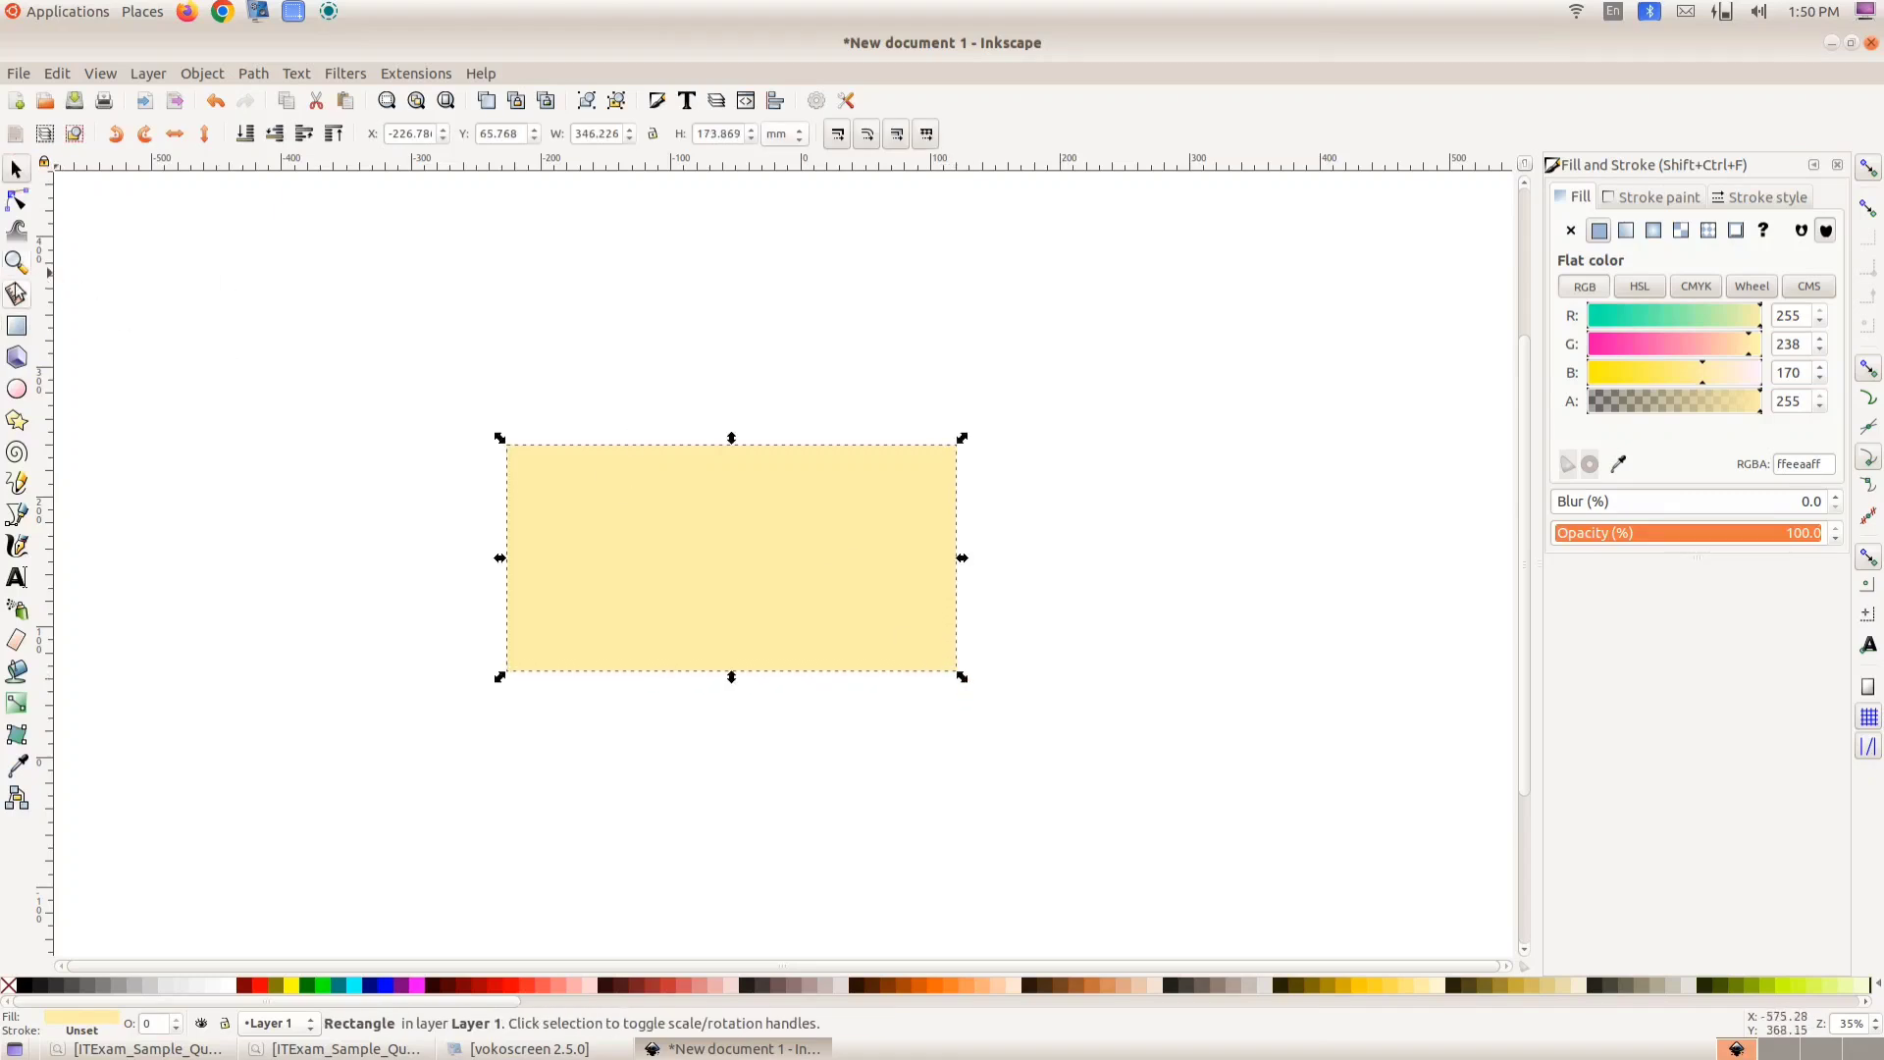
pyautogui.click(18, 331)
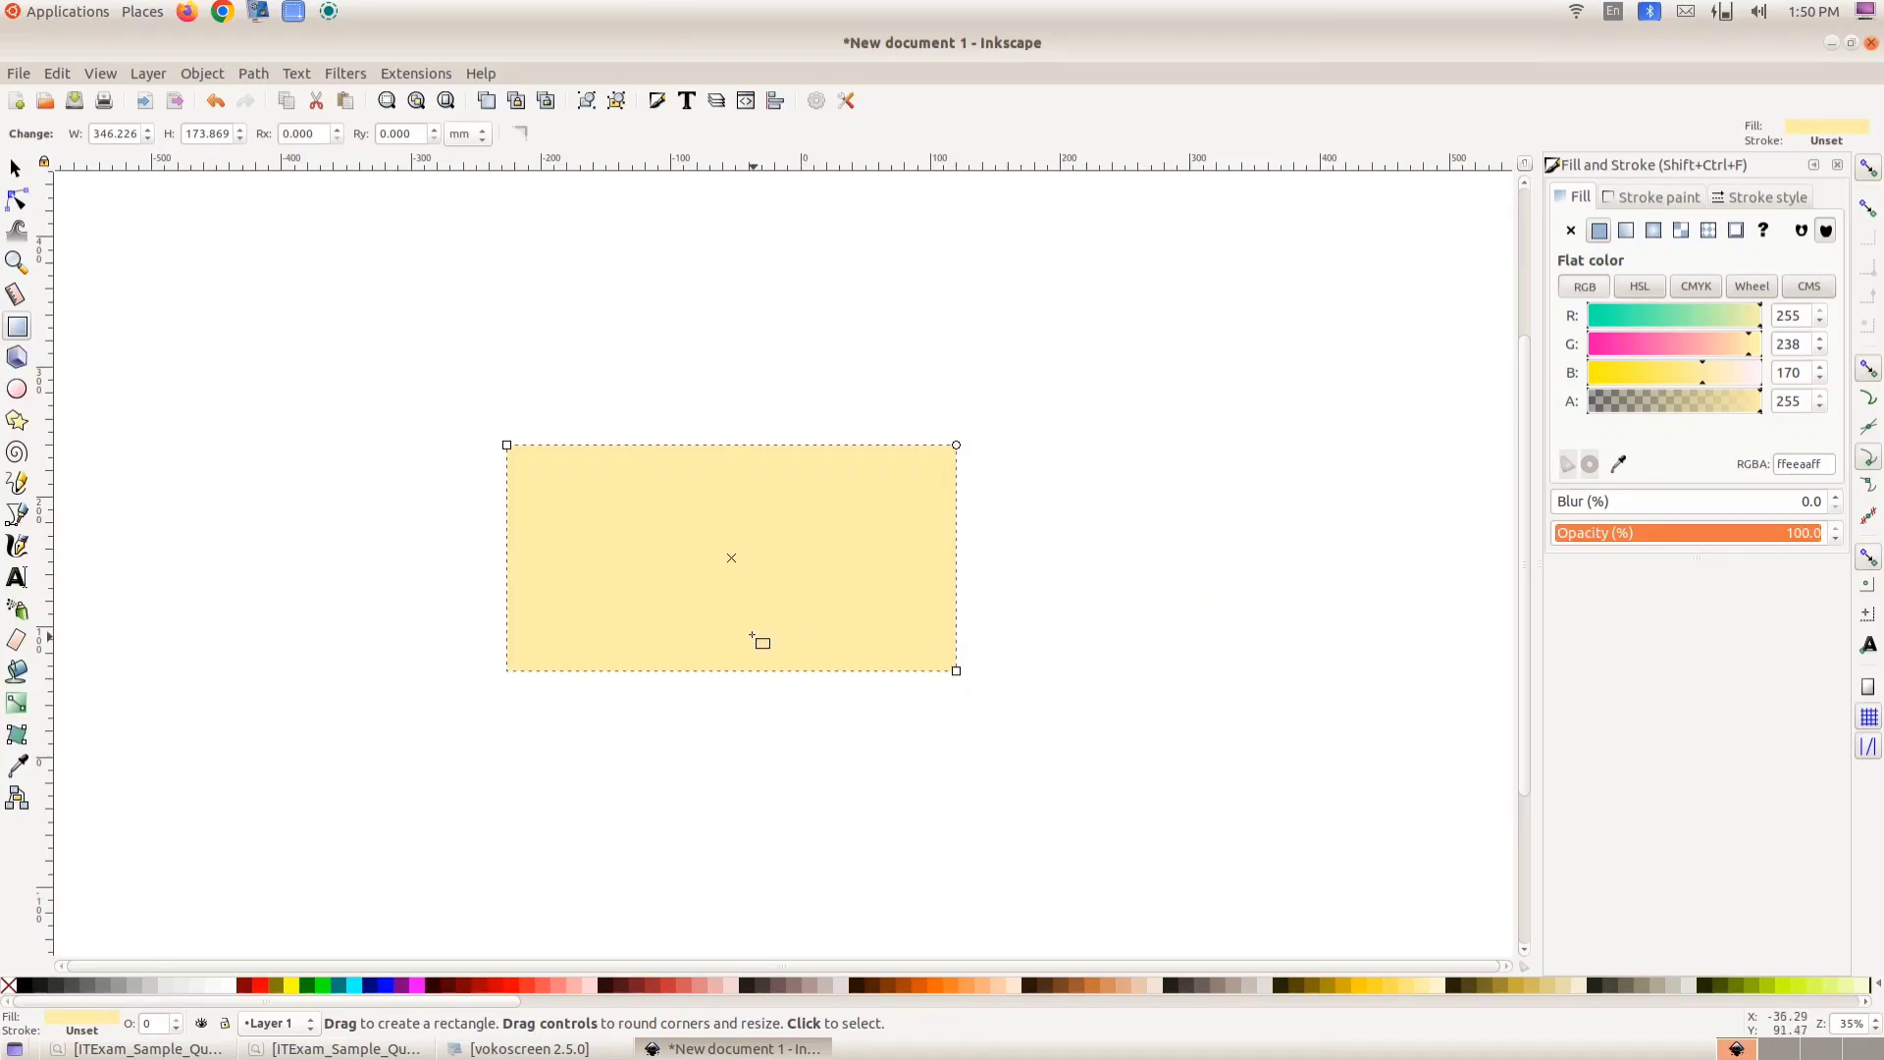
# - Import pic_1.jpeg from the Images10 folder in Home as an embedded image
pyautogui.click(16, 73)
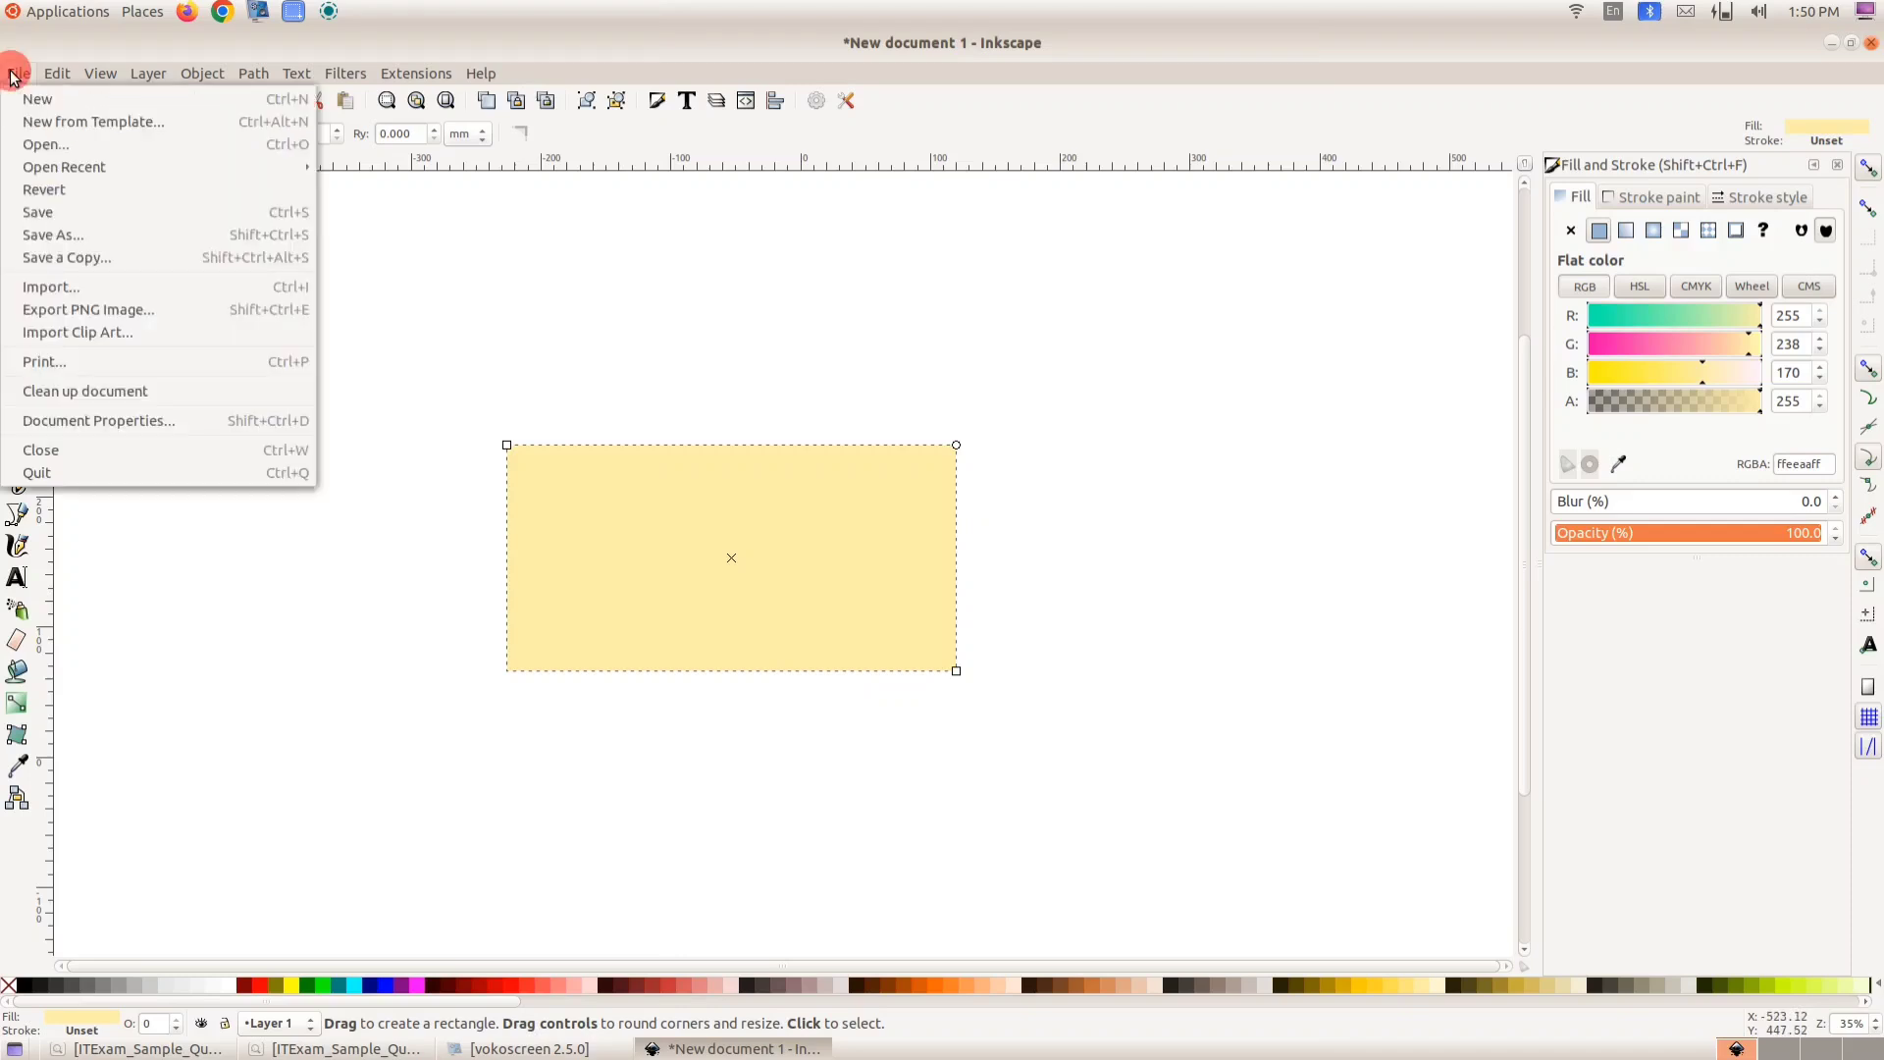
pyautogui.click(85, 290)
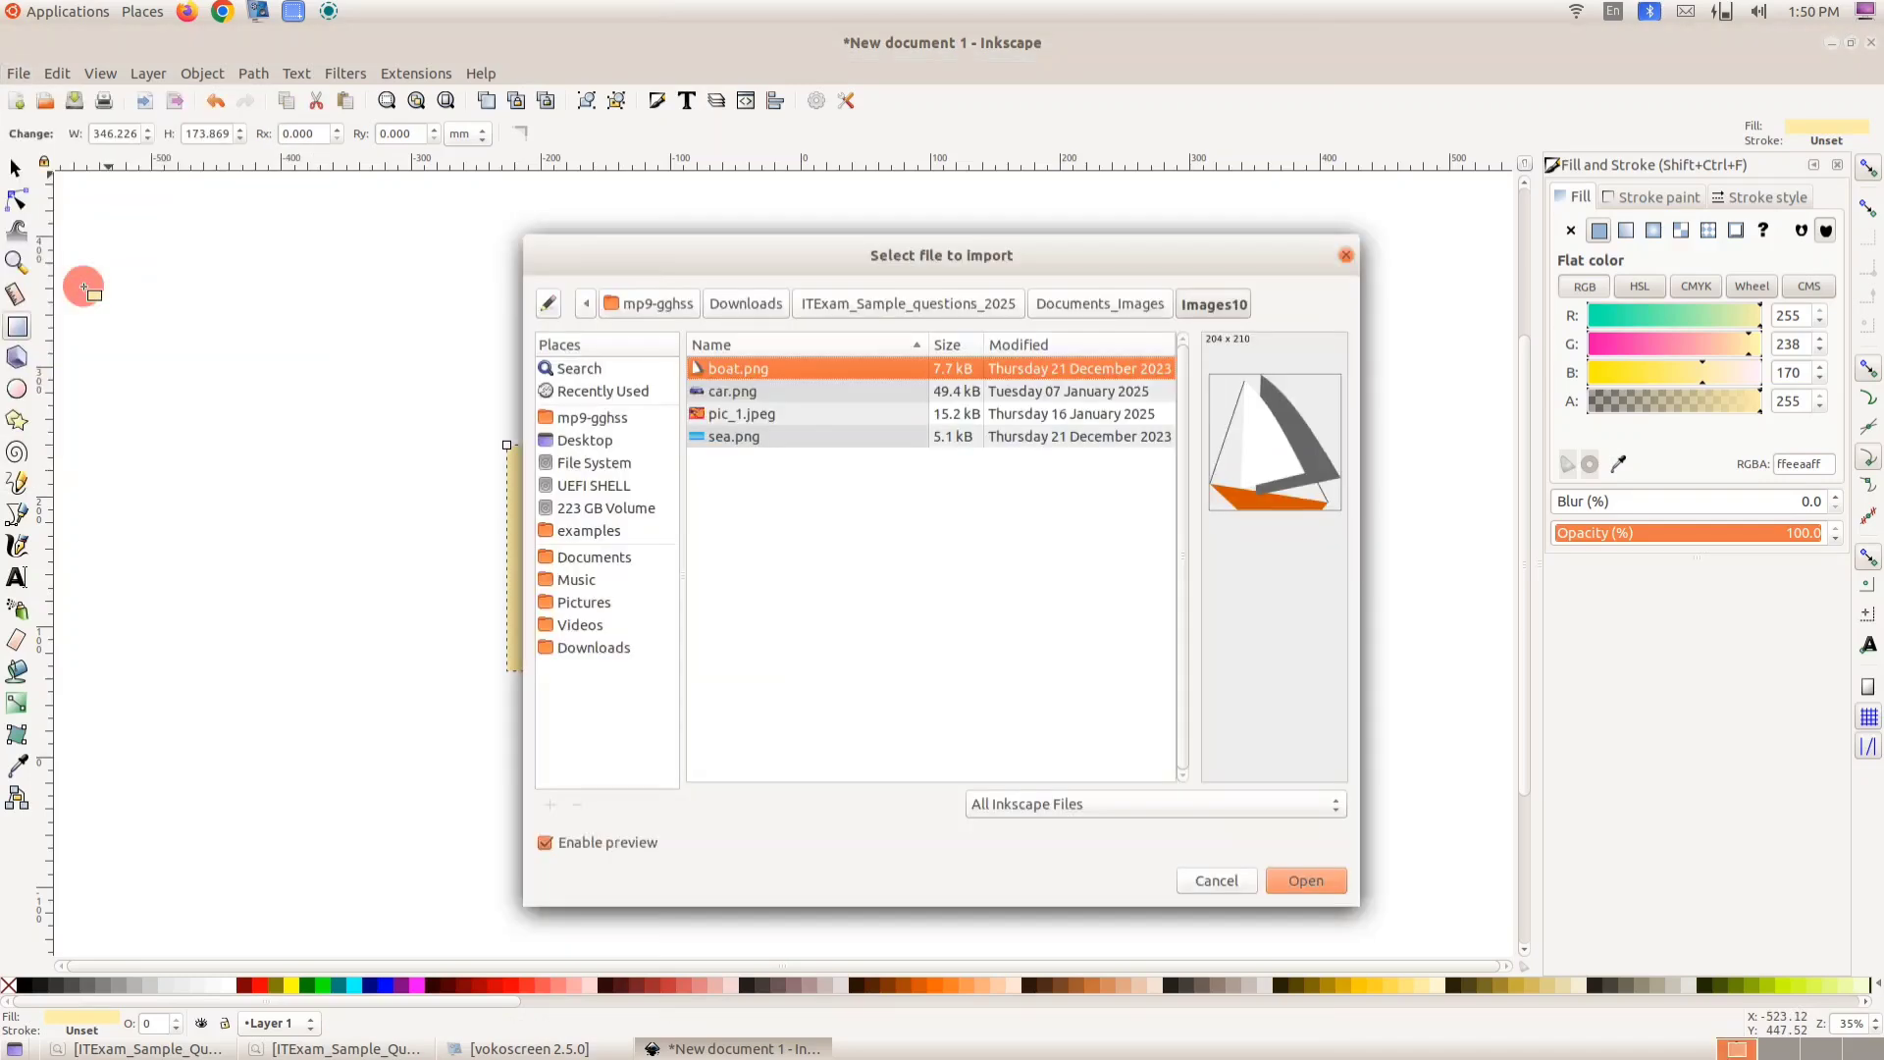
pyautogui.click(588, 417)
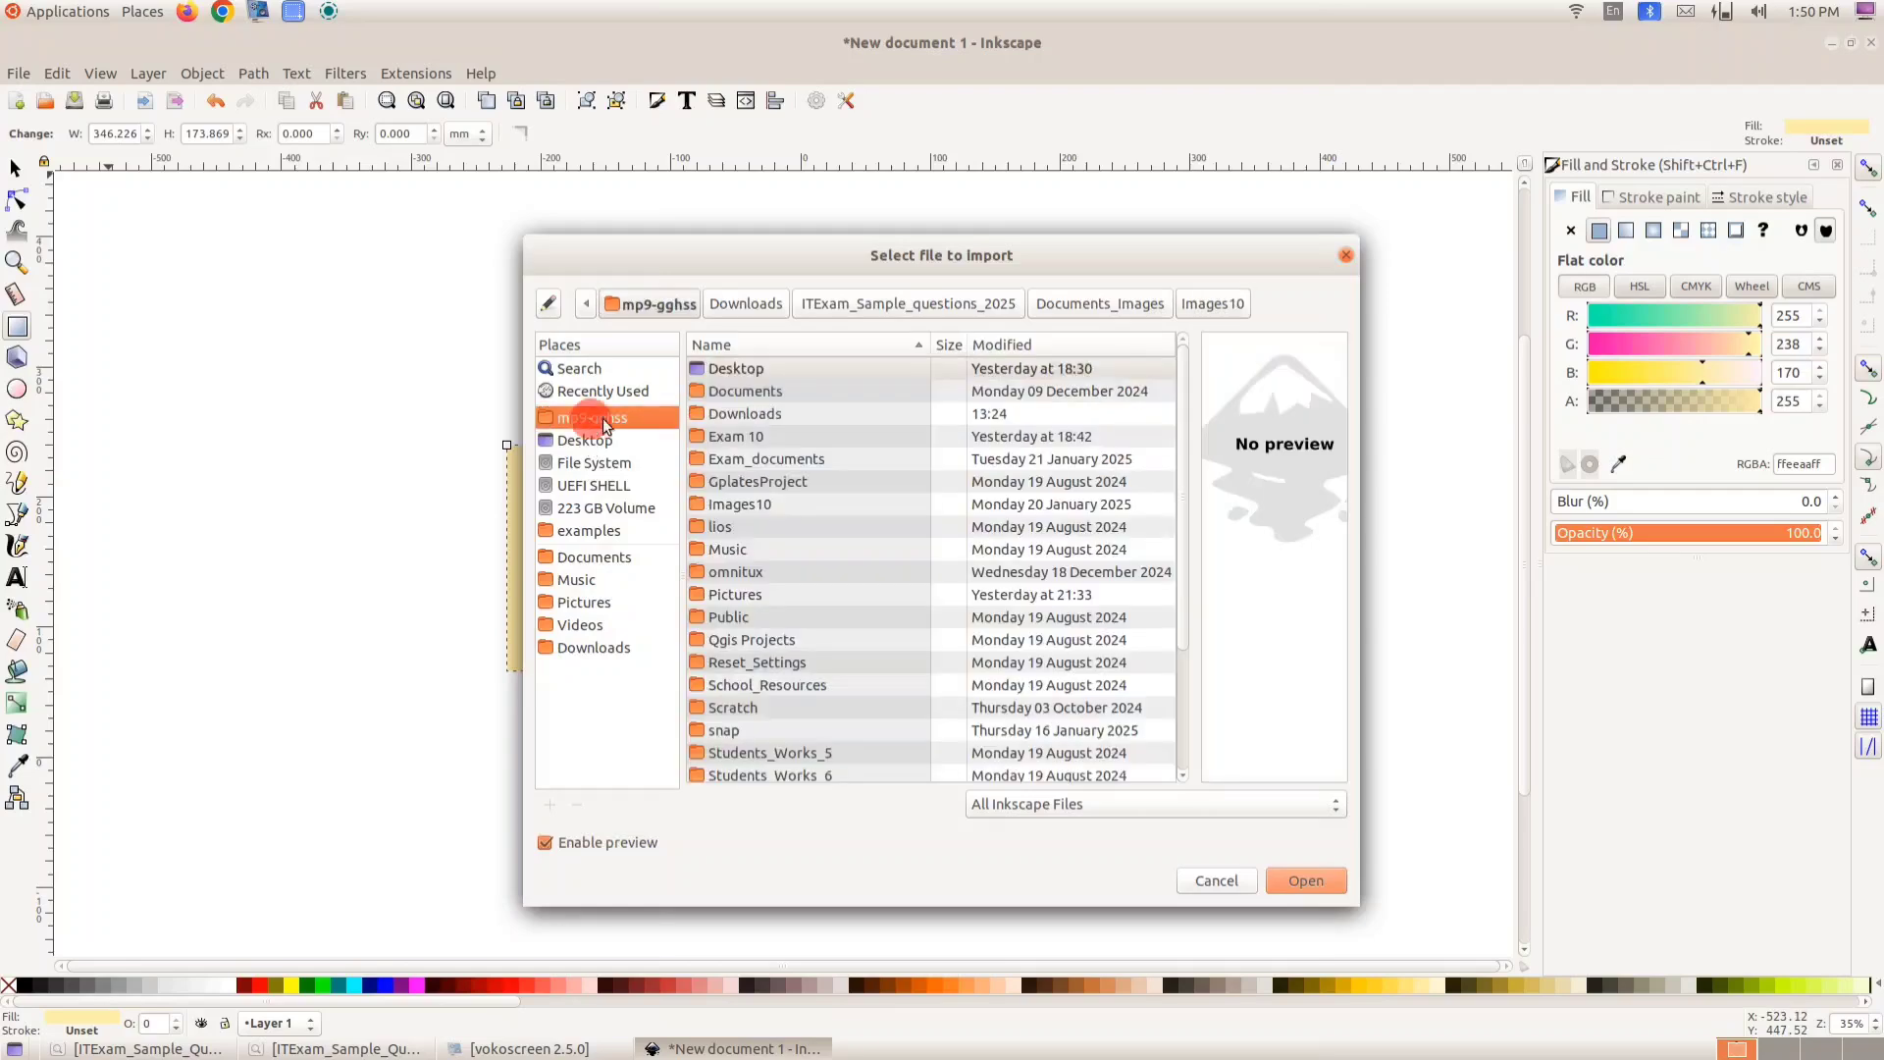
pyautogui.doubleClick(744, 508)
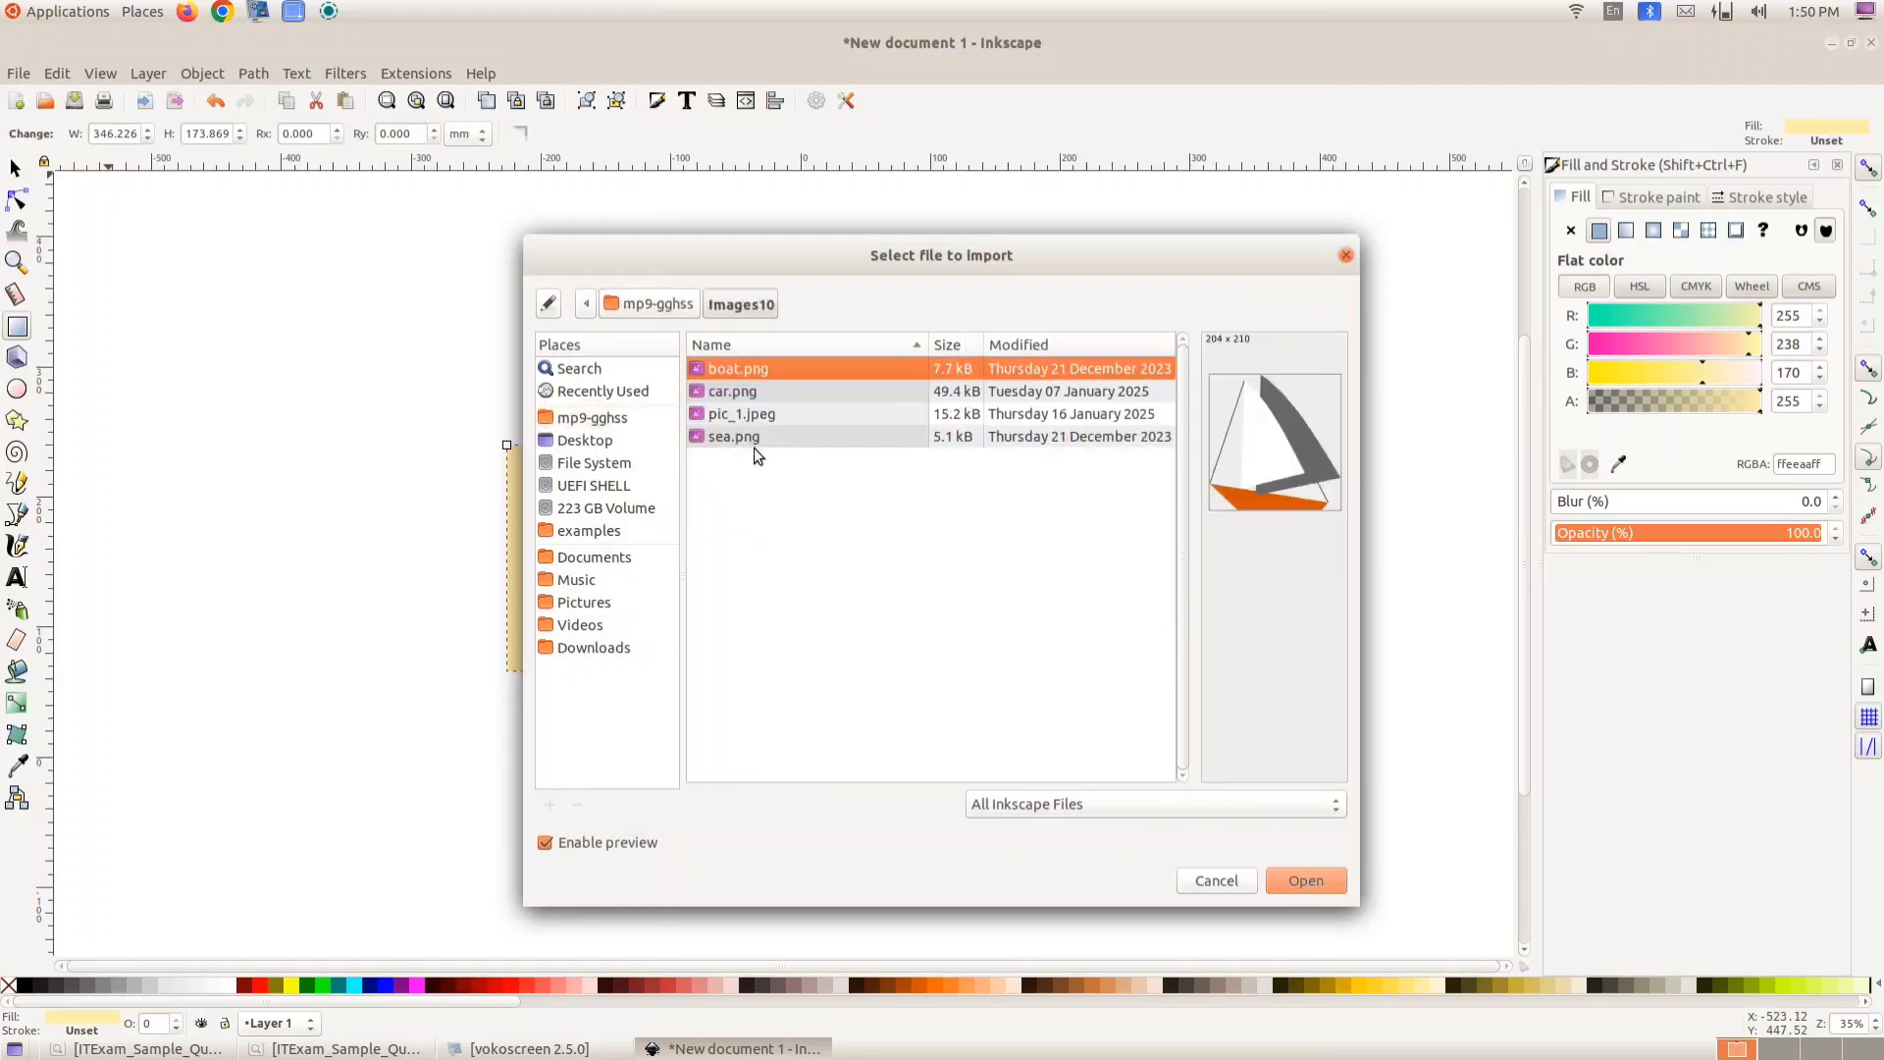
pyautogui.click(759, 415)
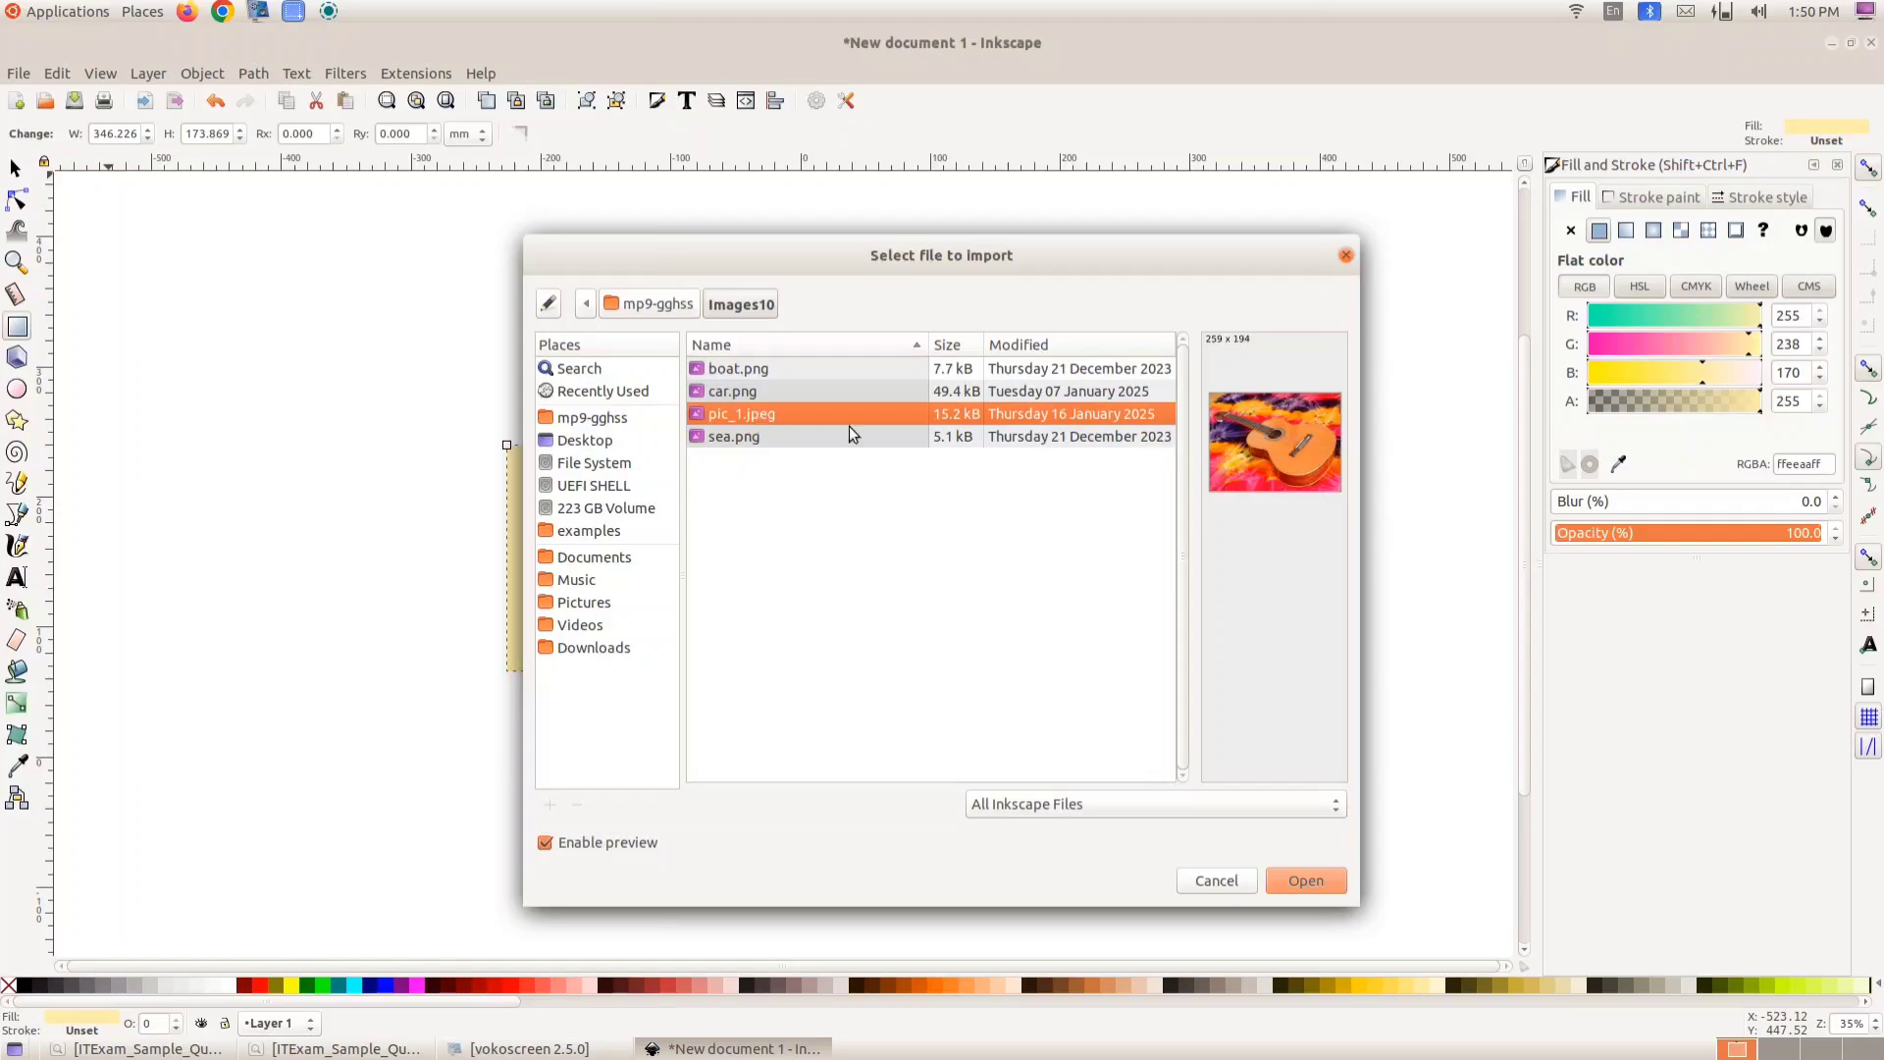
pyautogui.click(1326, 879)
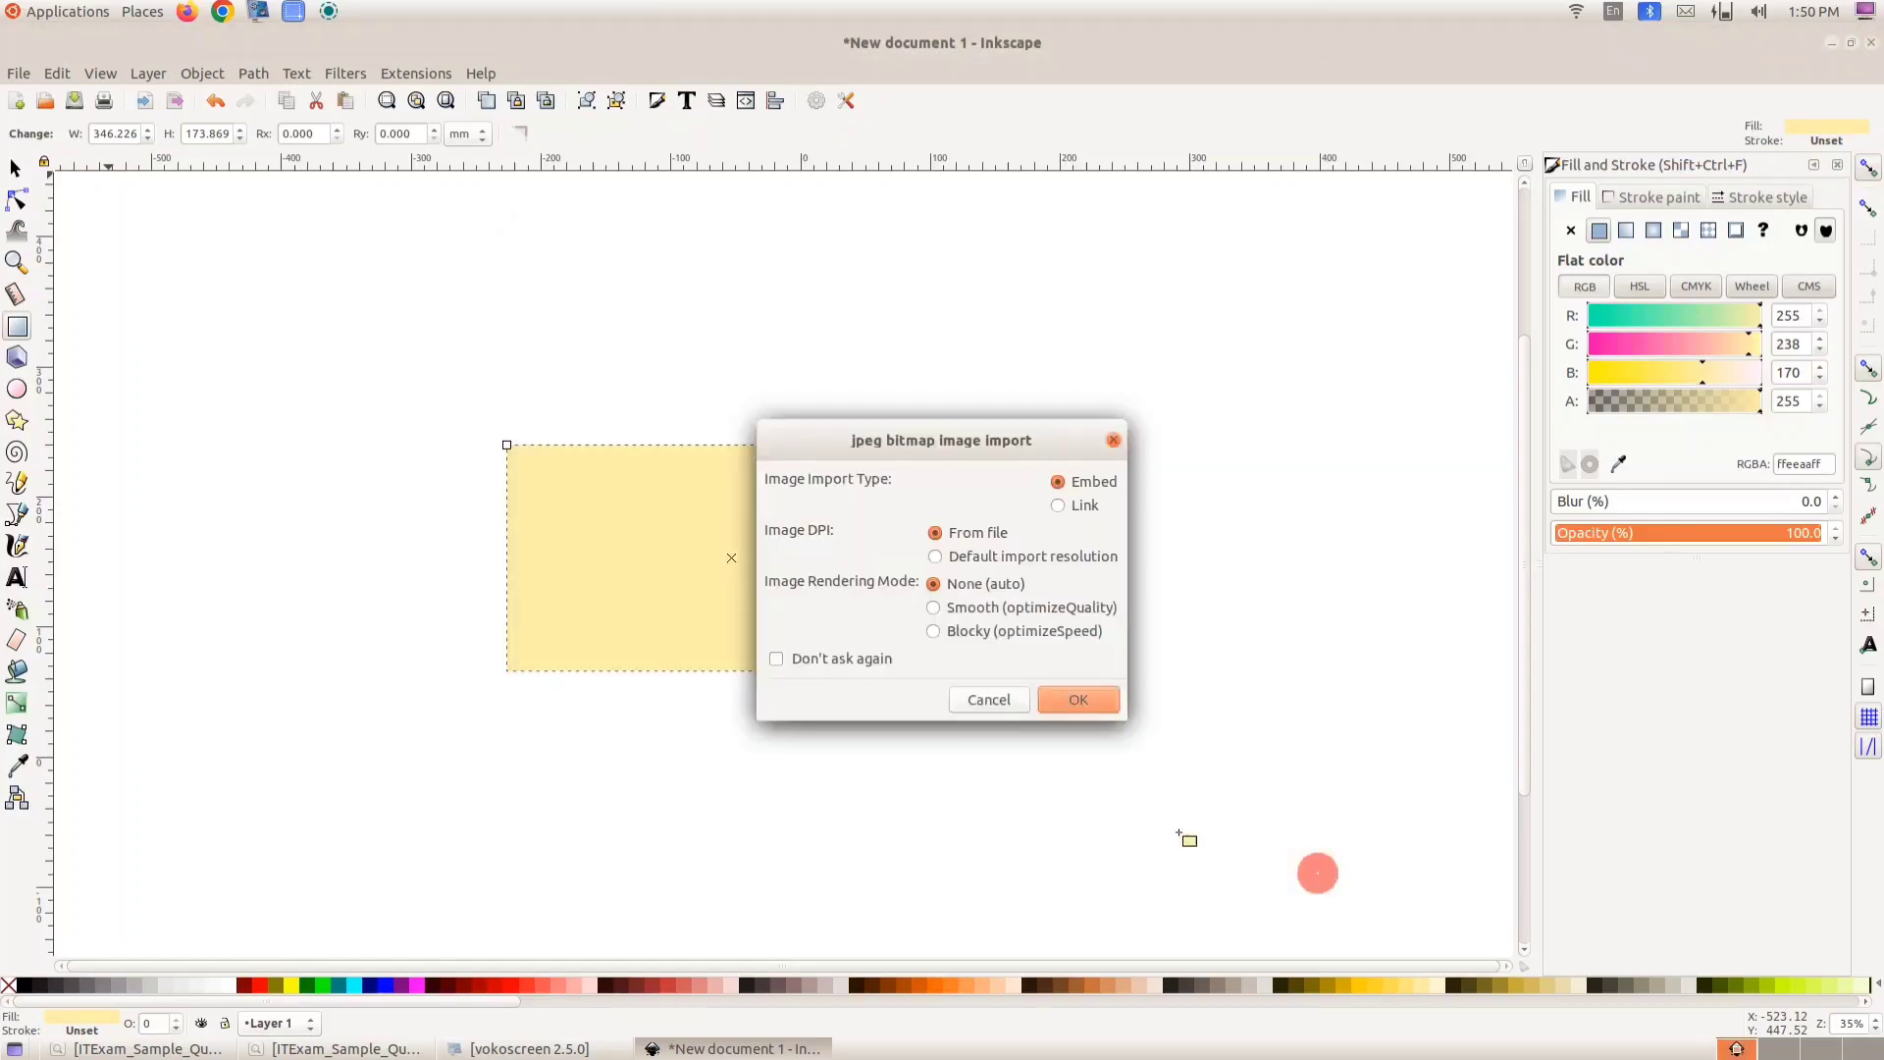
pyautogui.click(1079, 696)
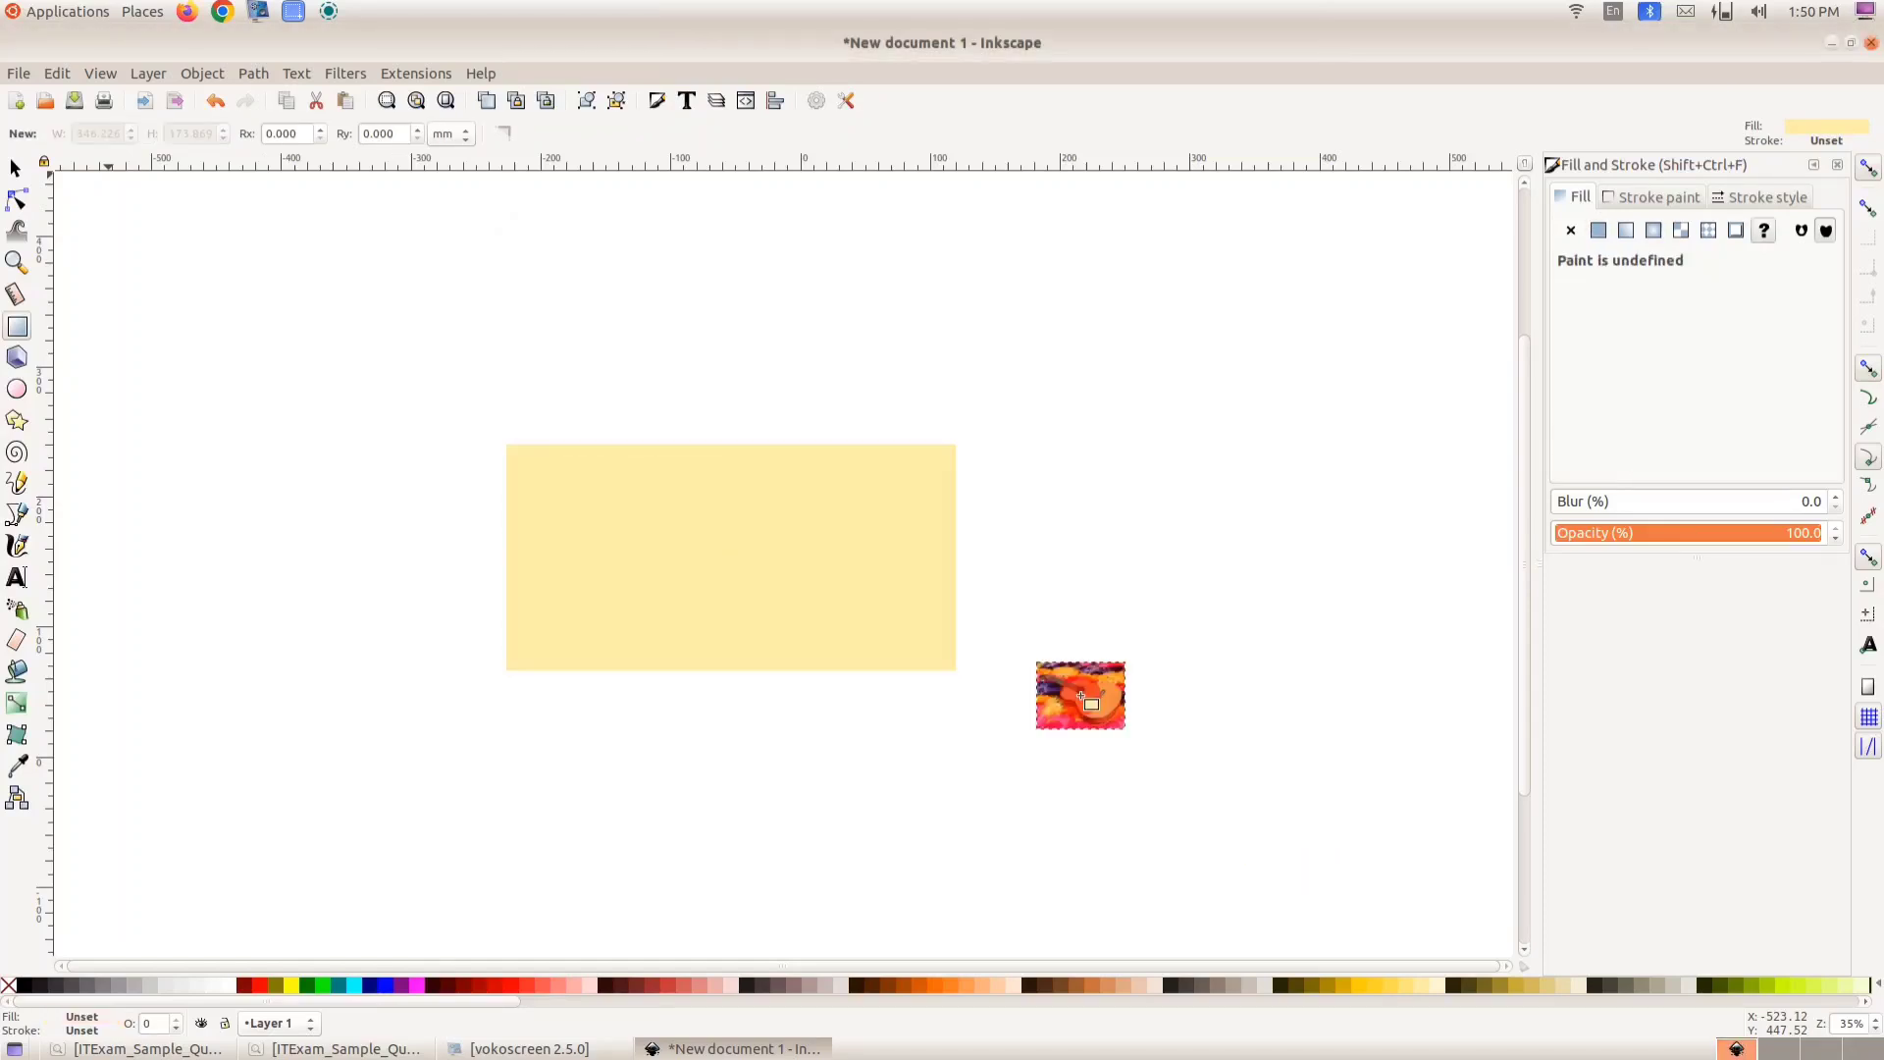
# - Move the guitar image to the top centre of the yellow rectangle
pyautogui.click(14, 171)
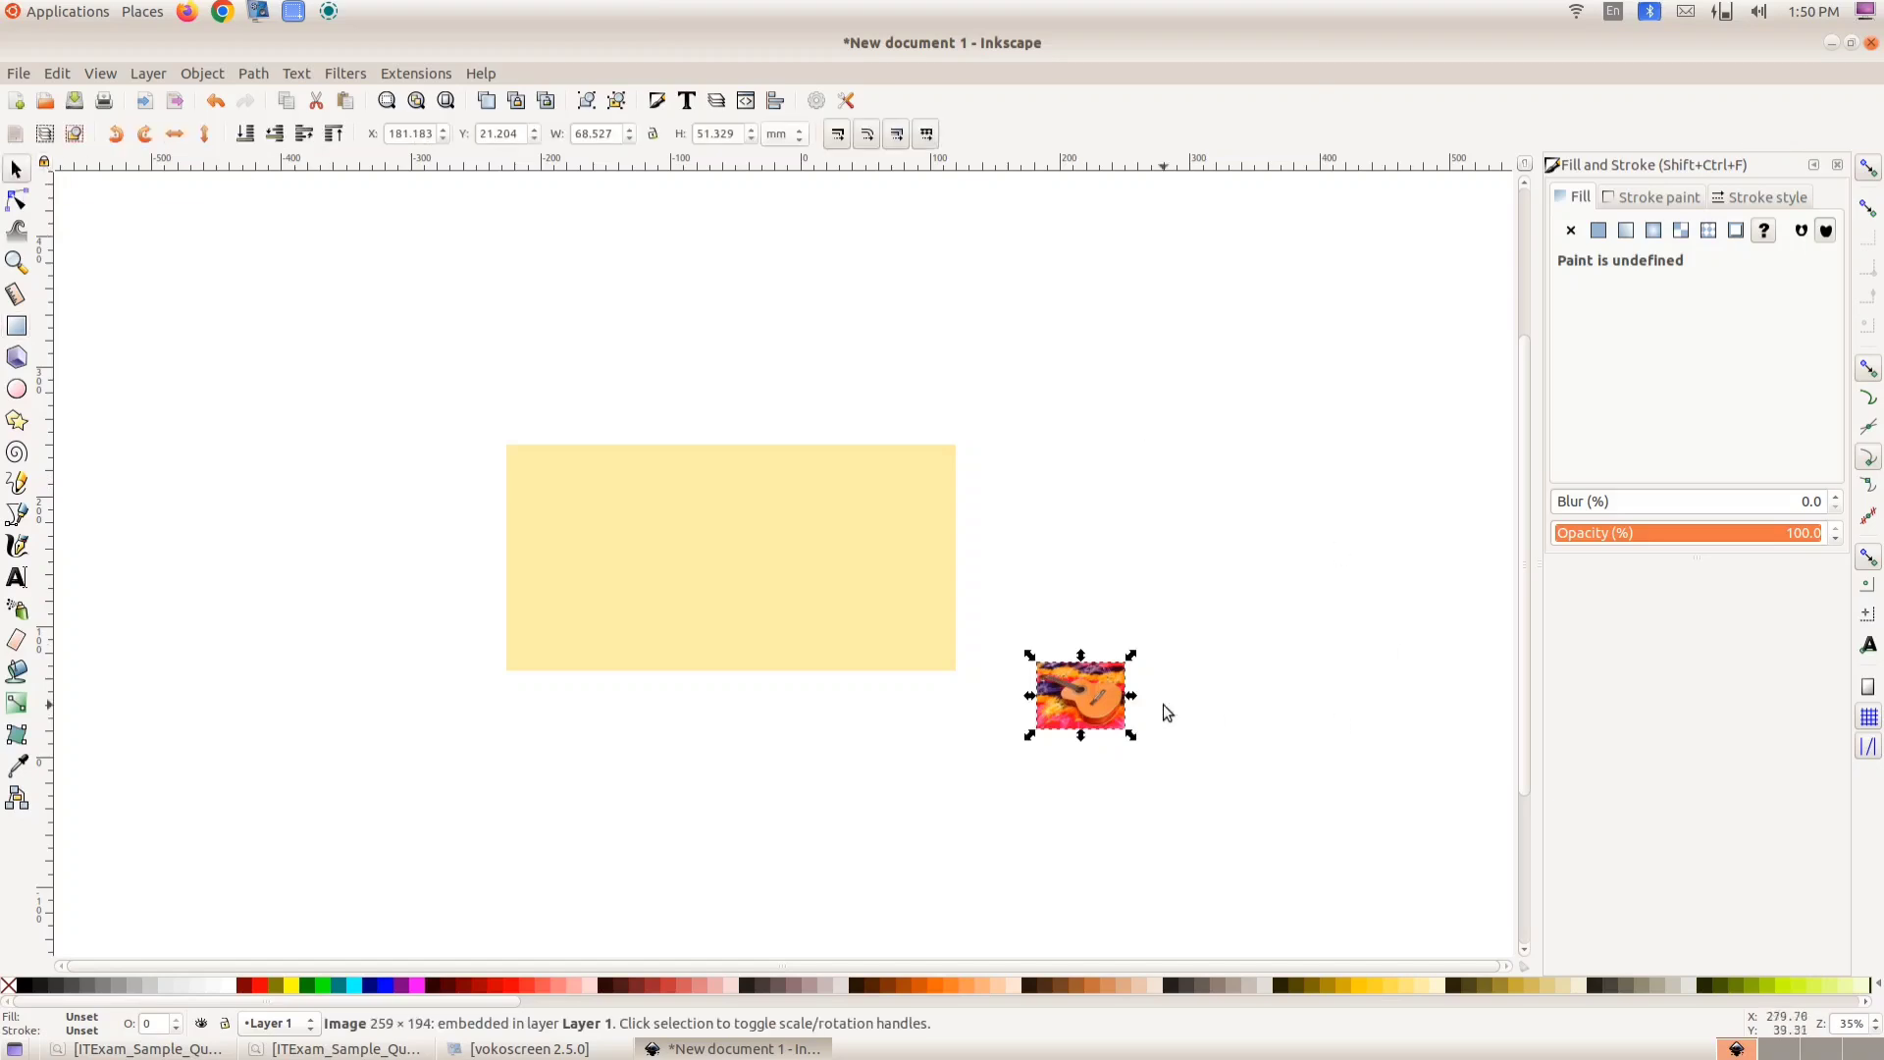
pyautogui.moveTo(1084, 687); pyautogui.dragTo(732, 486)
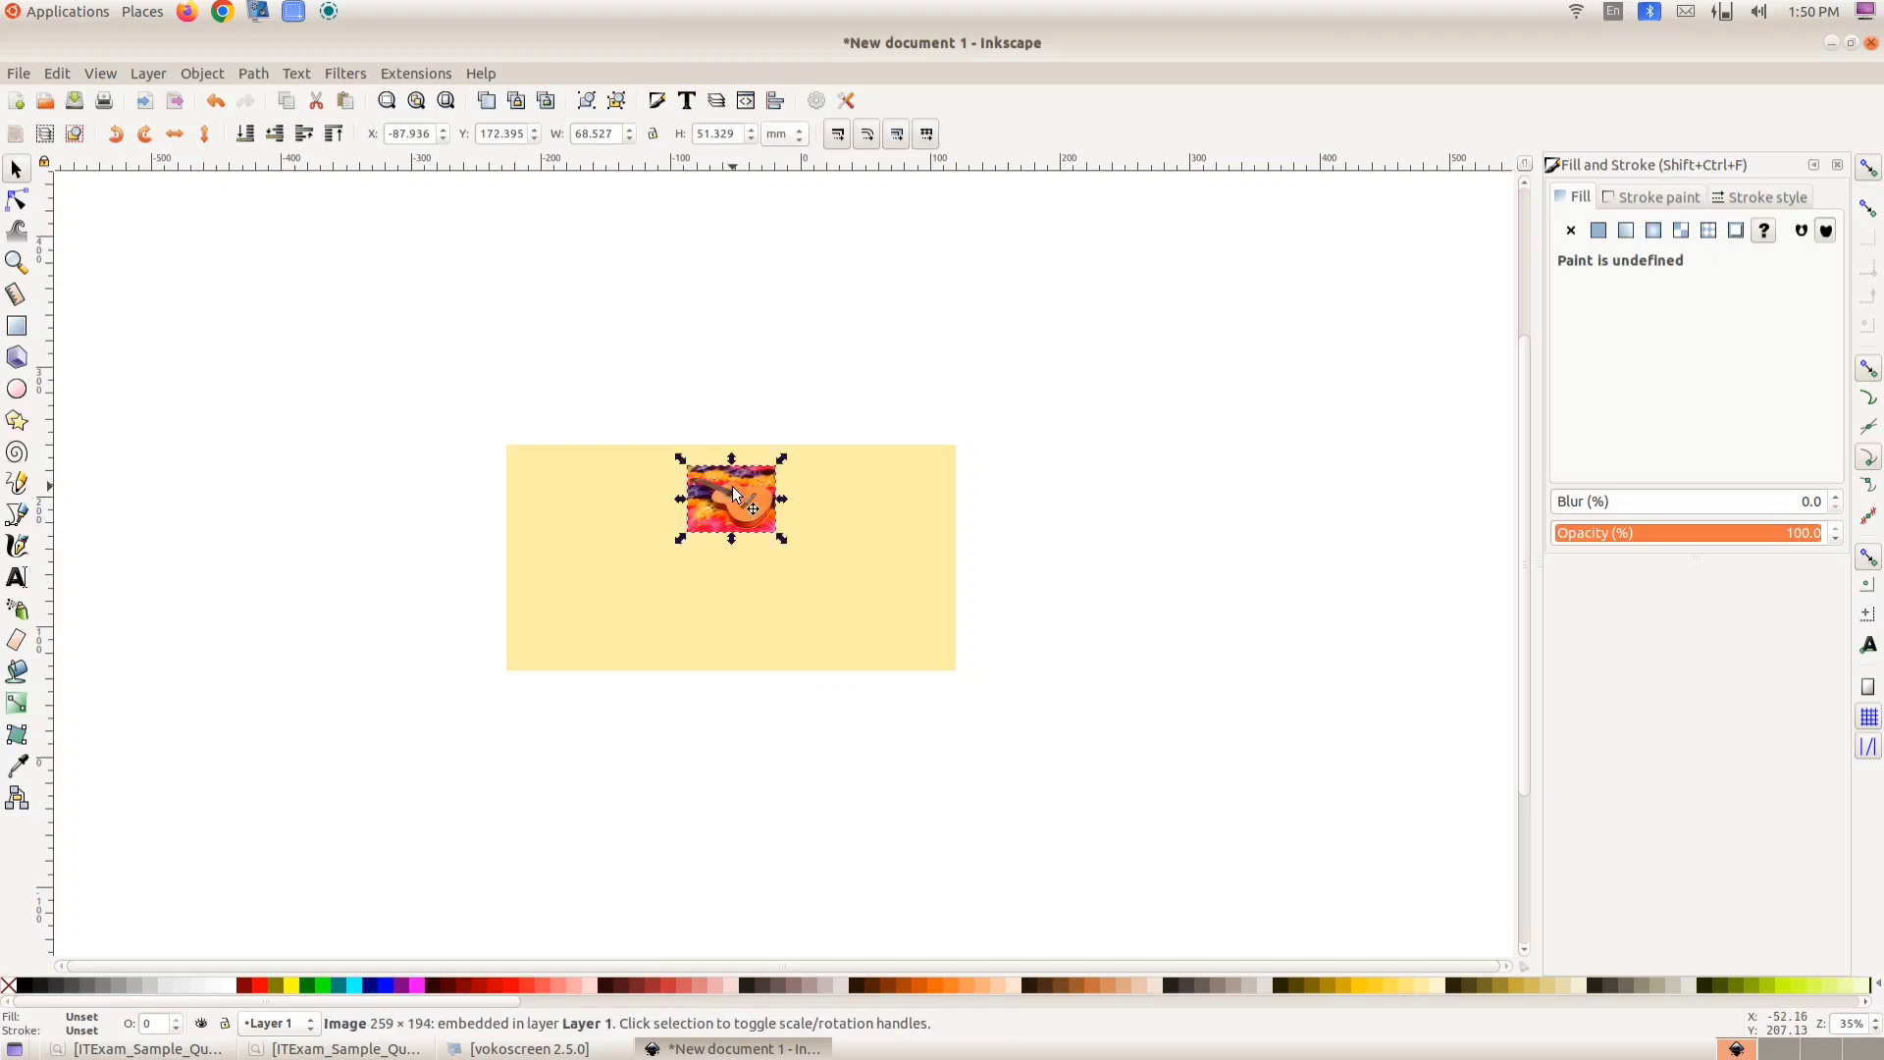
pyautogui.click(749, 305)
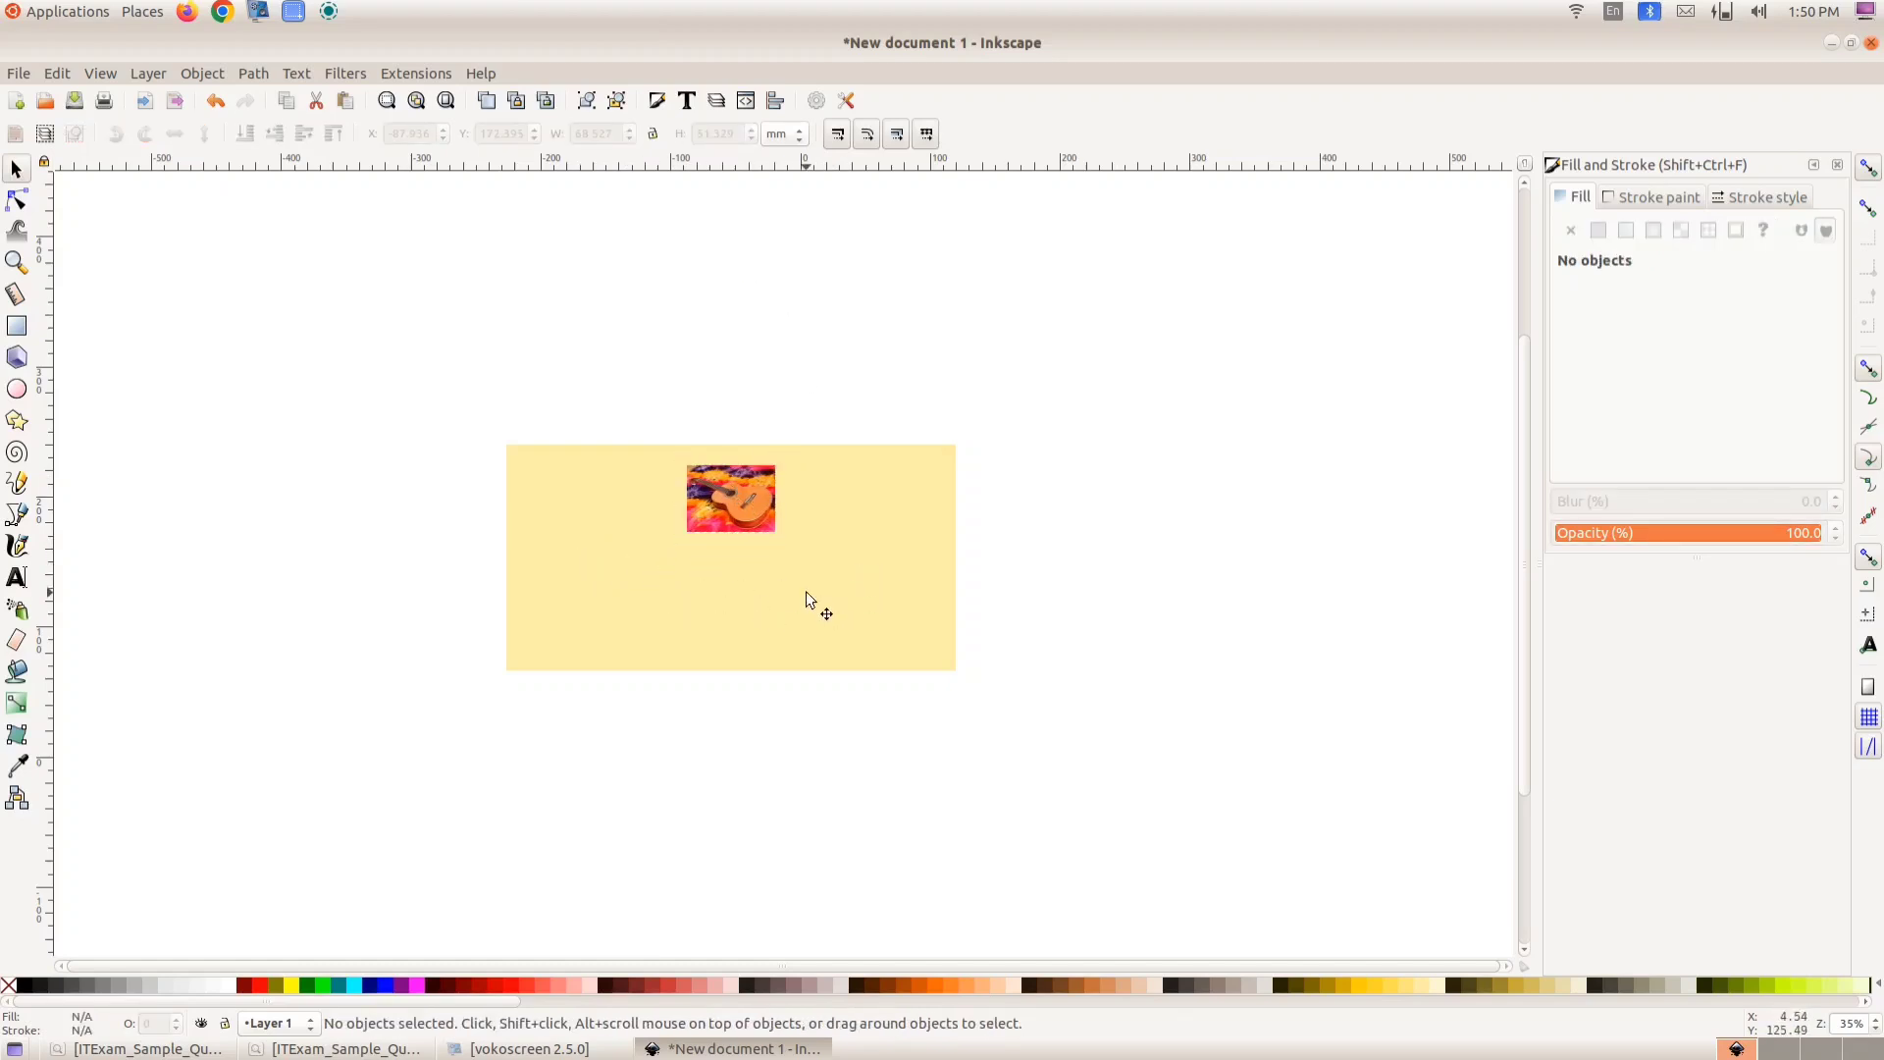
# - Choose the Text tool and set the font style to Bold and the font size to 50
pyautogui.click(19, 585)
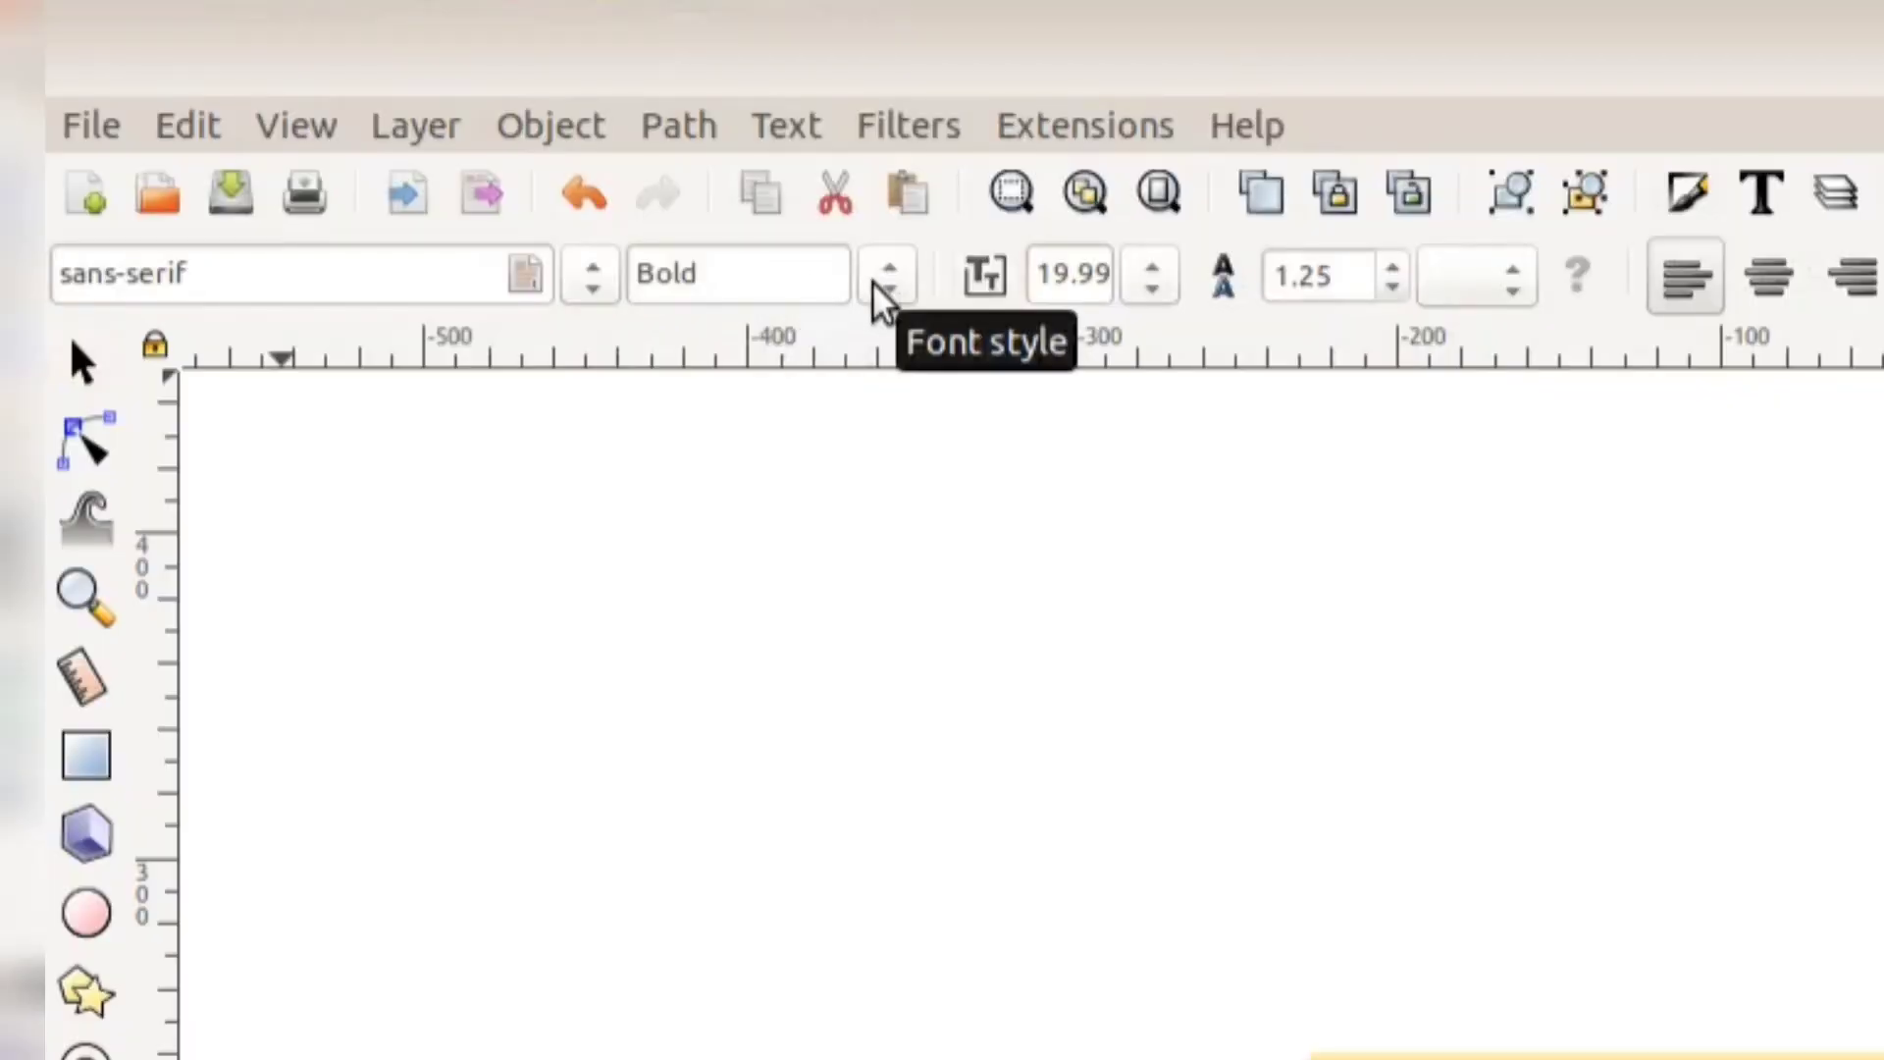
pyautogui.click(338, 132)
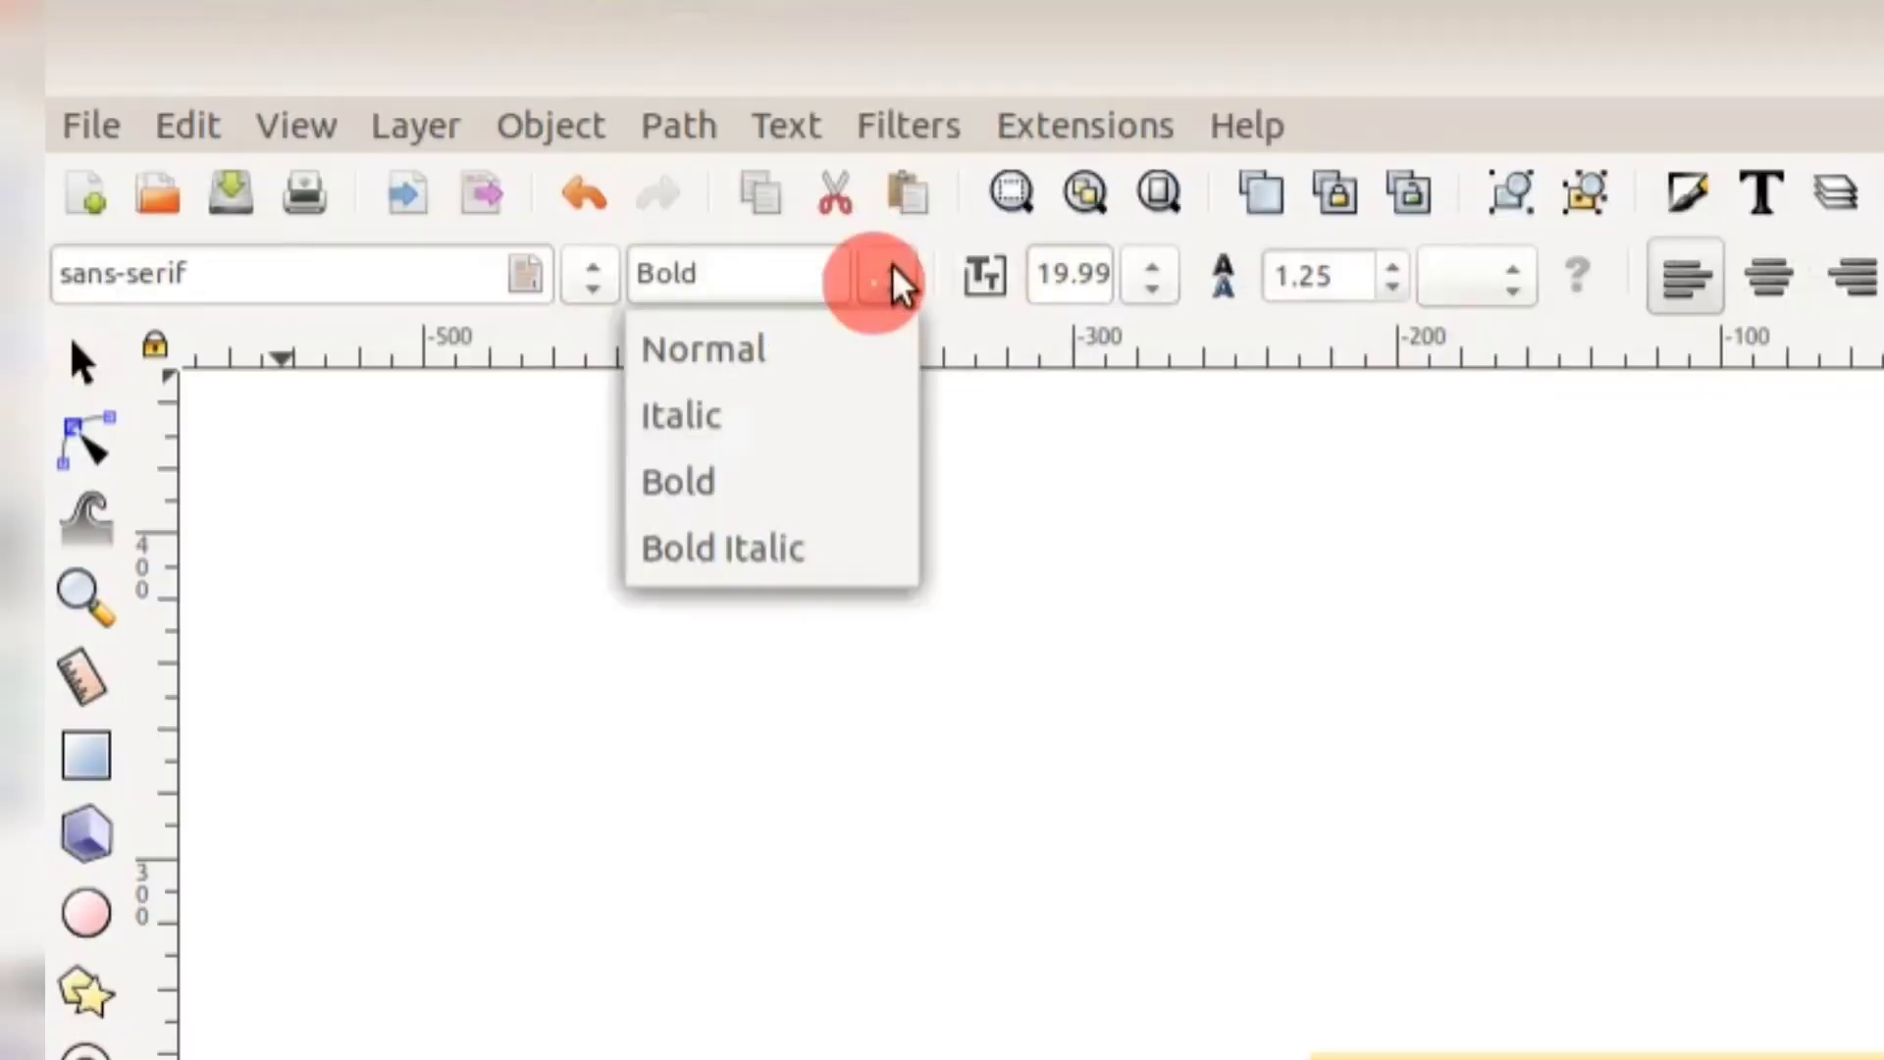
pyautogui.click(898, 283)
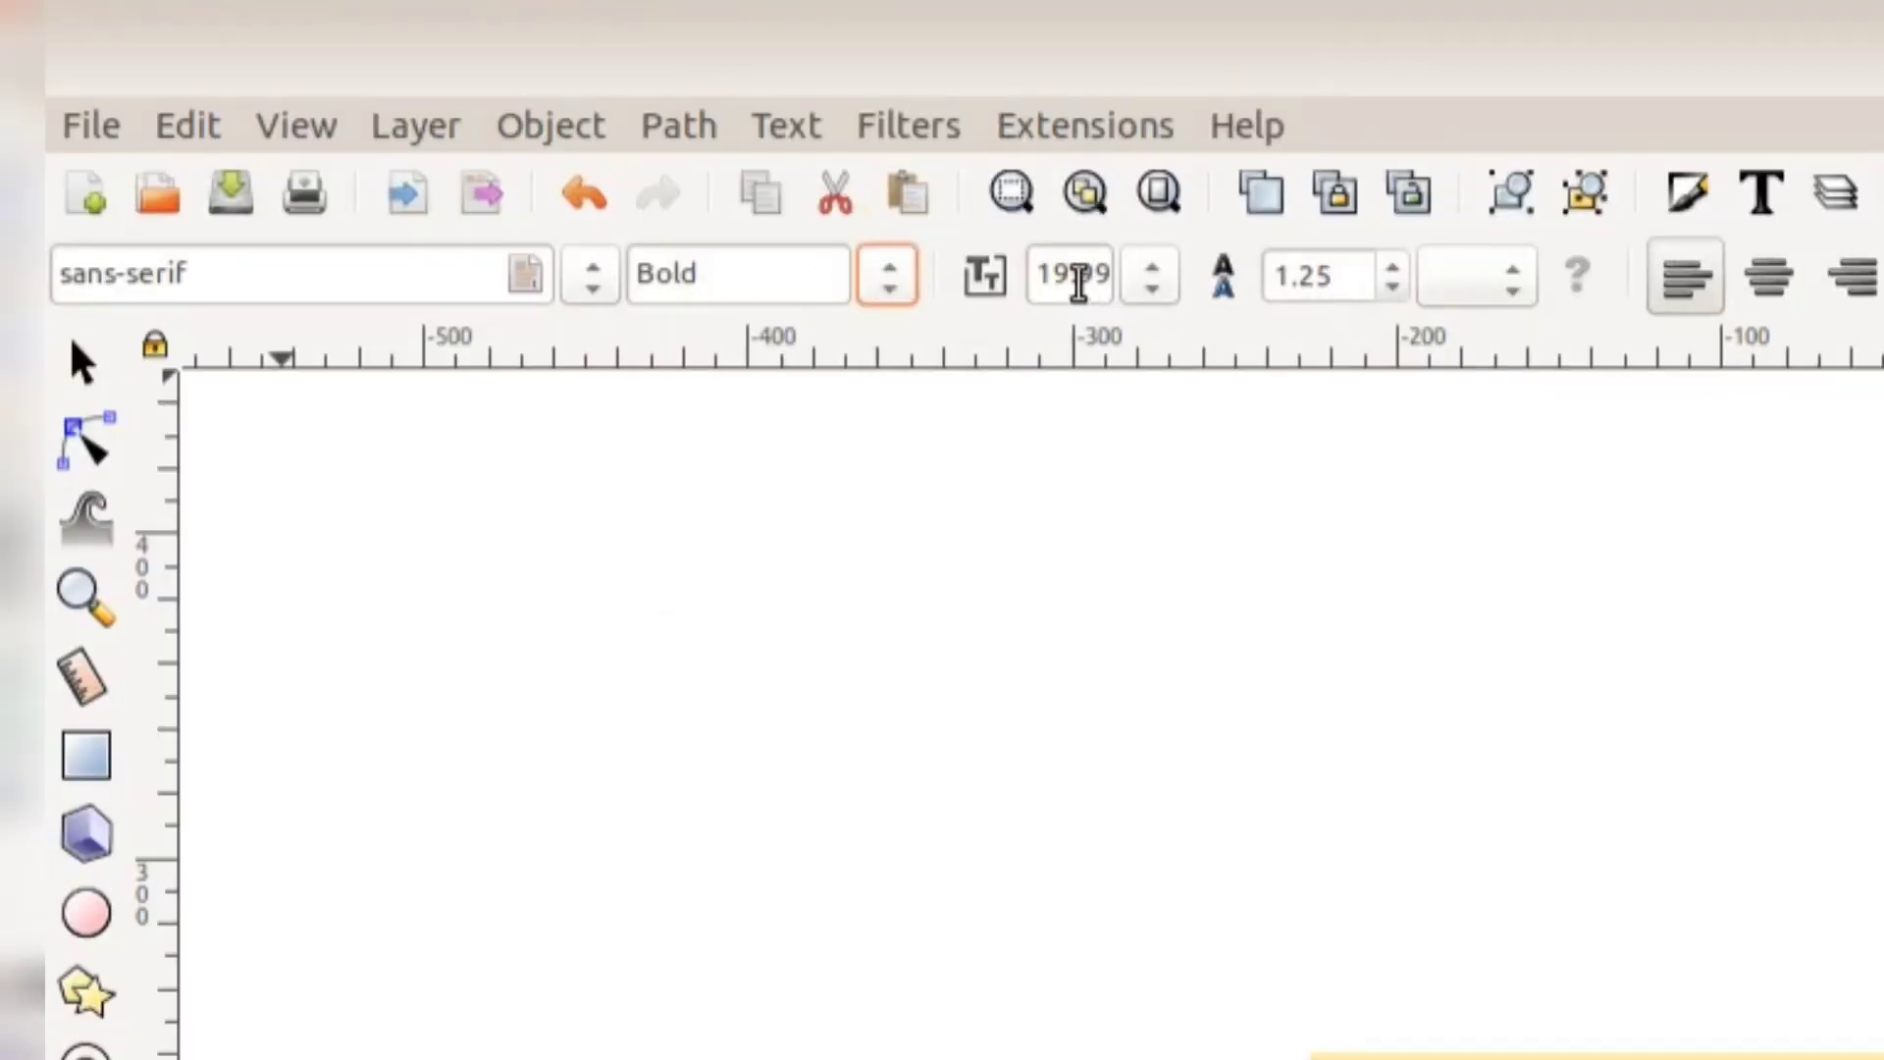
pyautogui.tripleClick(1038, 277)
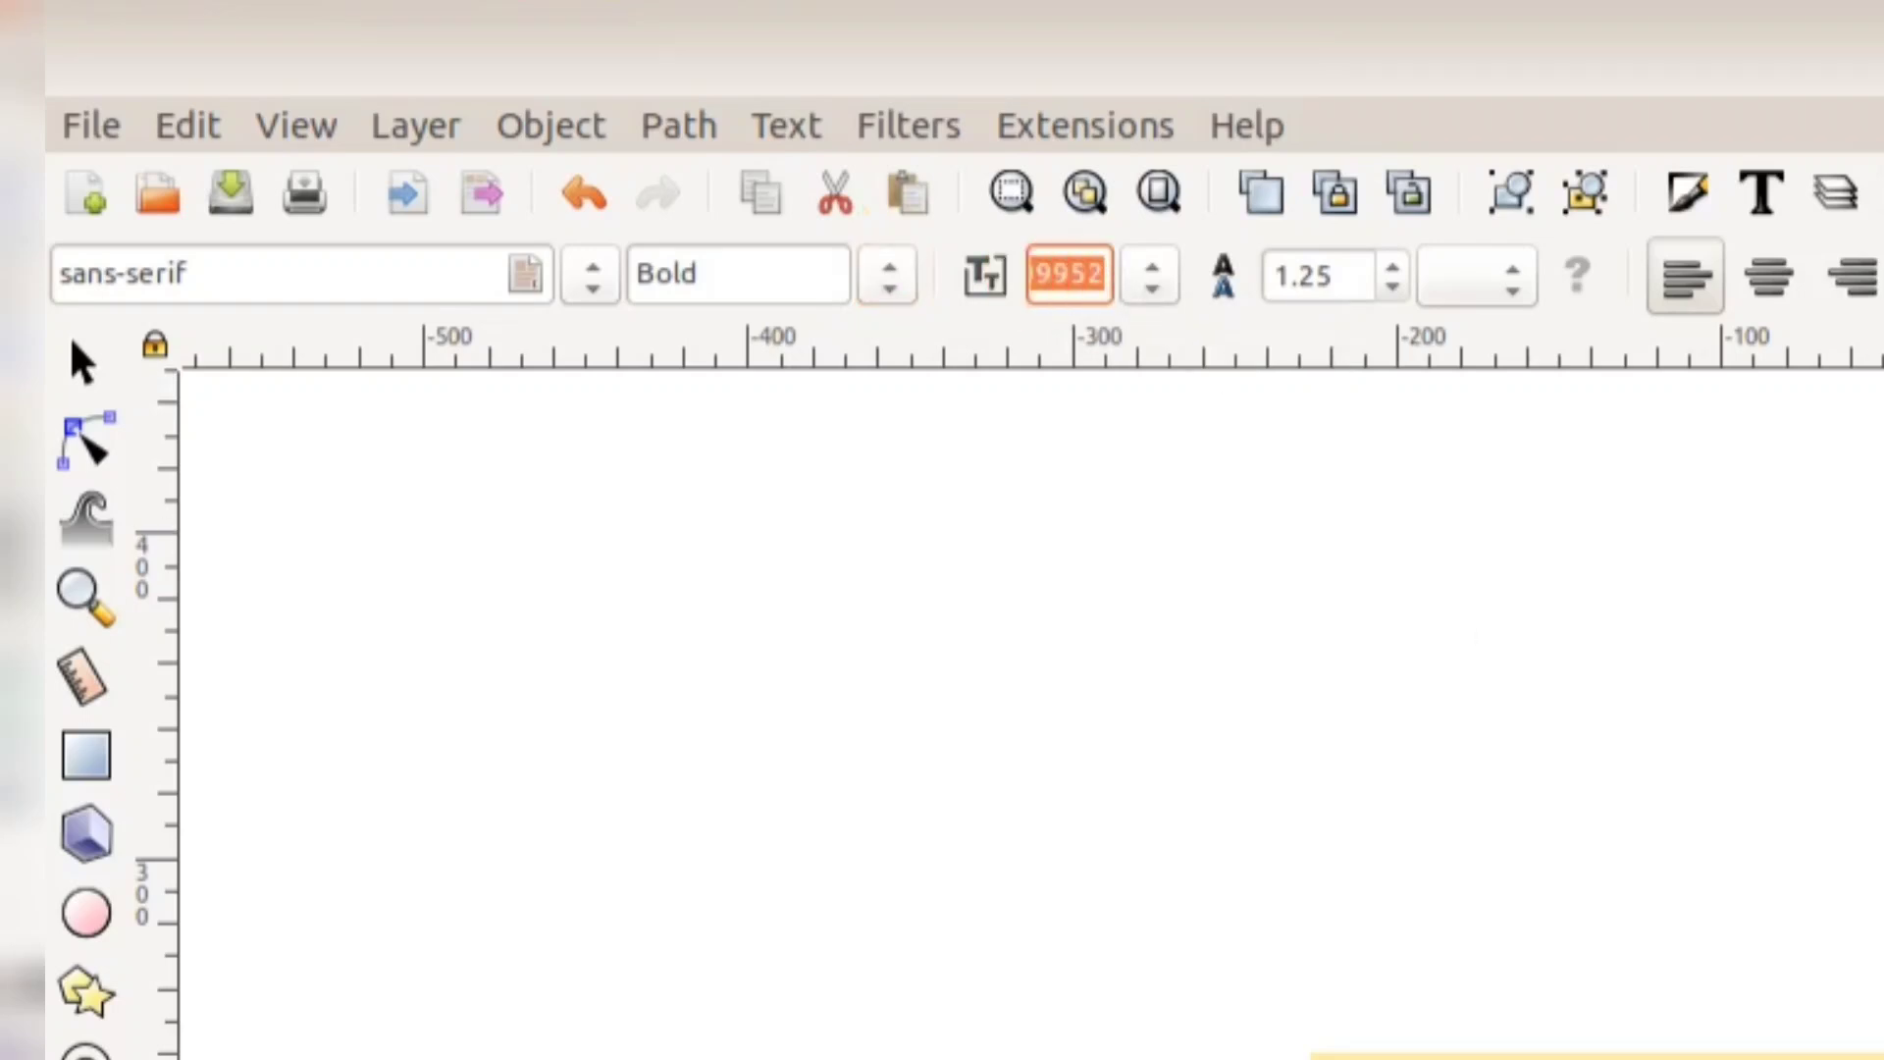
pyautogui.write('4')
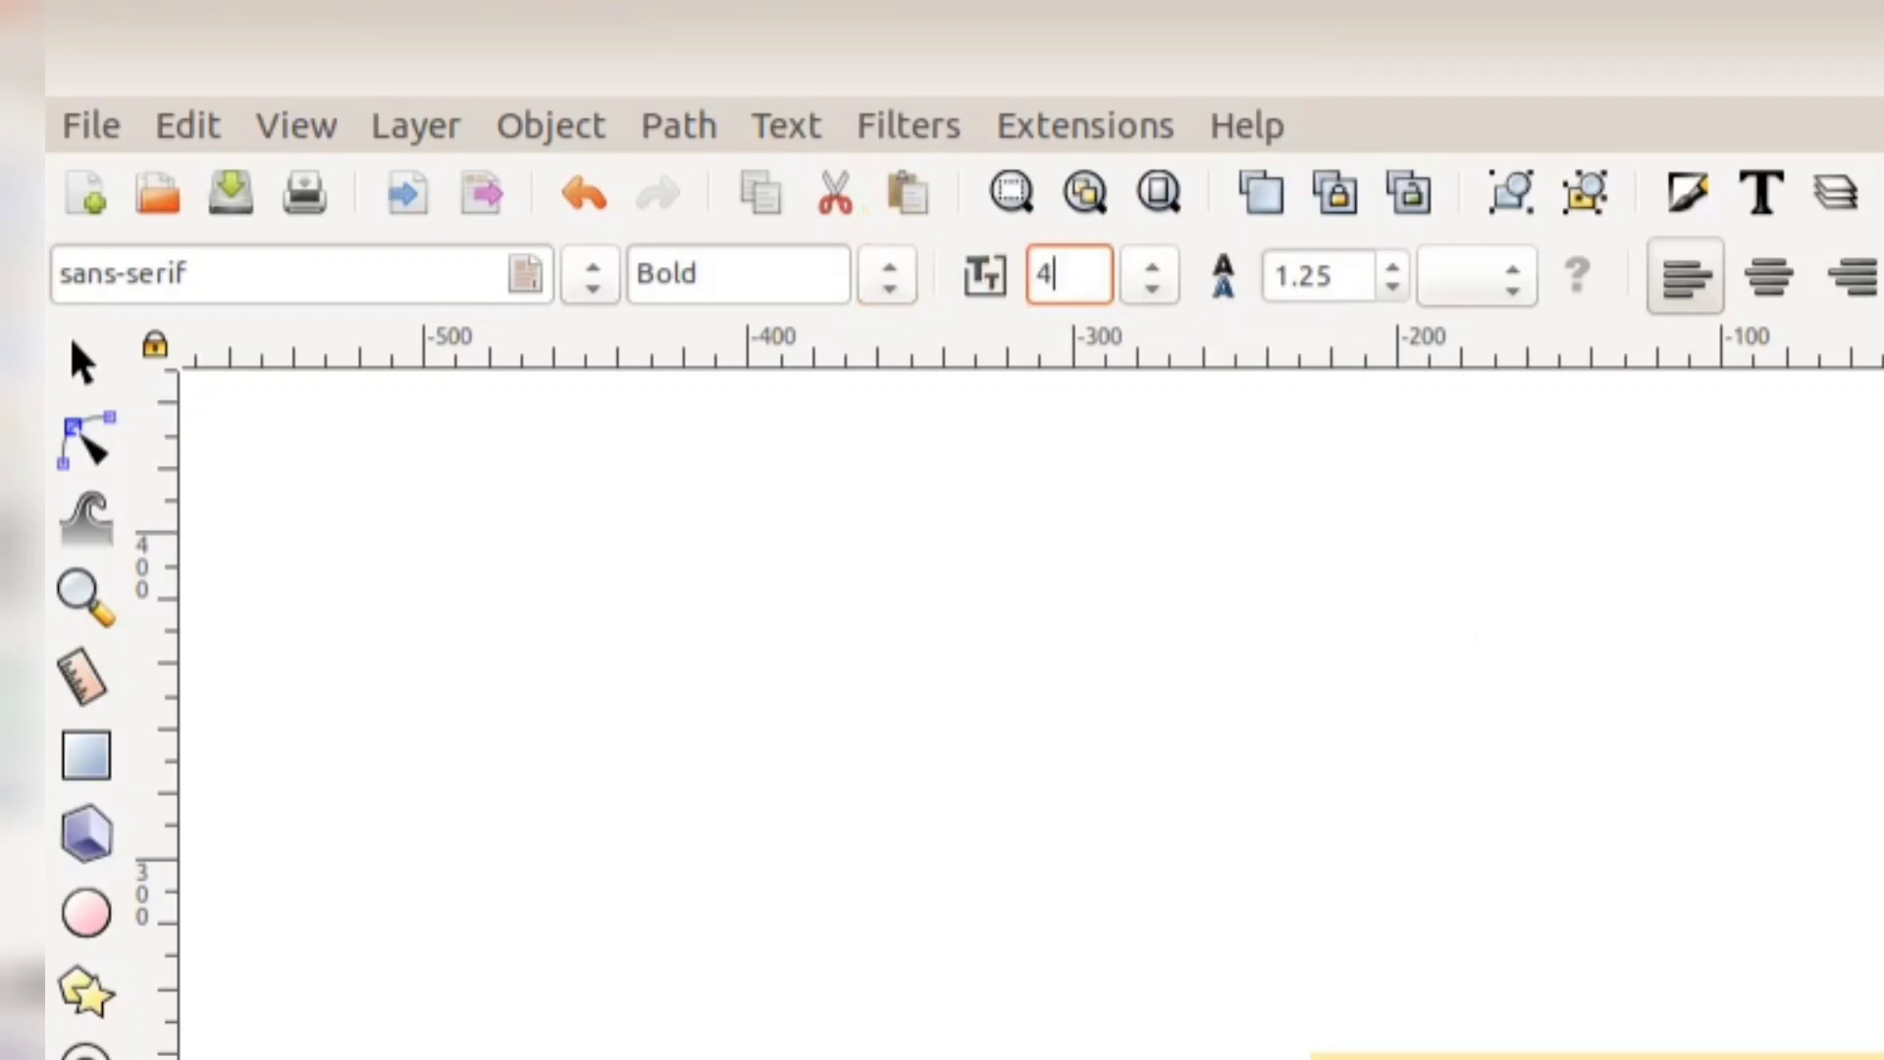
pyautogui.press('BackSpace')
pyautogui.write('50')
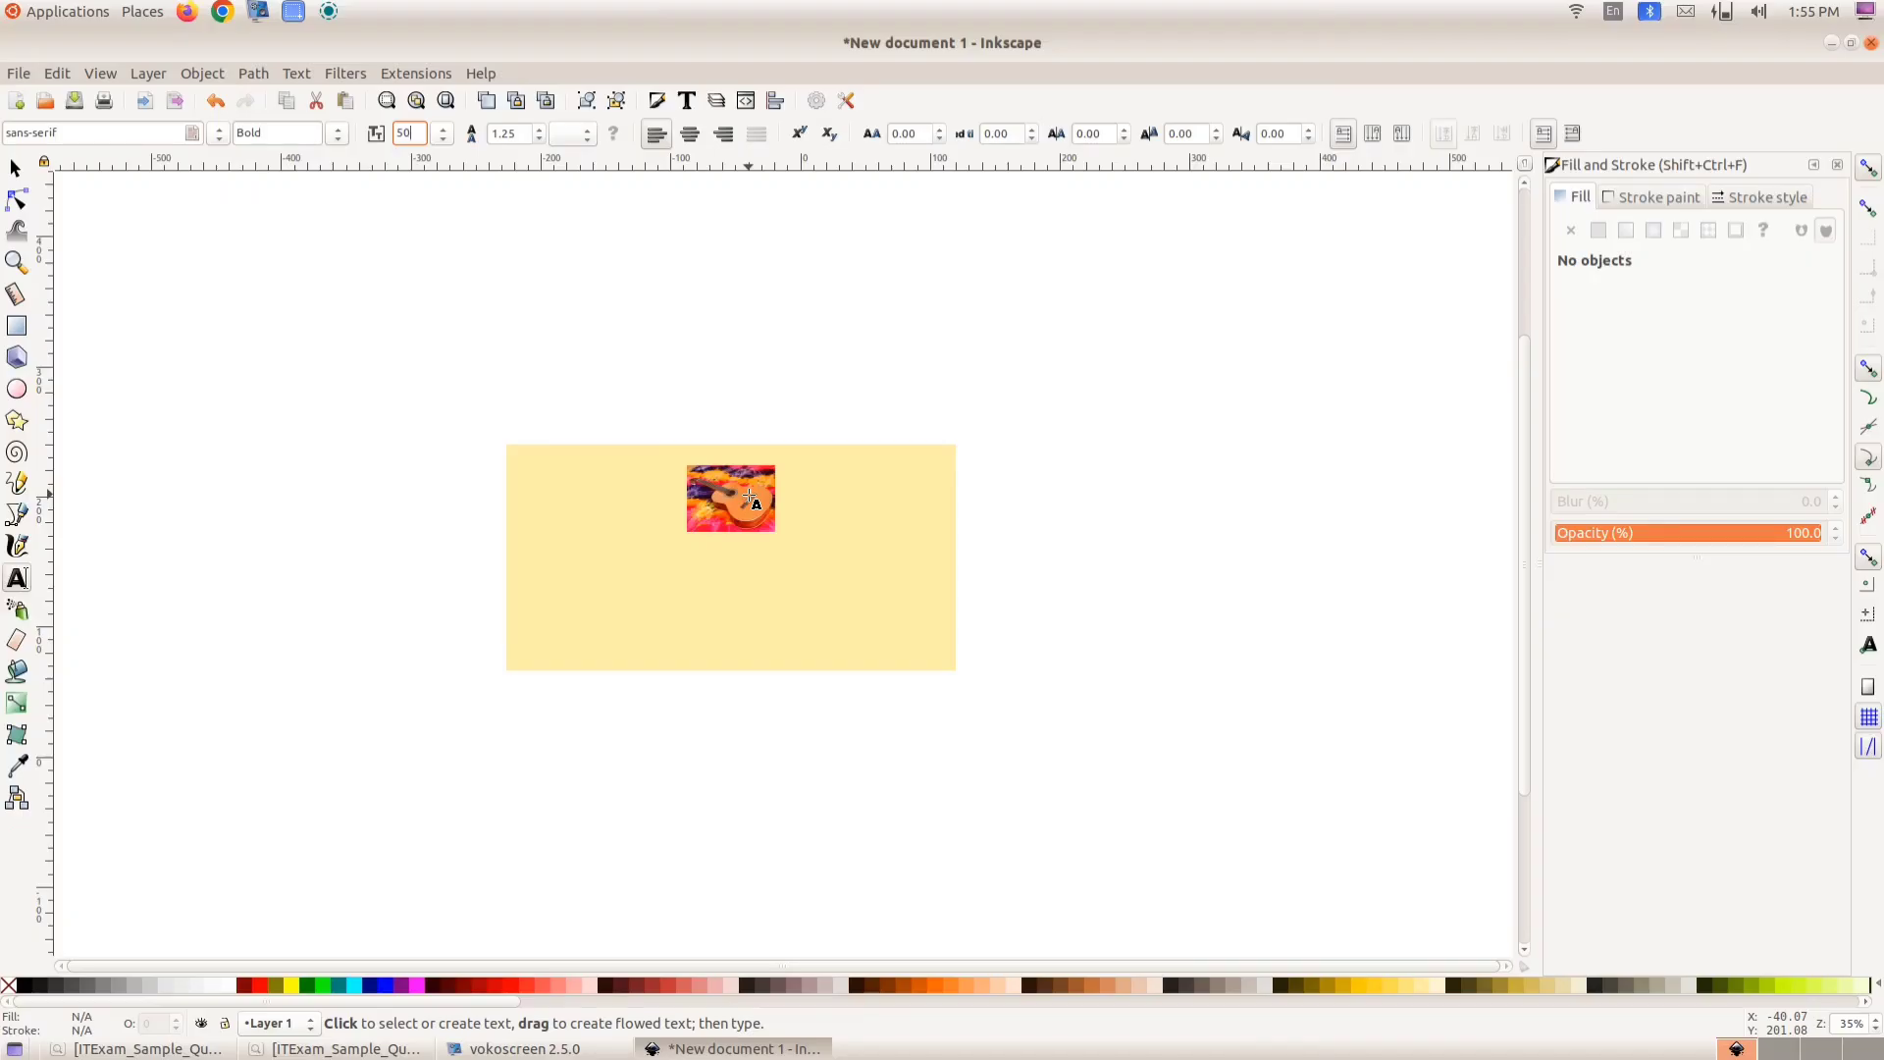
pyautogui.press('Return')
# - Type SCHOOL ANNIVERSARY with 2025 on a second line below the guitar image in the yellow rectangle
pyautogui.click(563, 564)
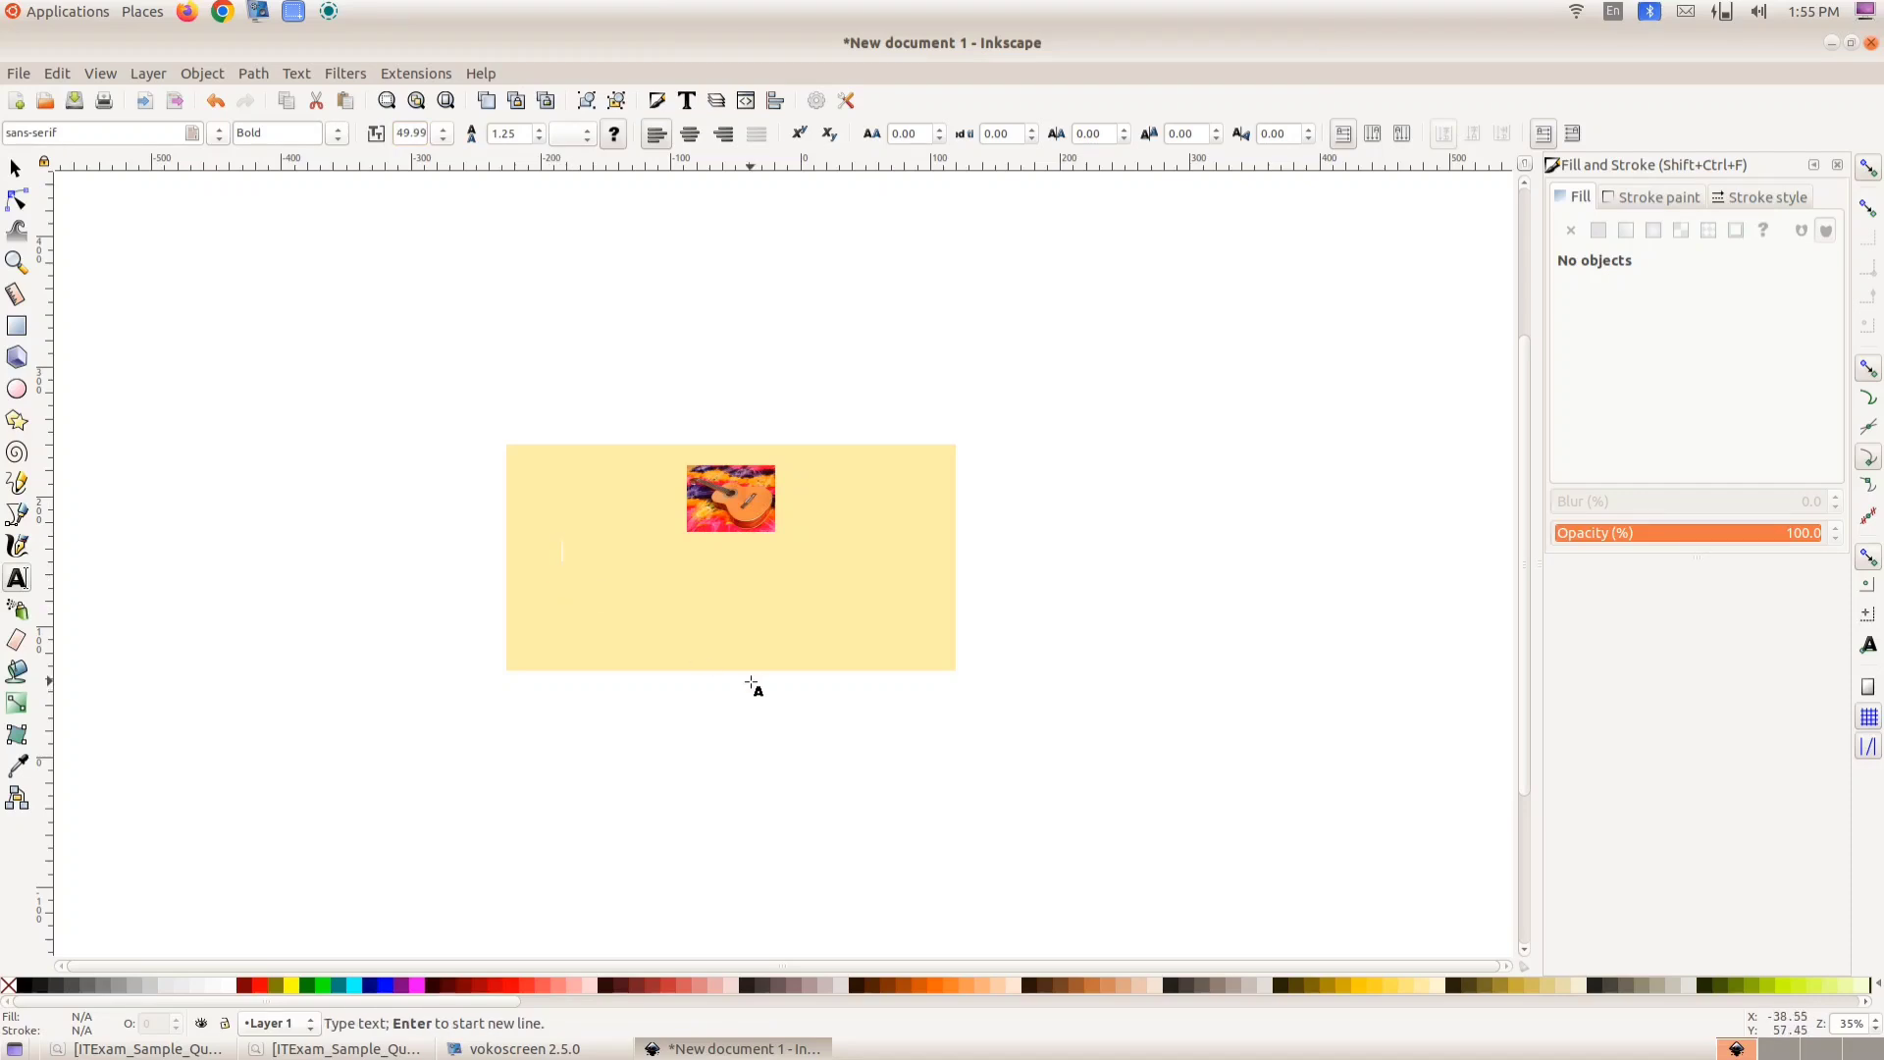
pyautogui.write('SCH')
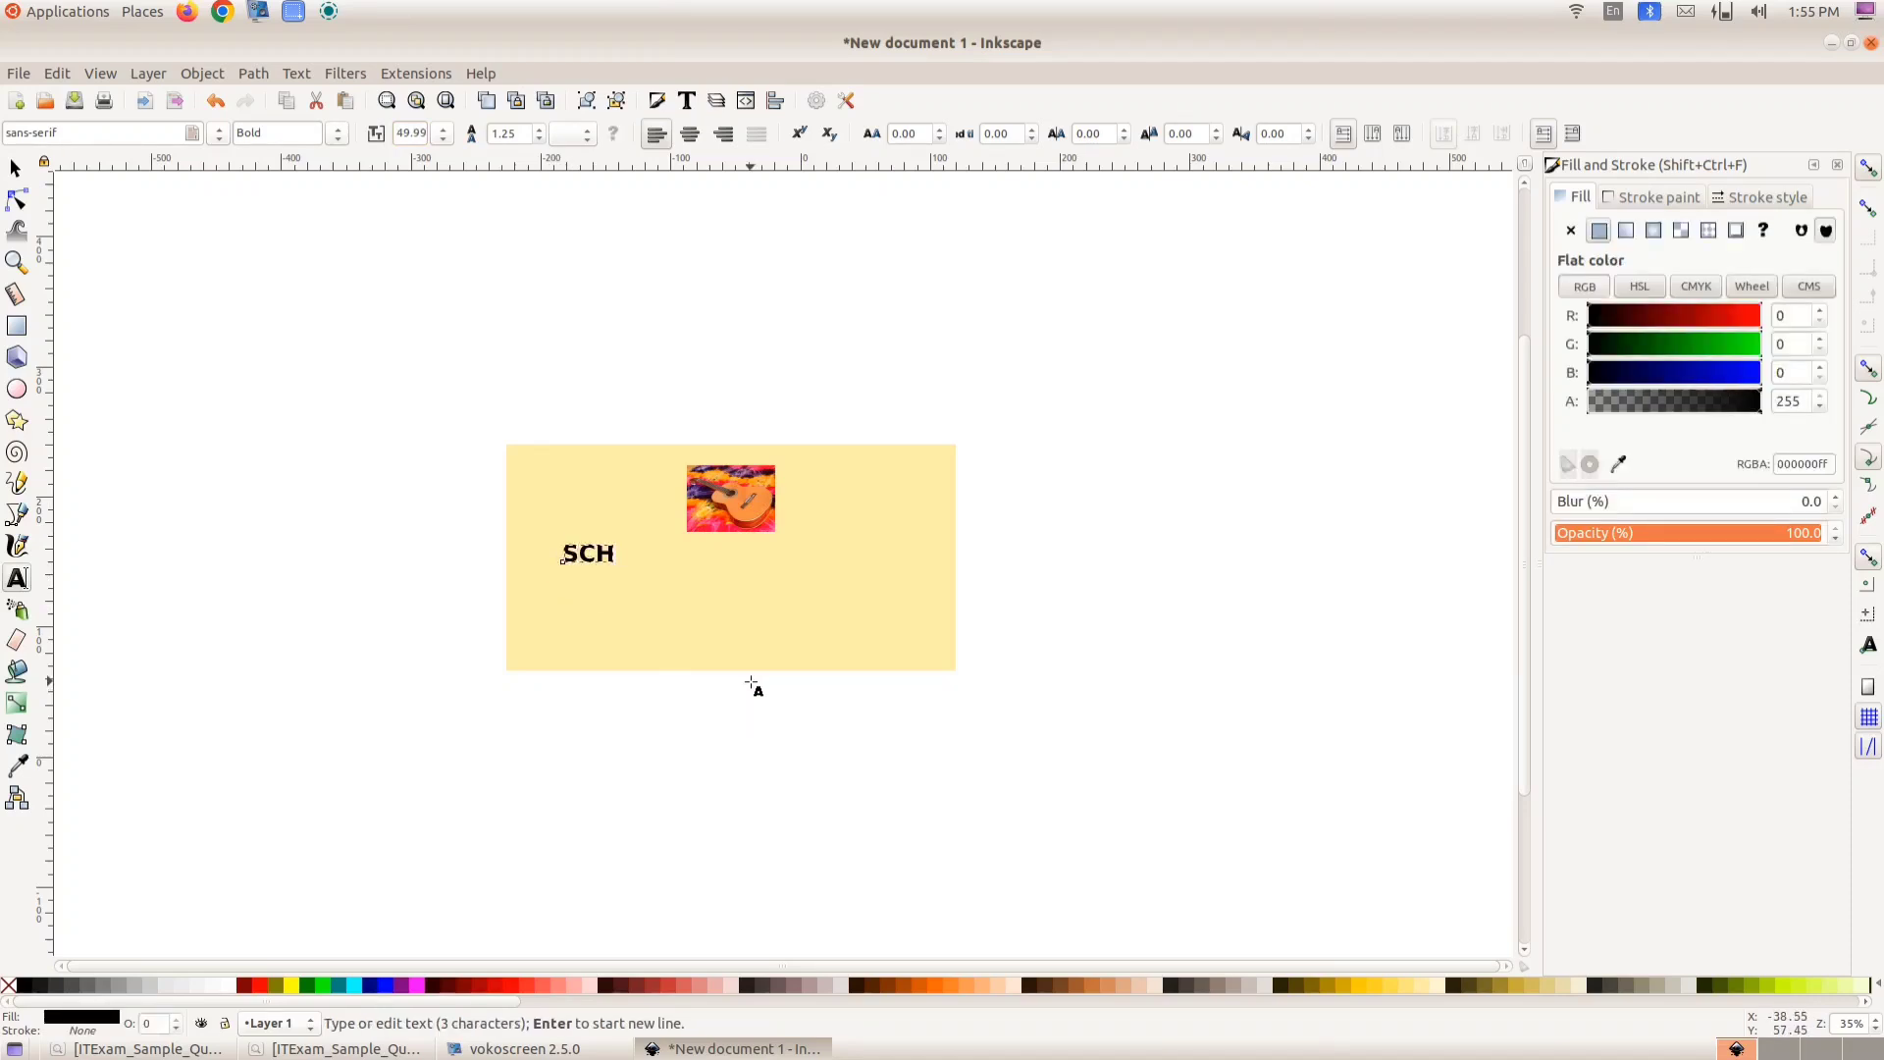
pyautogui.write('OOL ANN')
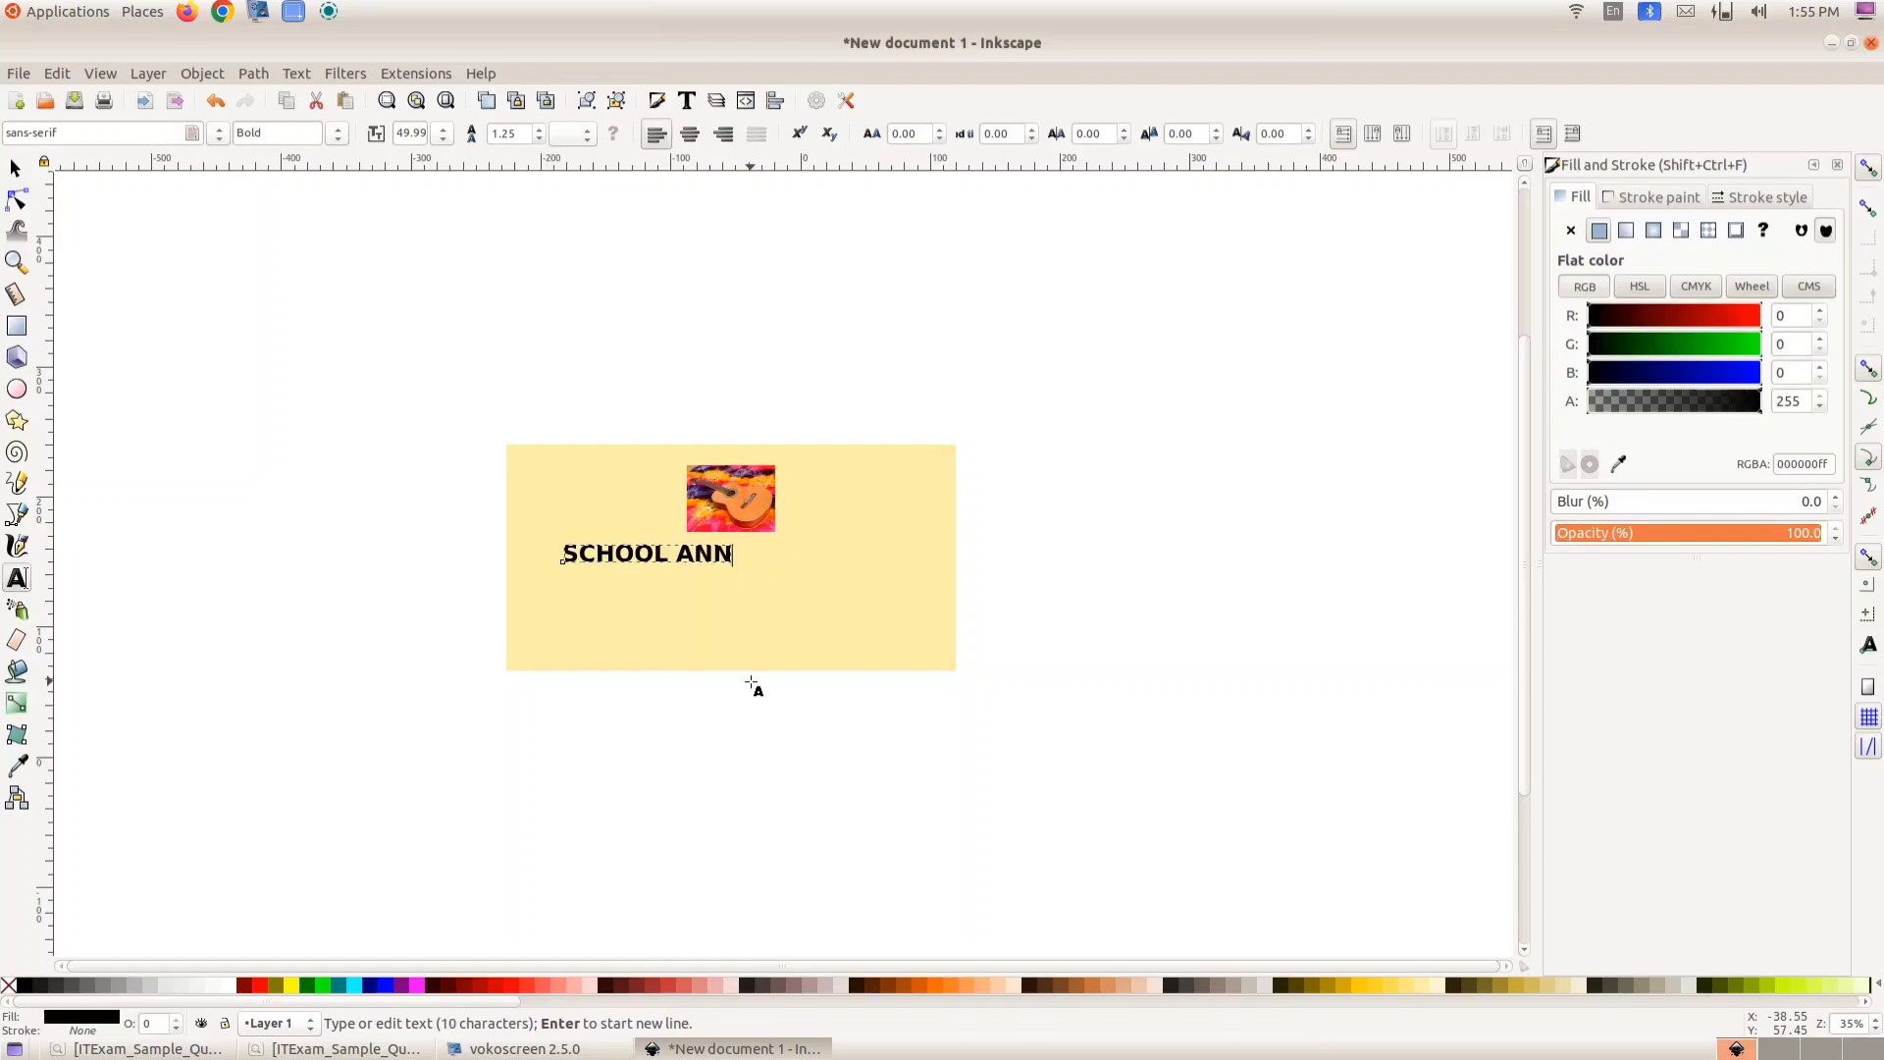
pyautogui.write('IVERSARY')
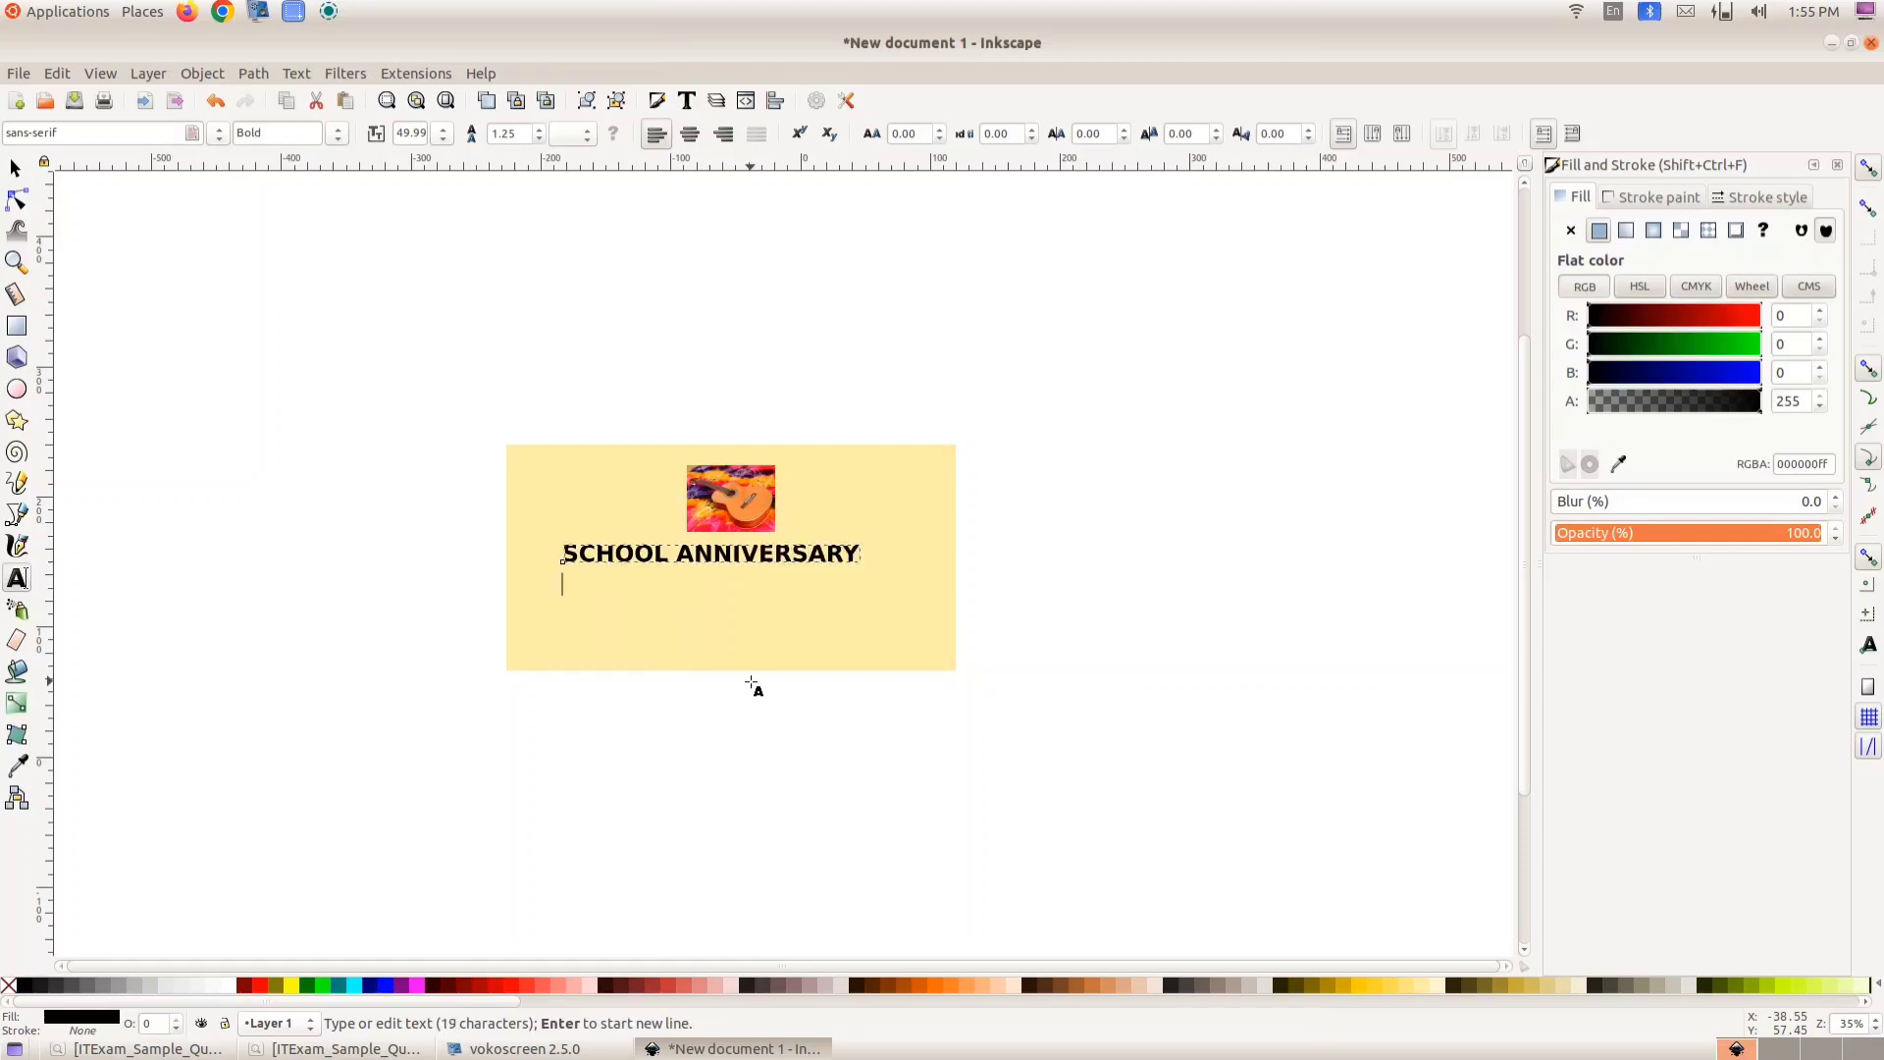
pyautogui.write(' 2025')
# - Select all of the badge text and centre-align it
pyautogui.click(625, 581)
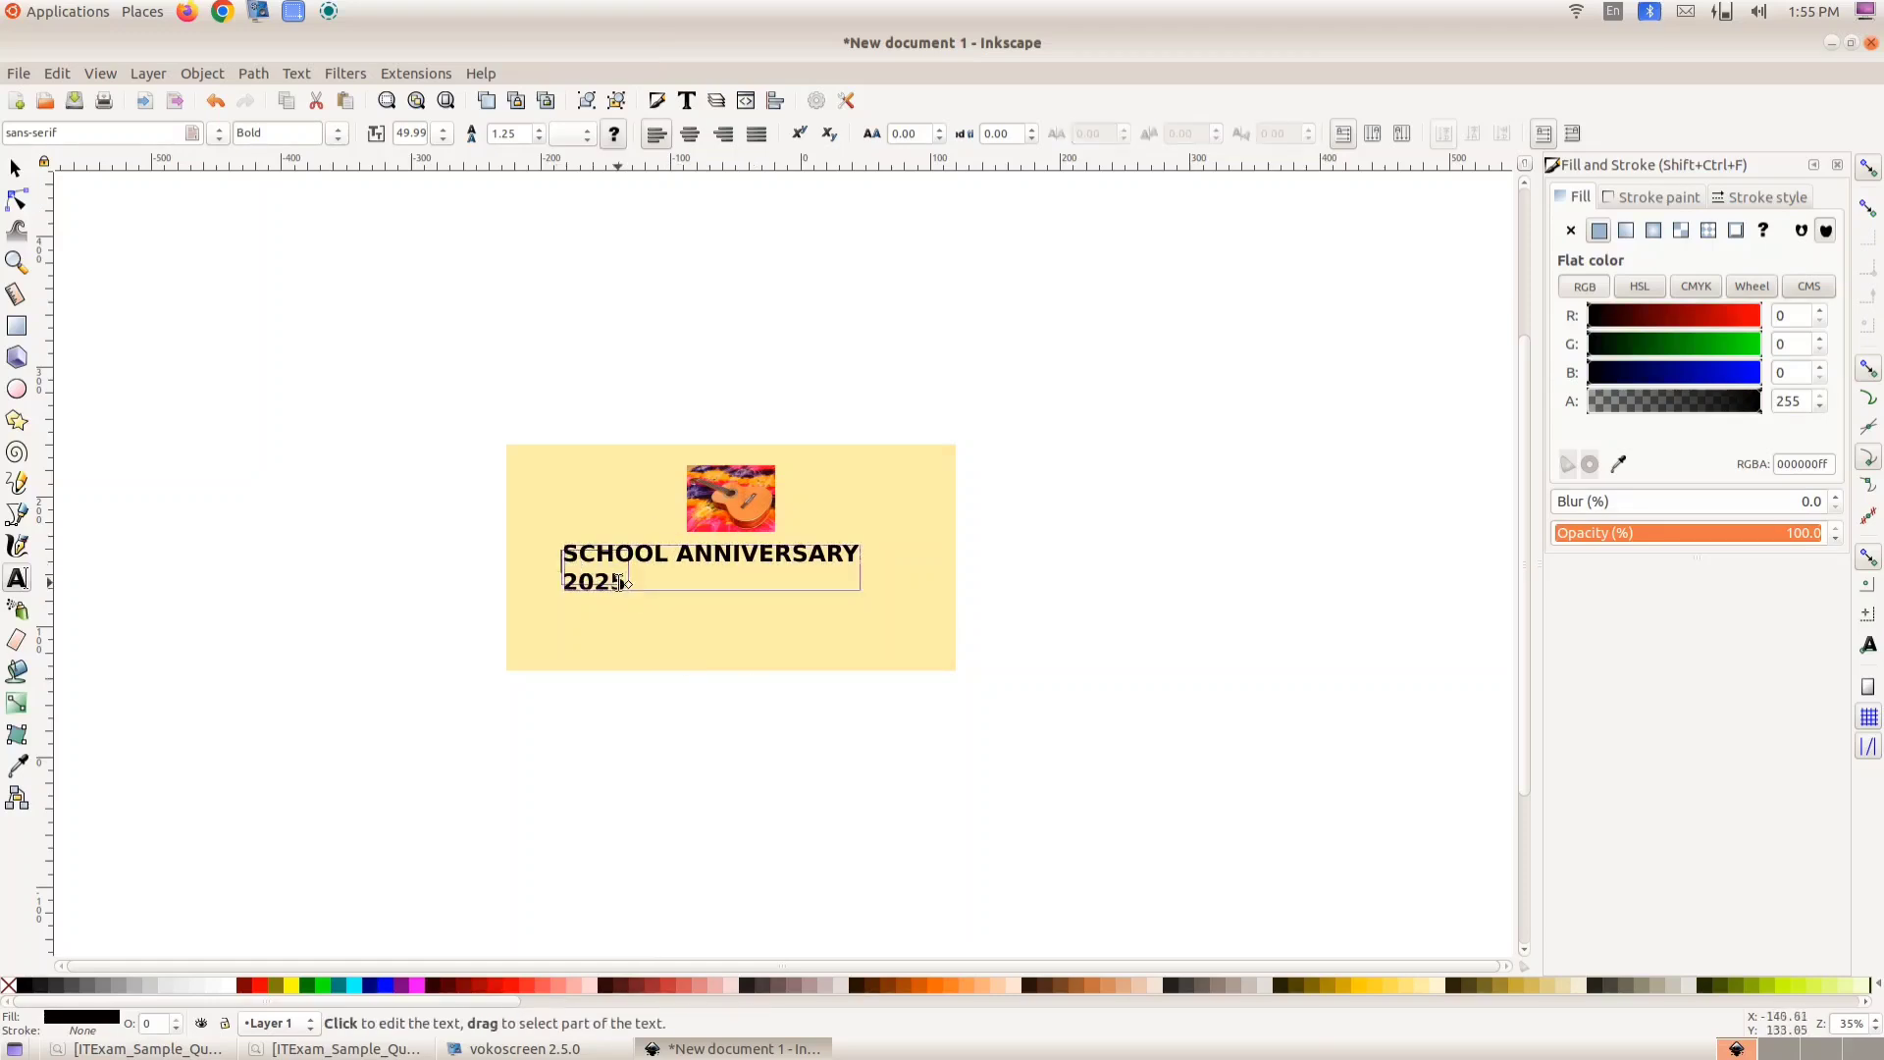
pyautogui.click(624, 579)
pyautogui.click(624, 579)
pyautogui.click(624, 579)
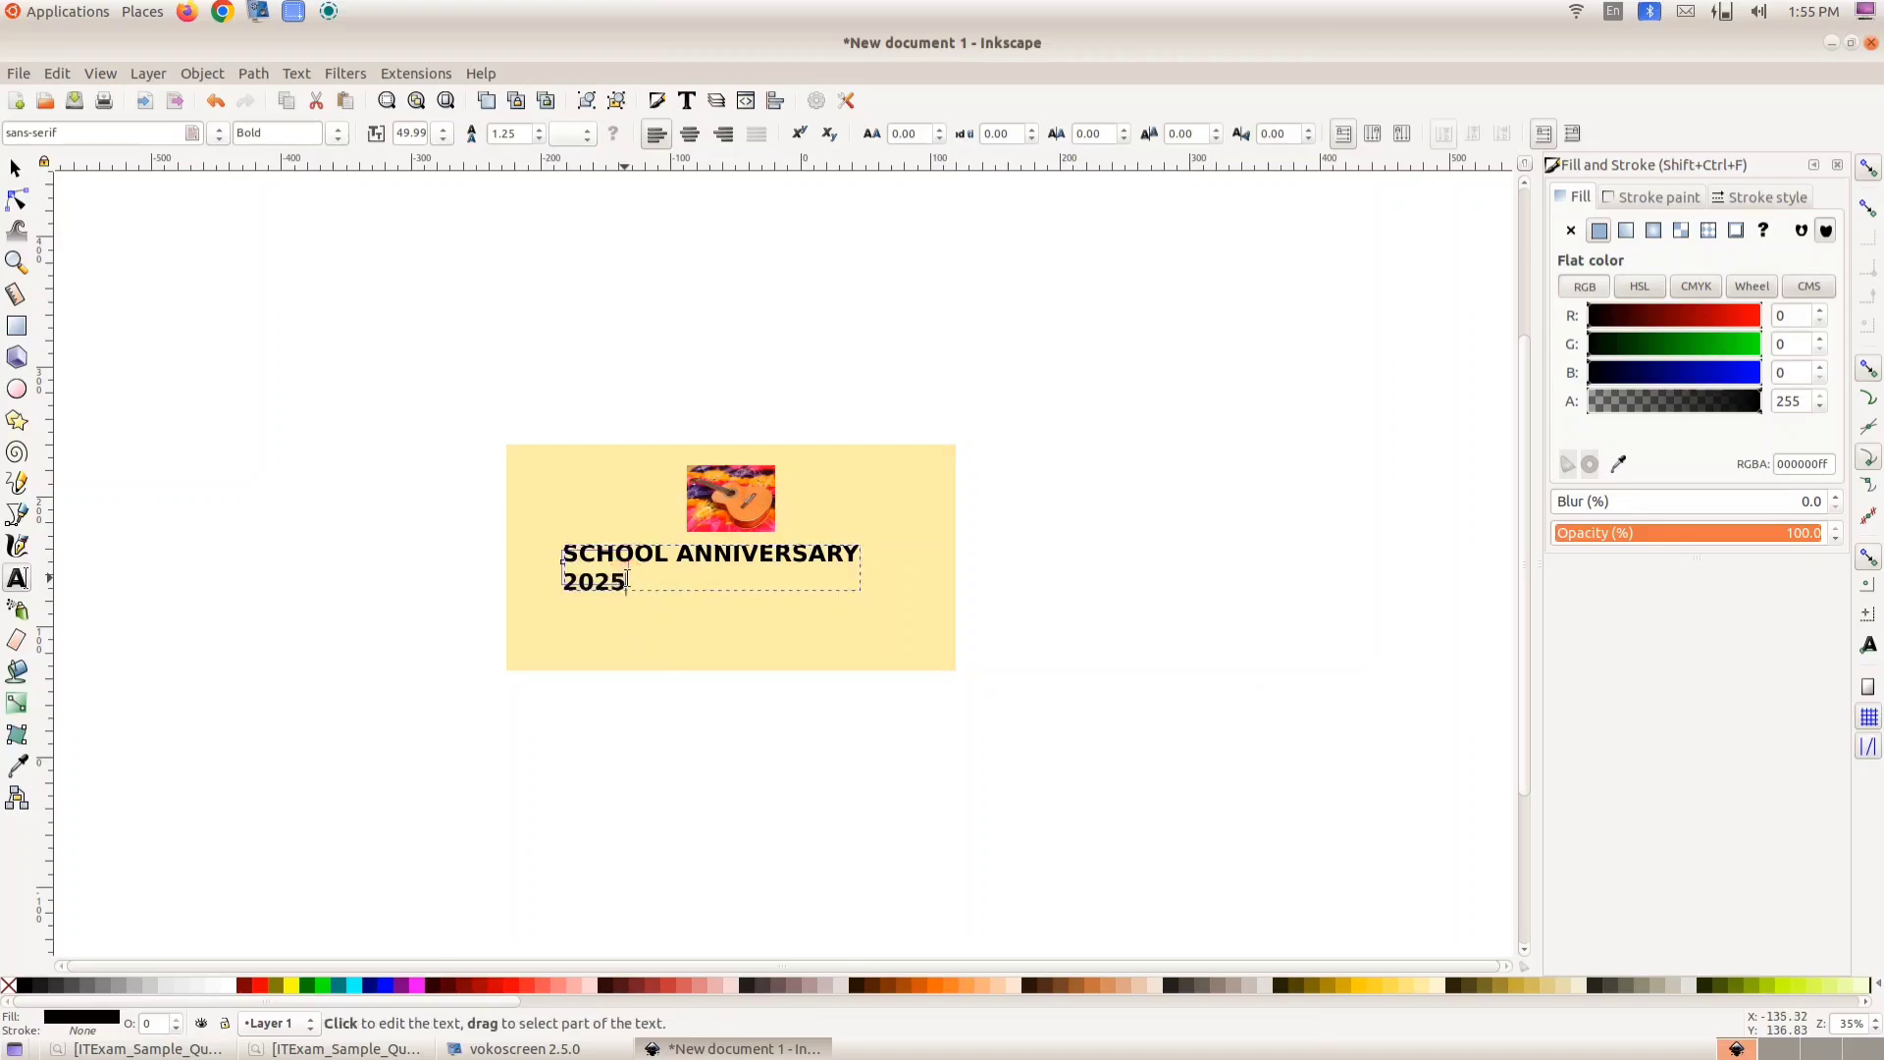
pyautogui.click(624, 579)
pyautogui.moveTo(624, 579); pyautogui.dragTo(565, 554)
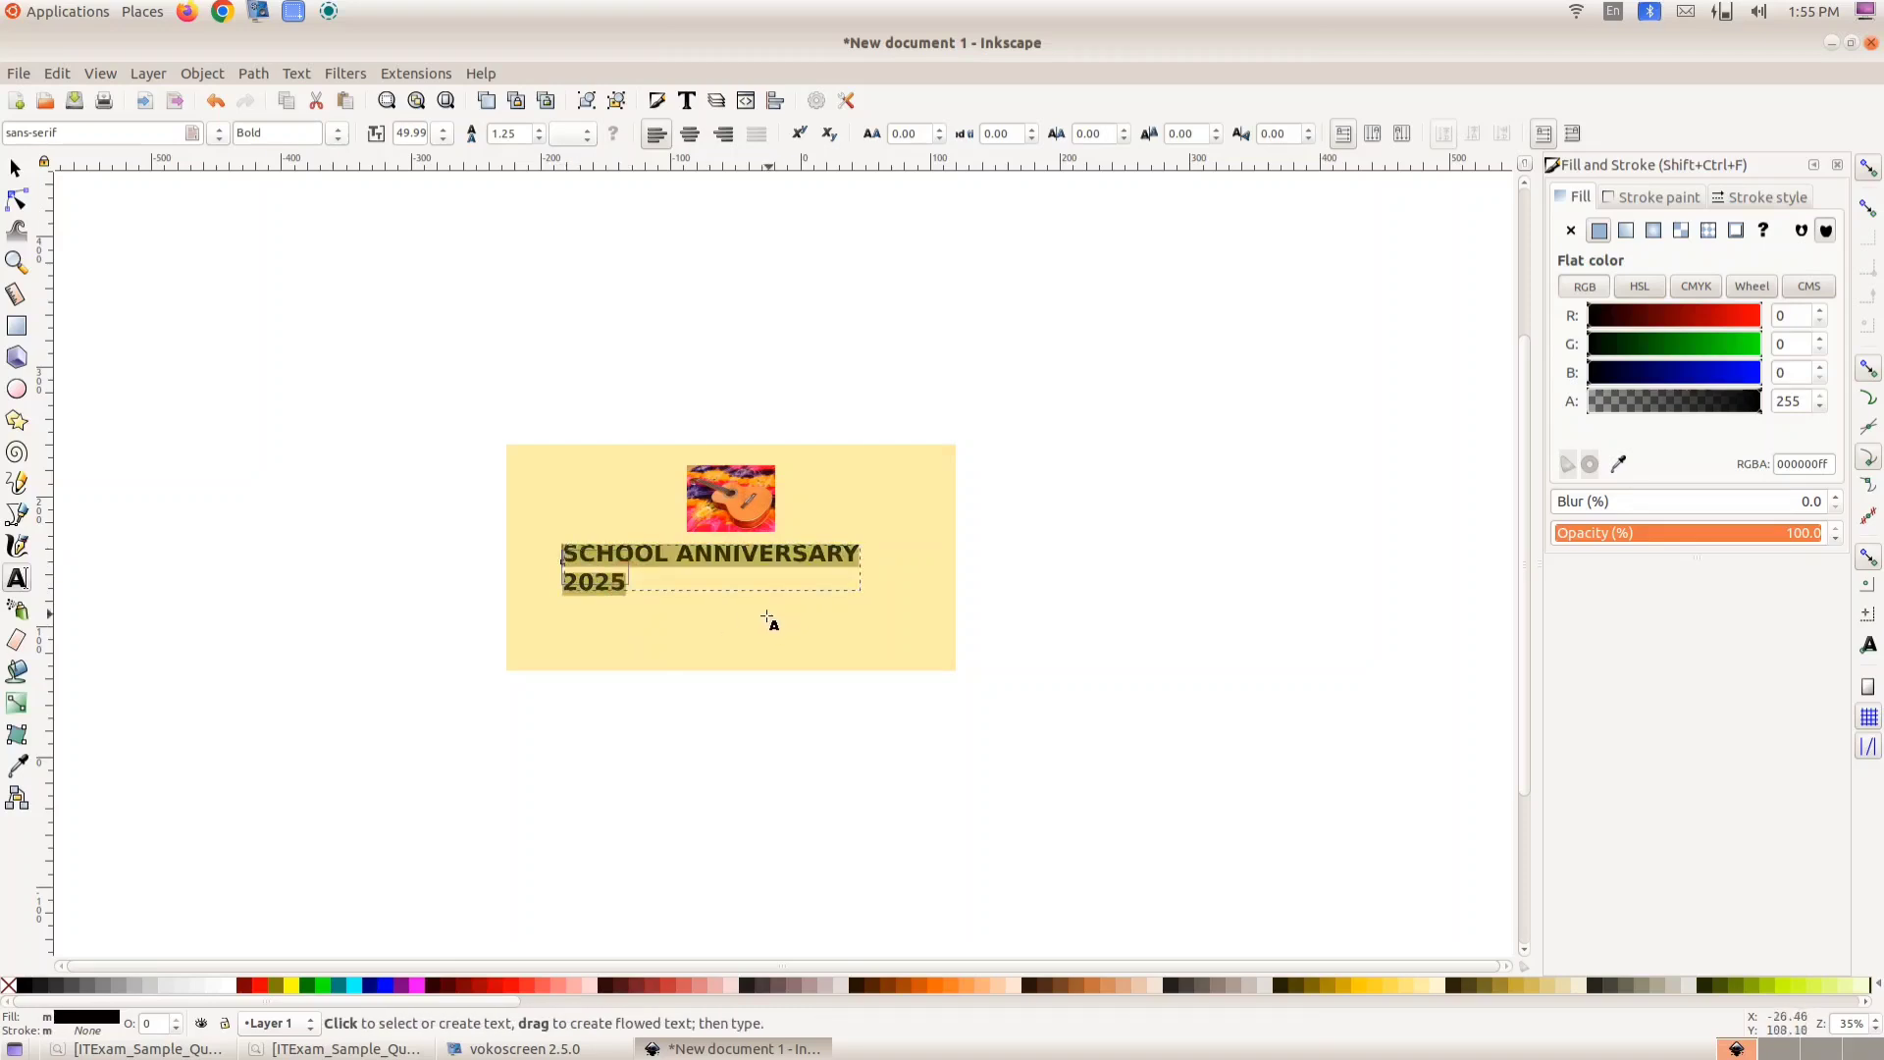
pyautogui.click(692, 134)
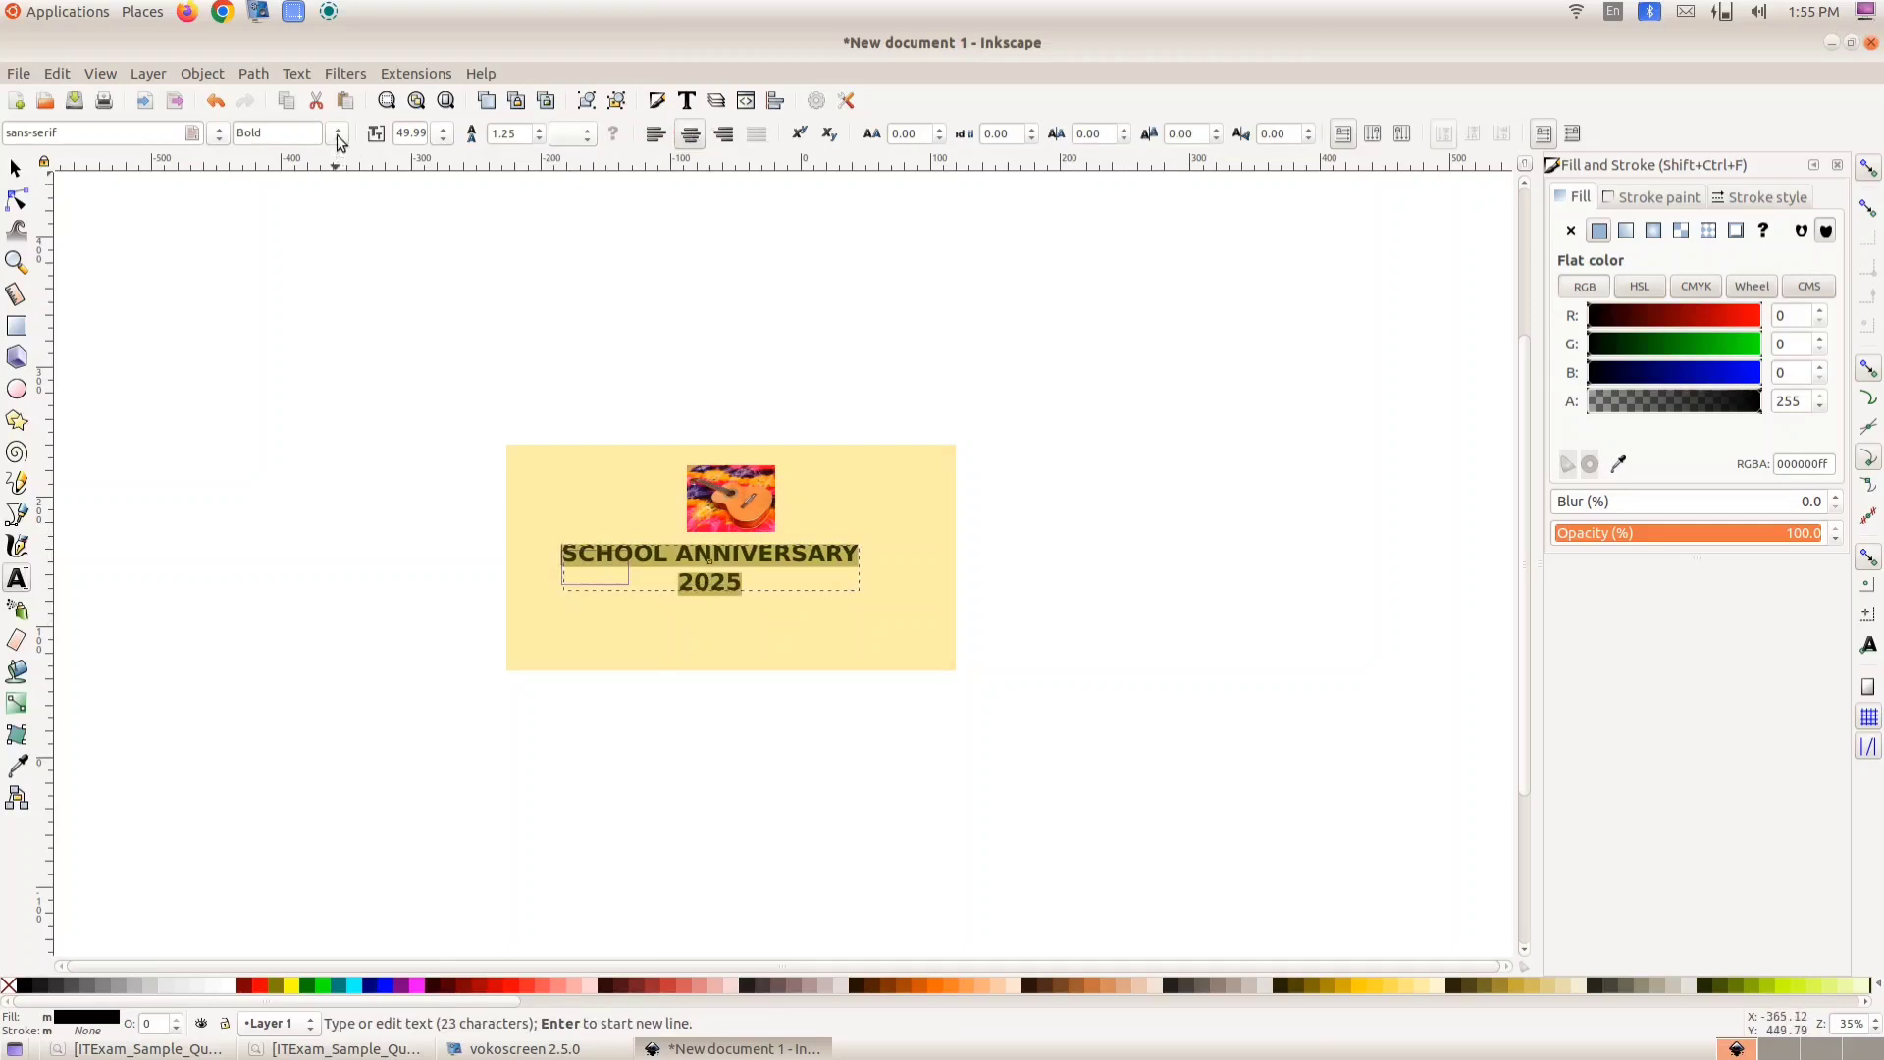
# - Set the selected text's font size to 64 and fill it with navy #000080
pyautogui.click(446, 134)
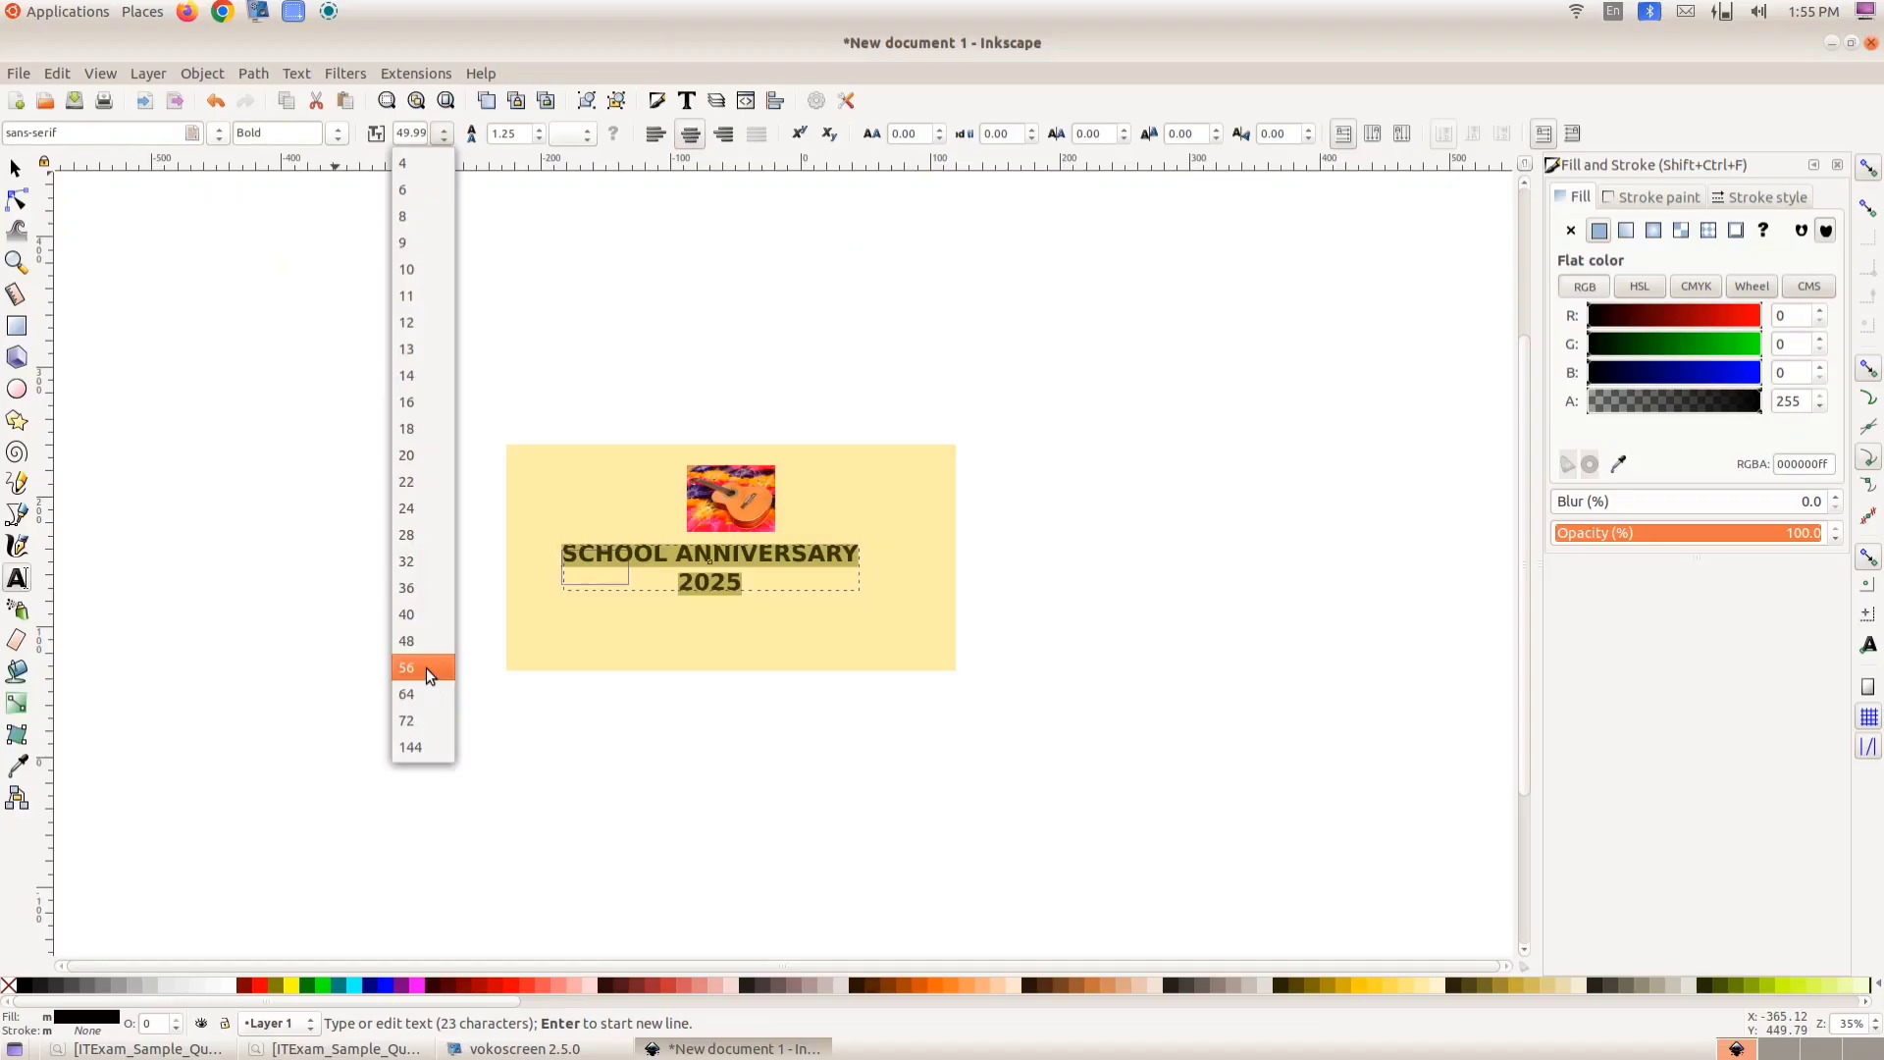
pyautogui.click(430, 669)
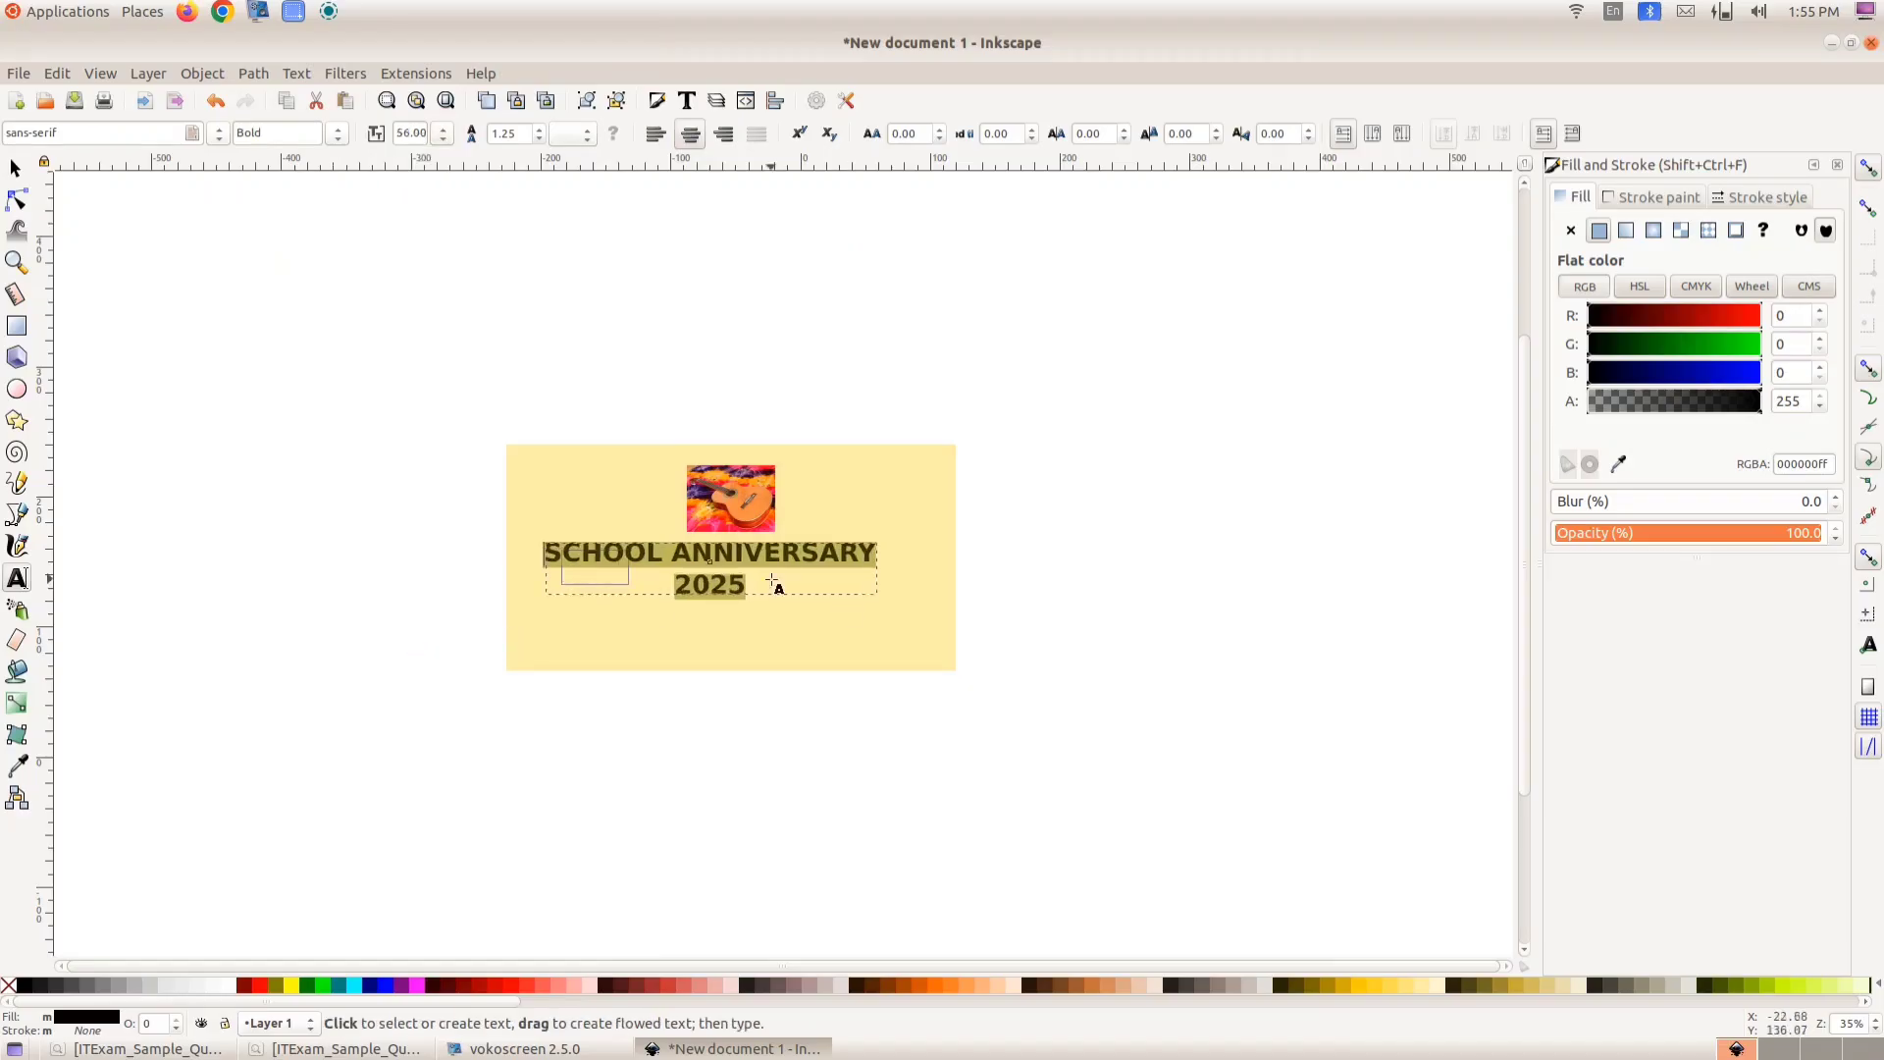
pyautogui.click(443, 135)
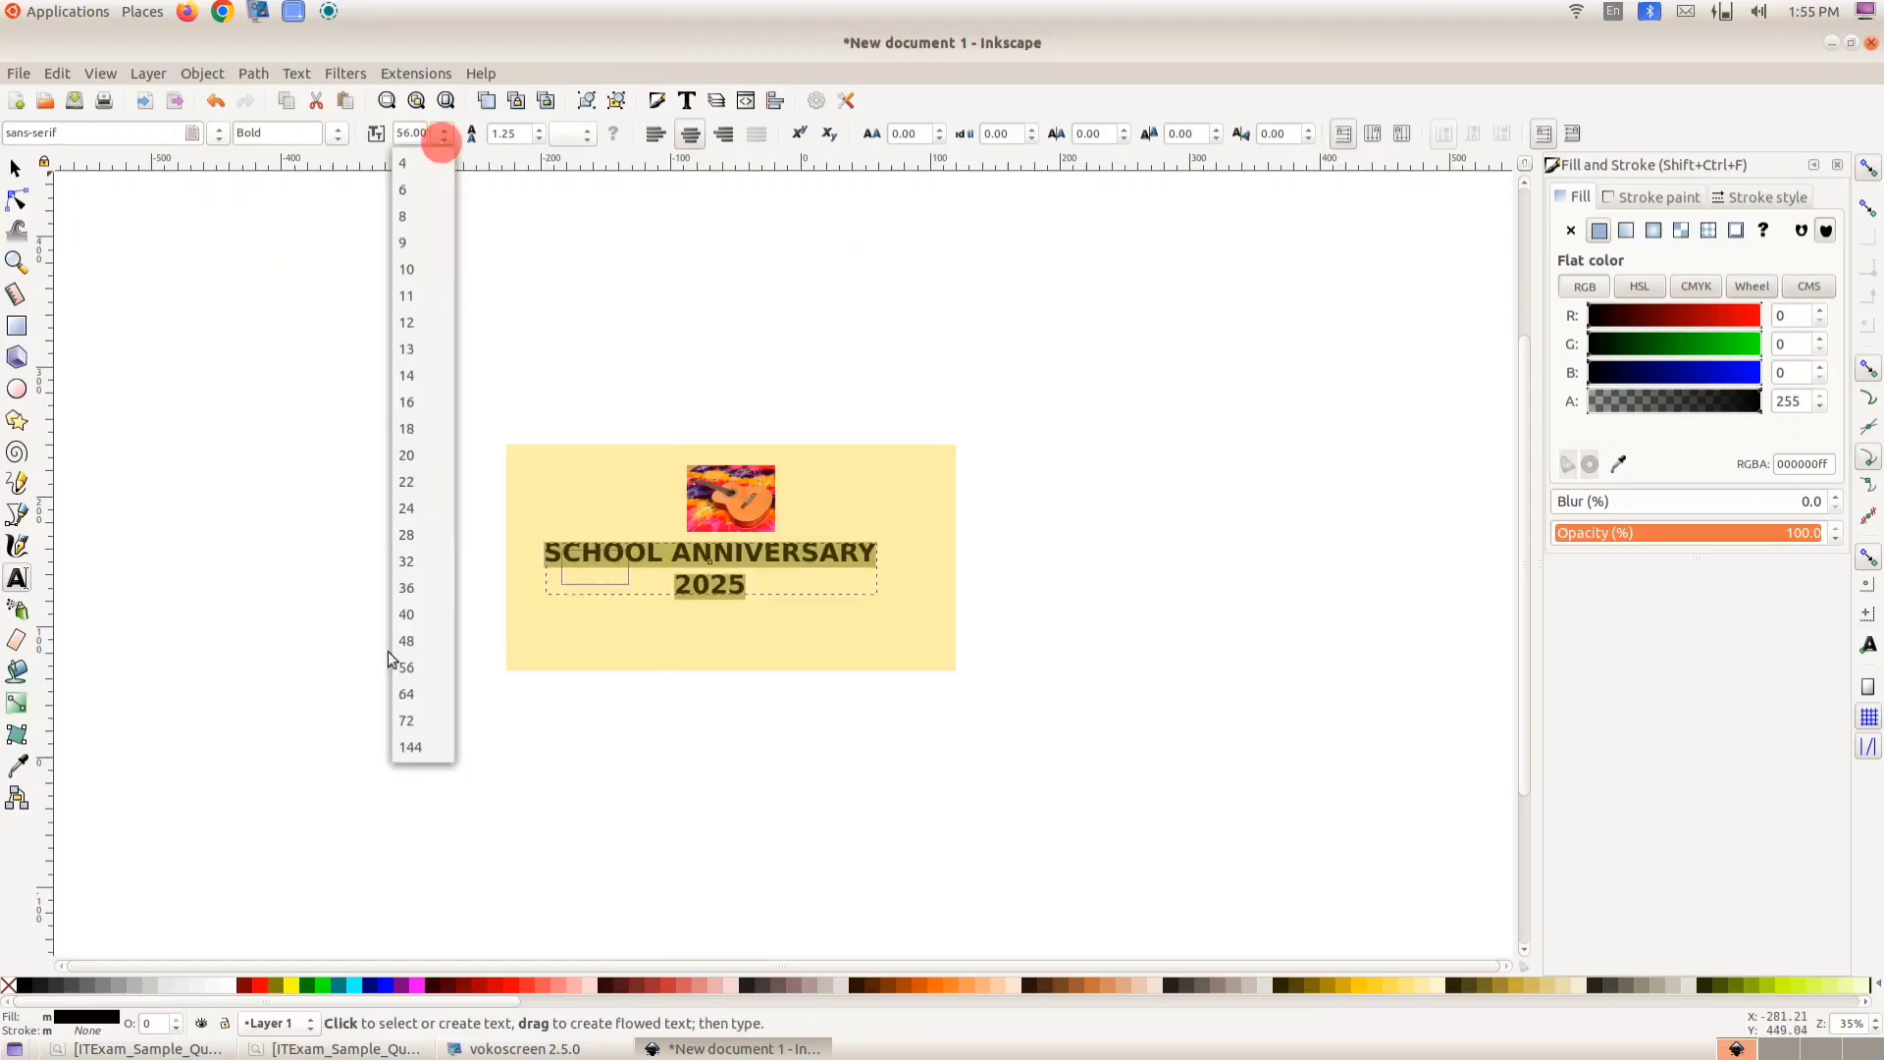
pyautogui.click(420, 691)
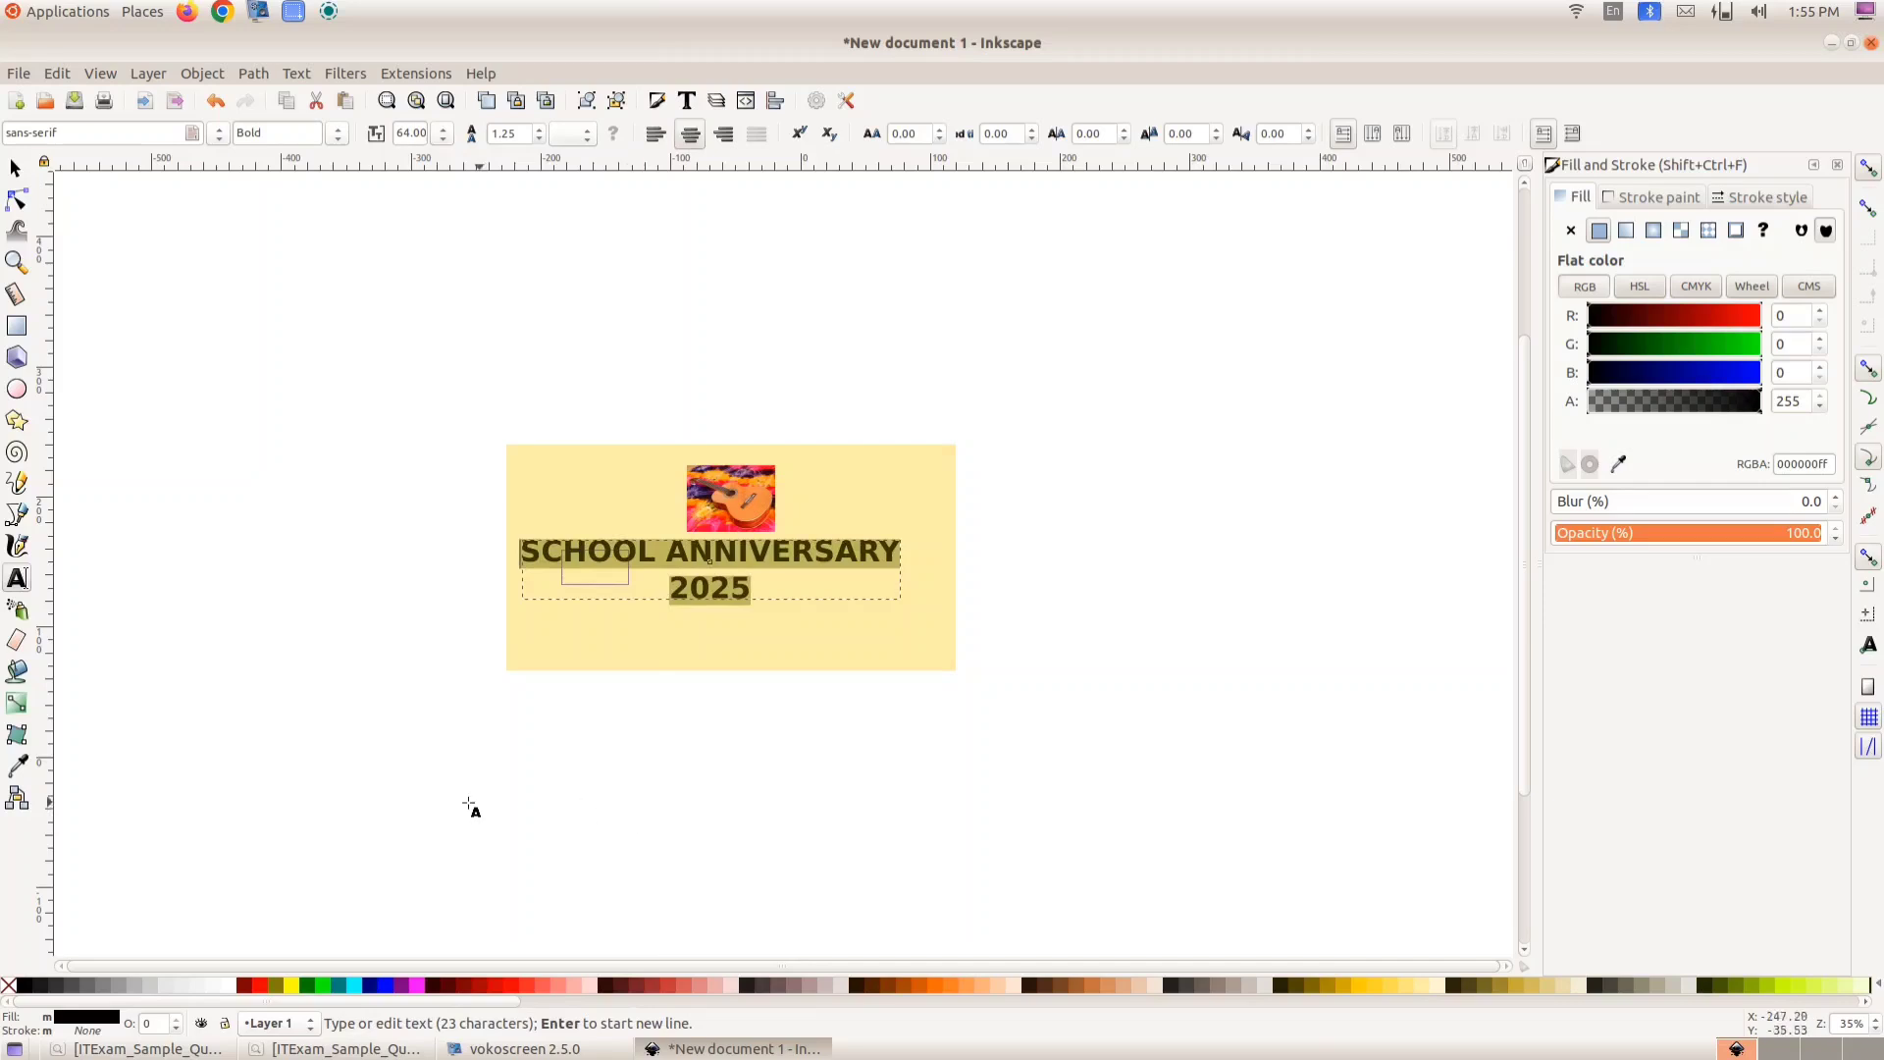
pyautogui.click(369, 986)
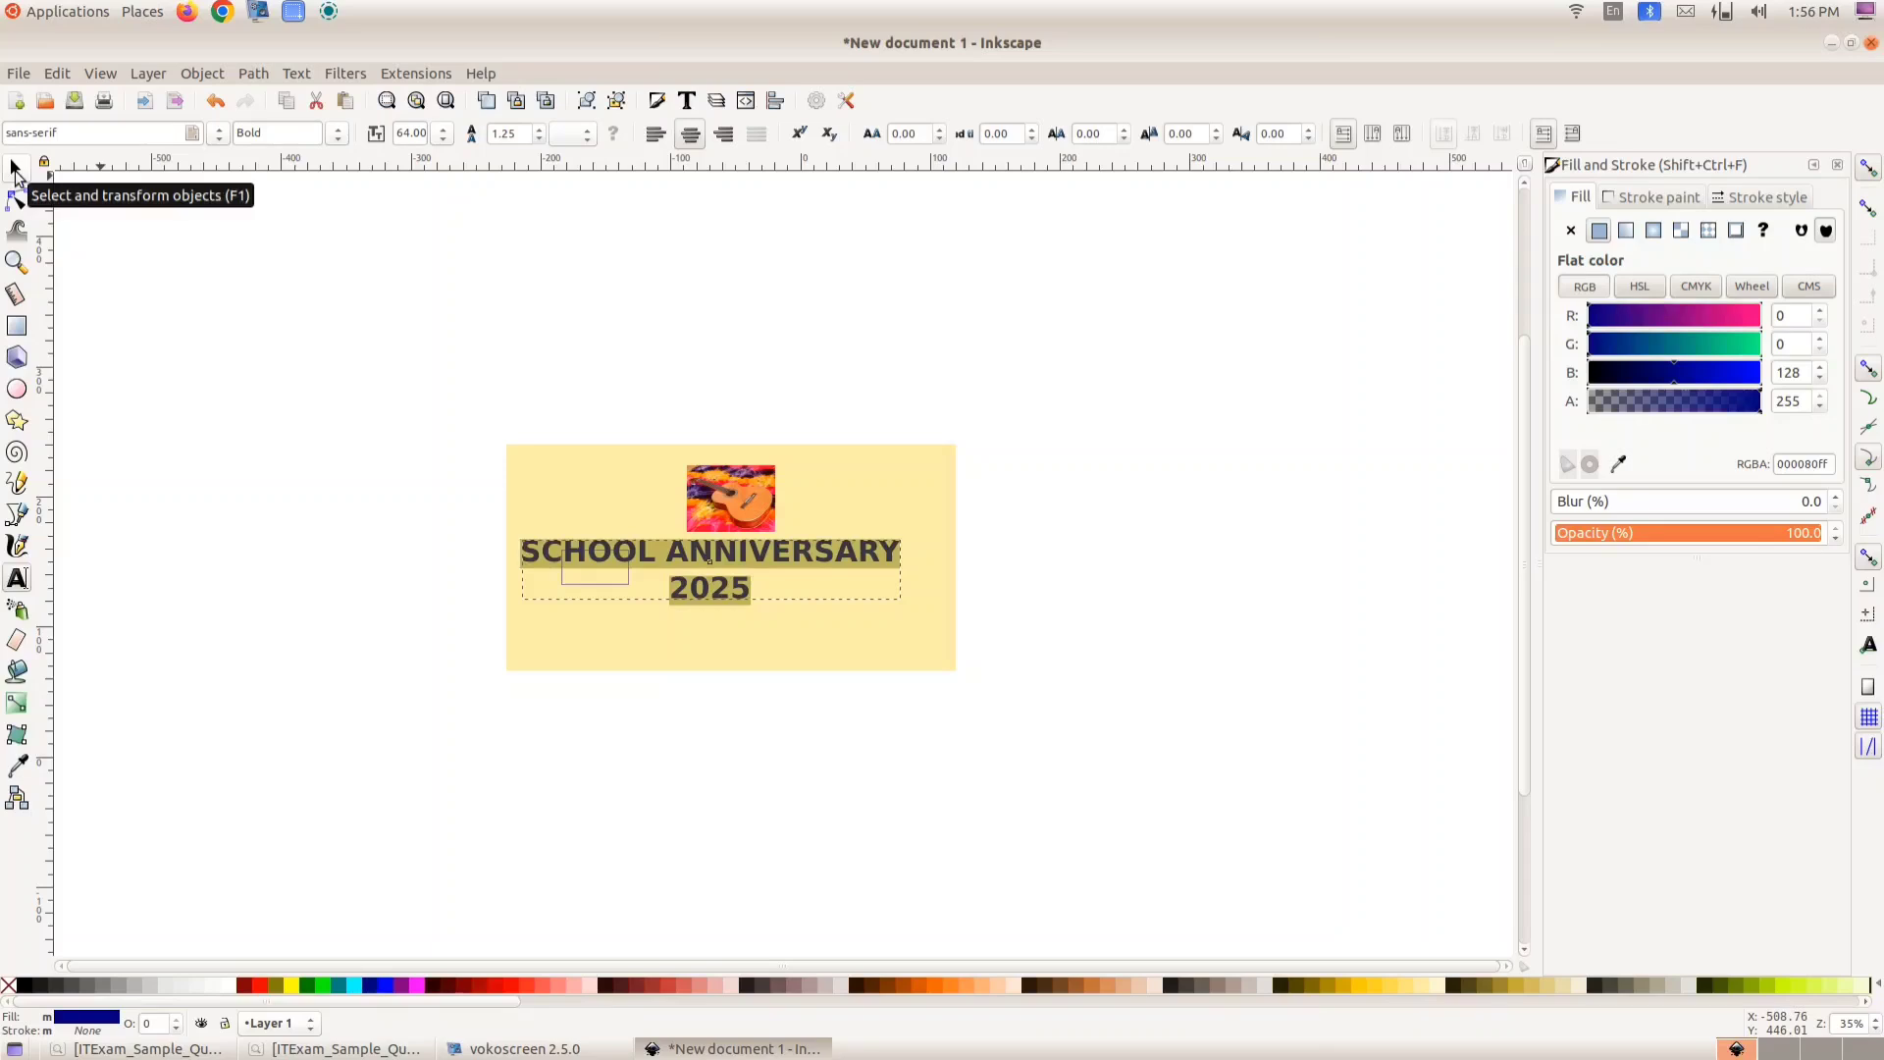
# - Move the text under the guitar image and stretch it slightly wider, to about 306 mm
pyautogui.click(14, 172)
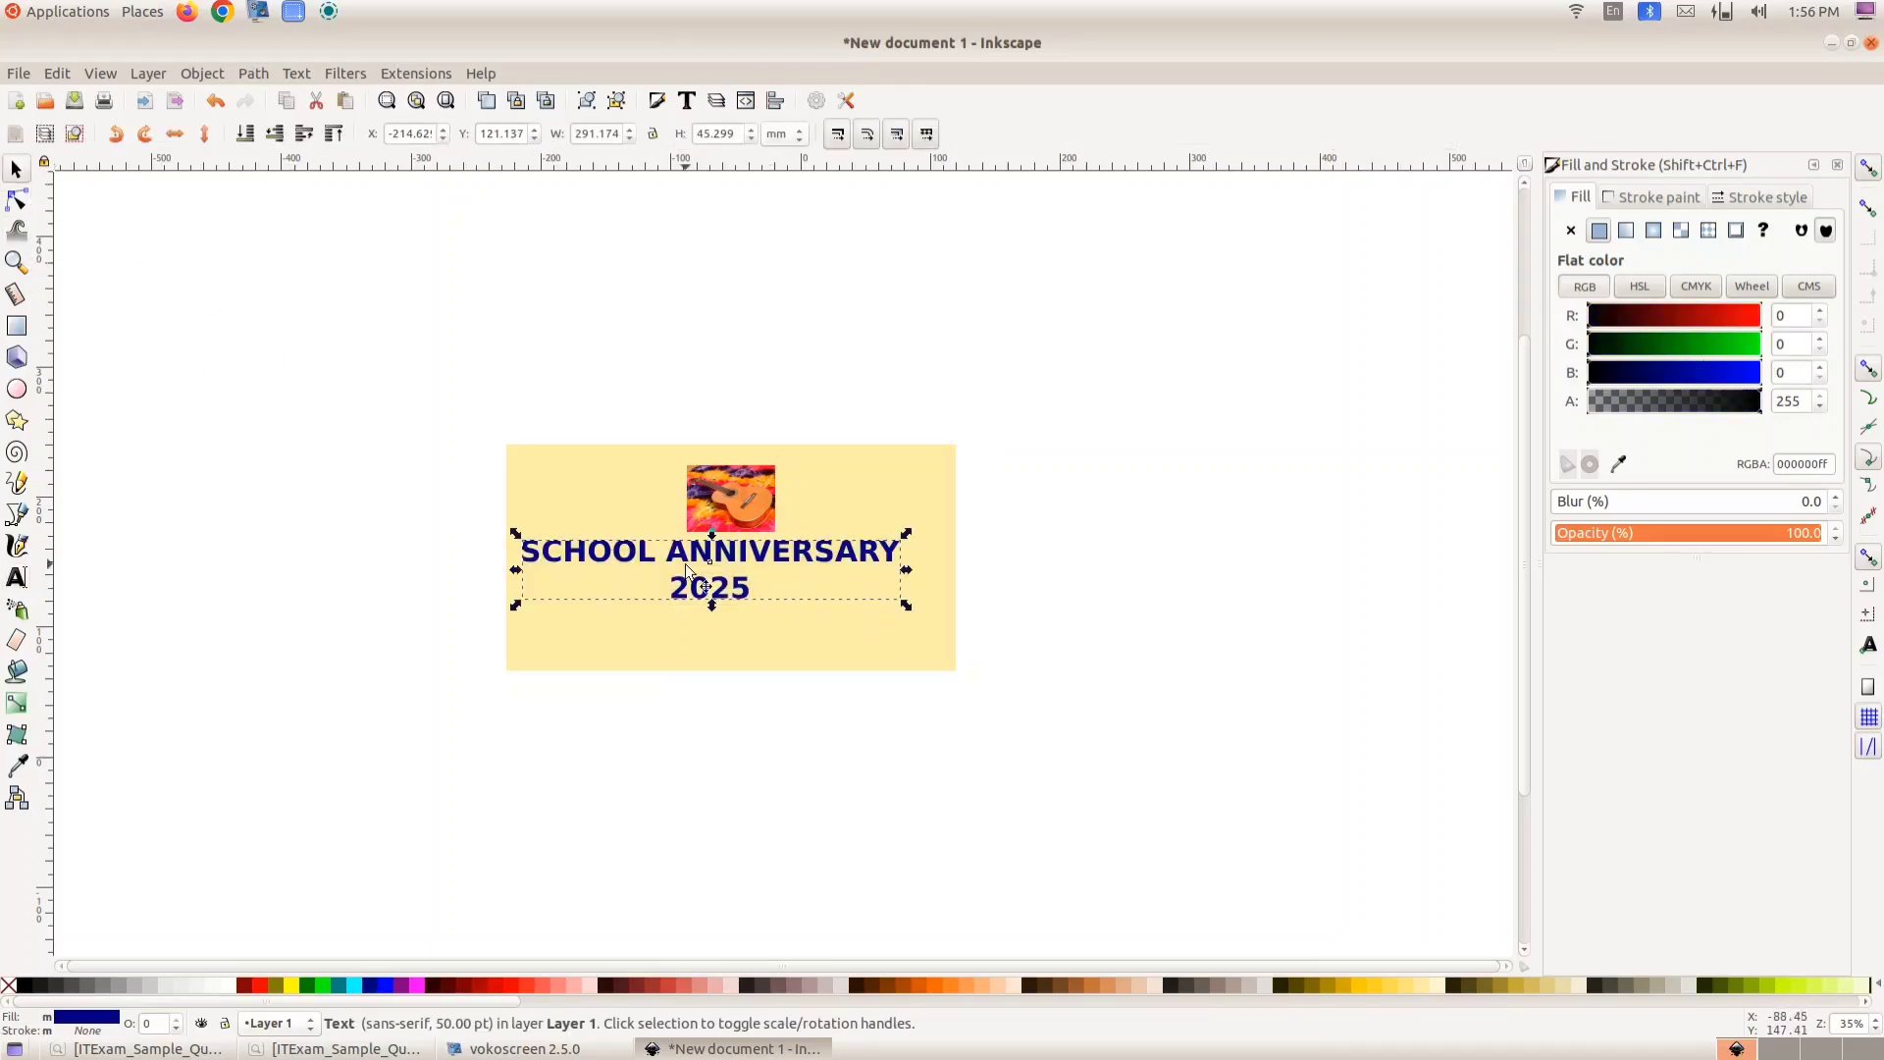
pyautogui.moveTo(683, 560); pyautogui.dragTo(706, 565)
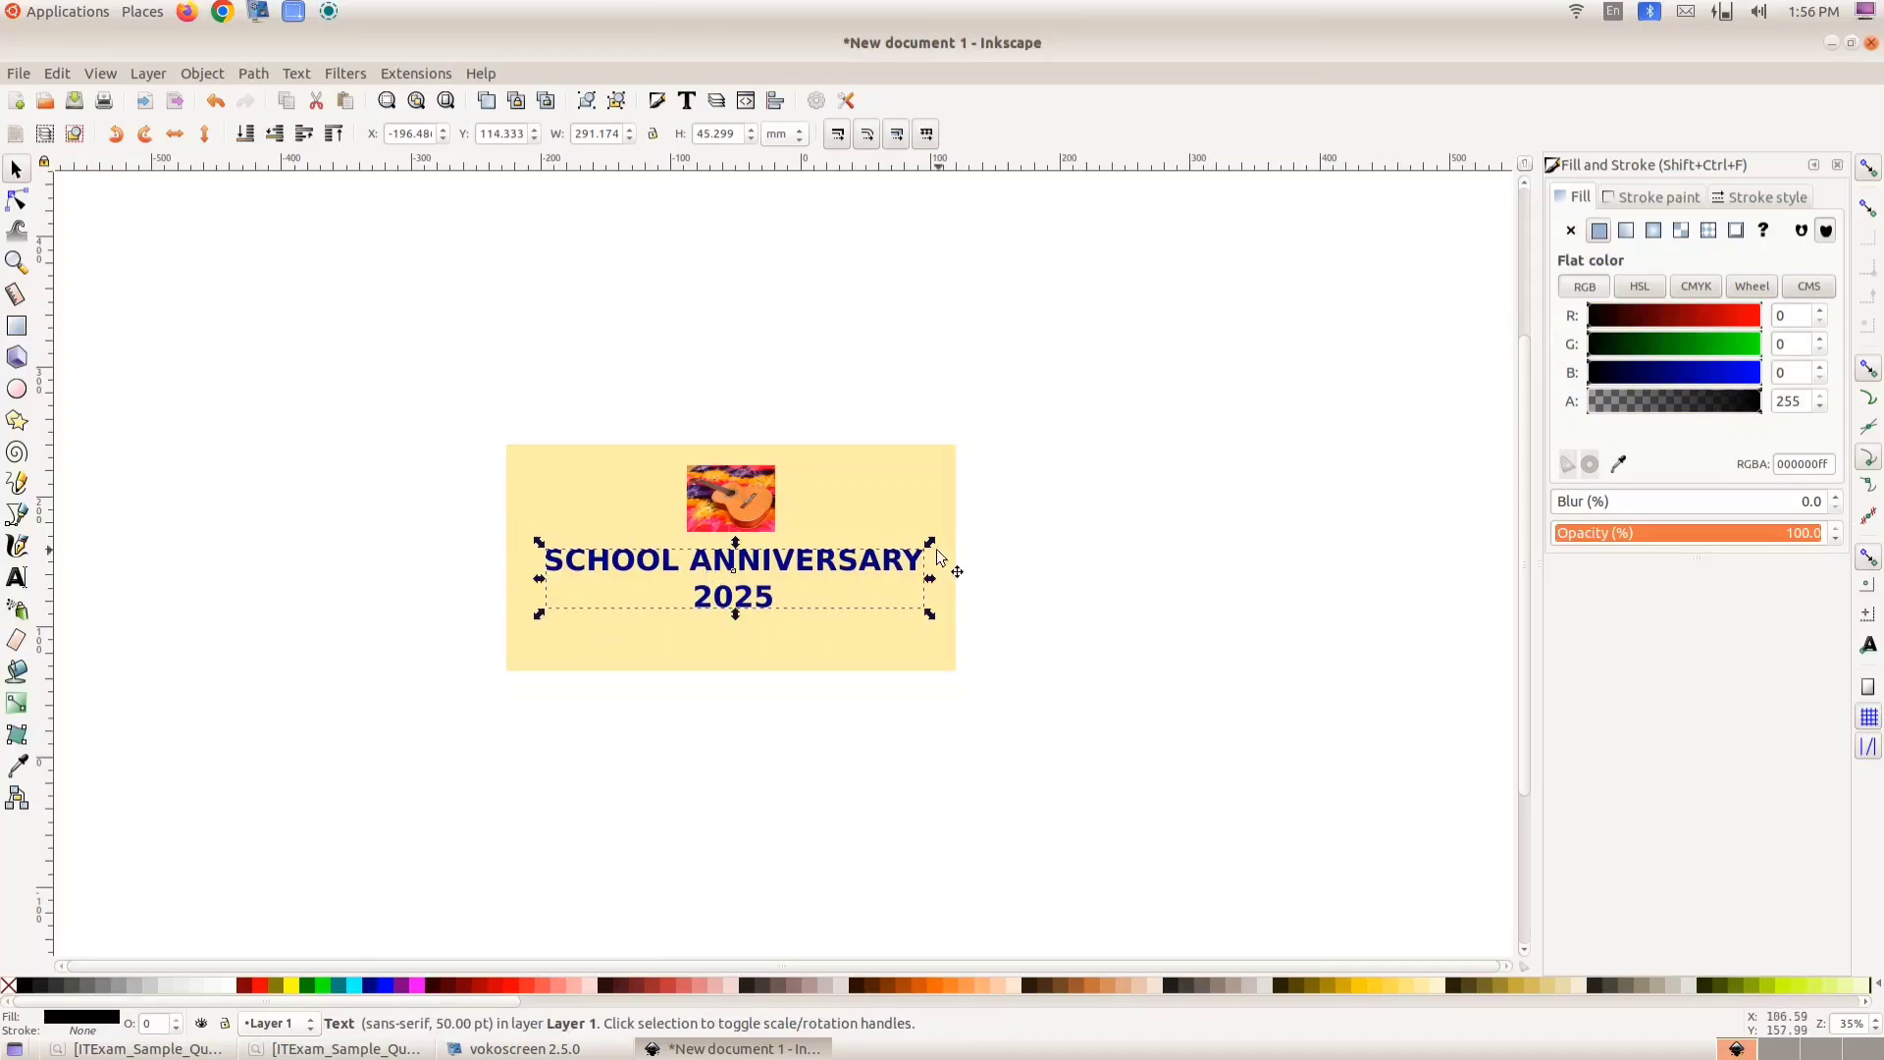
pyautogui.moveTo(927, 538); pyautogui.dragTo(948, 536)
pyautogui.click(947, 536)
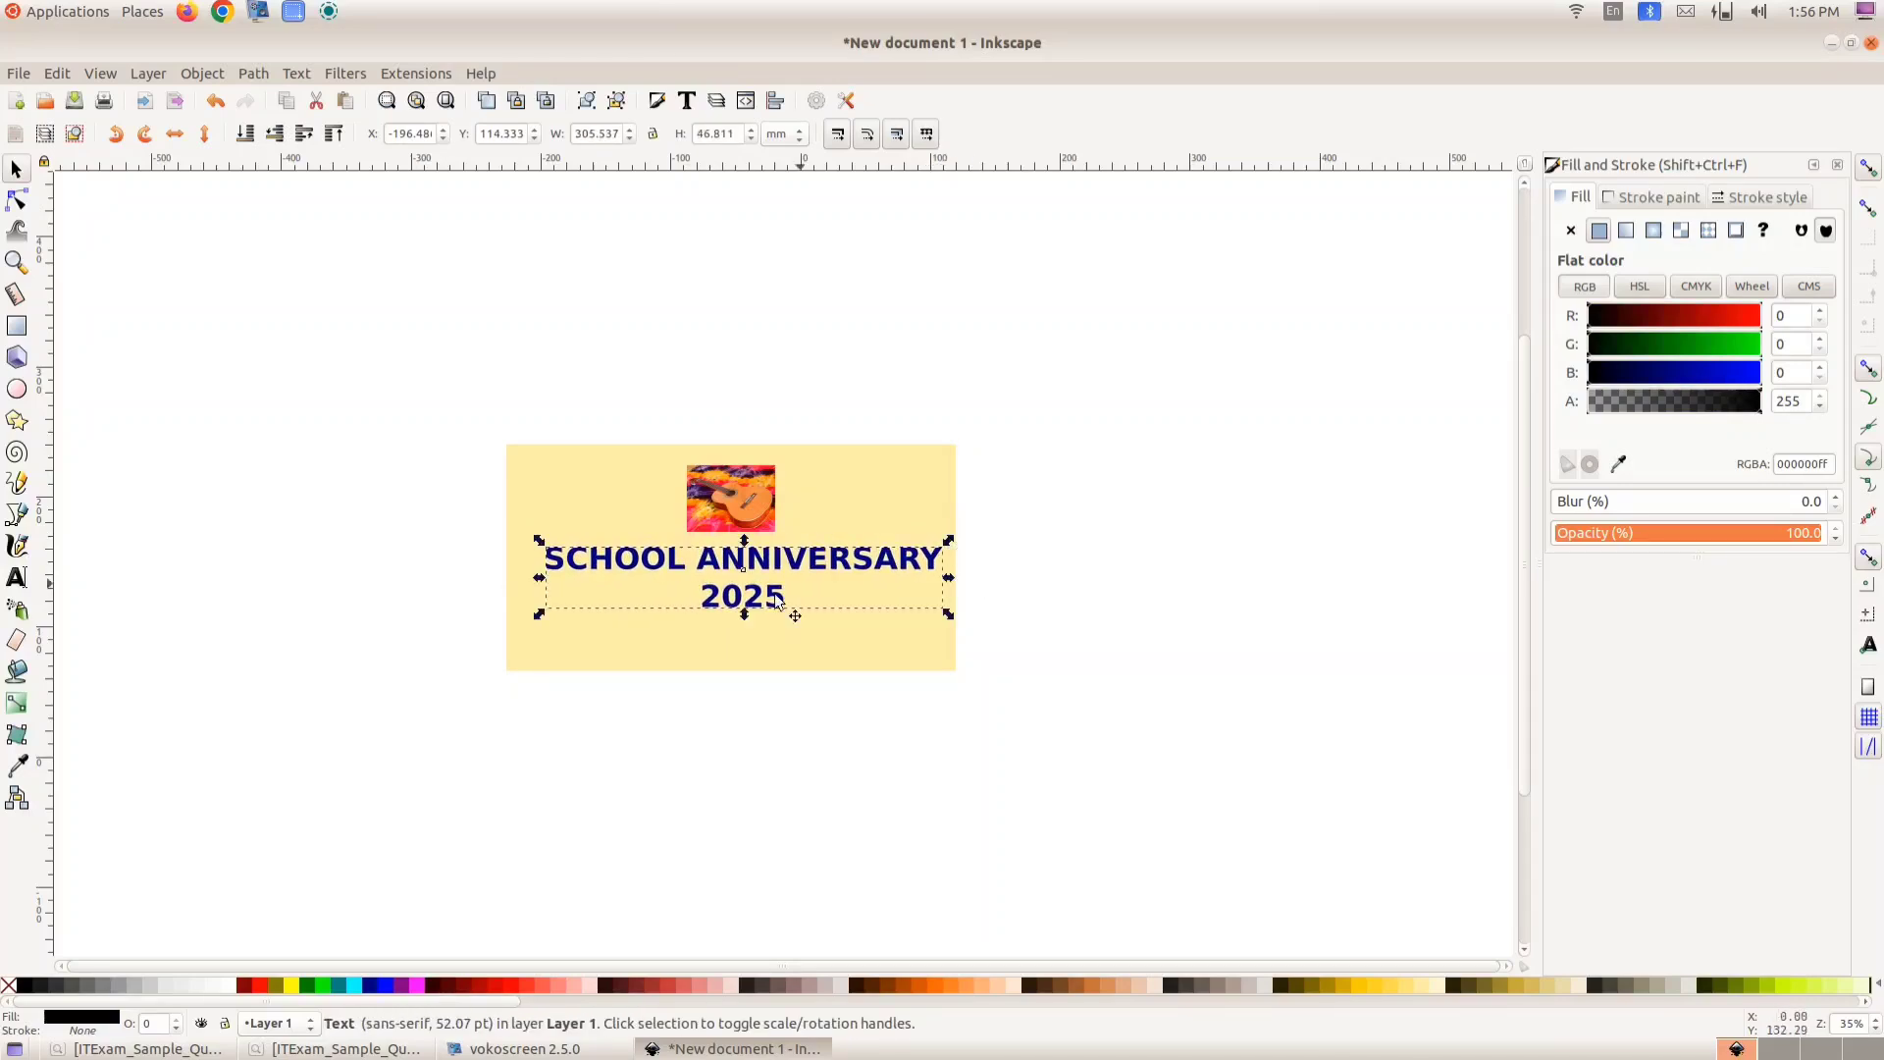
pyautogui.click(959, 692)
# - Draw a maroon #800000 strip about 345 mm wide across the bottom edge of the yellow rectangle, matching the model badge
pyautogui.click(344, 1048)
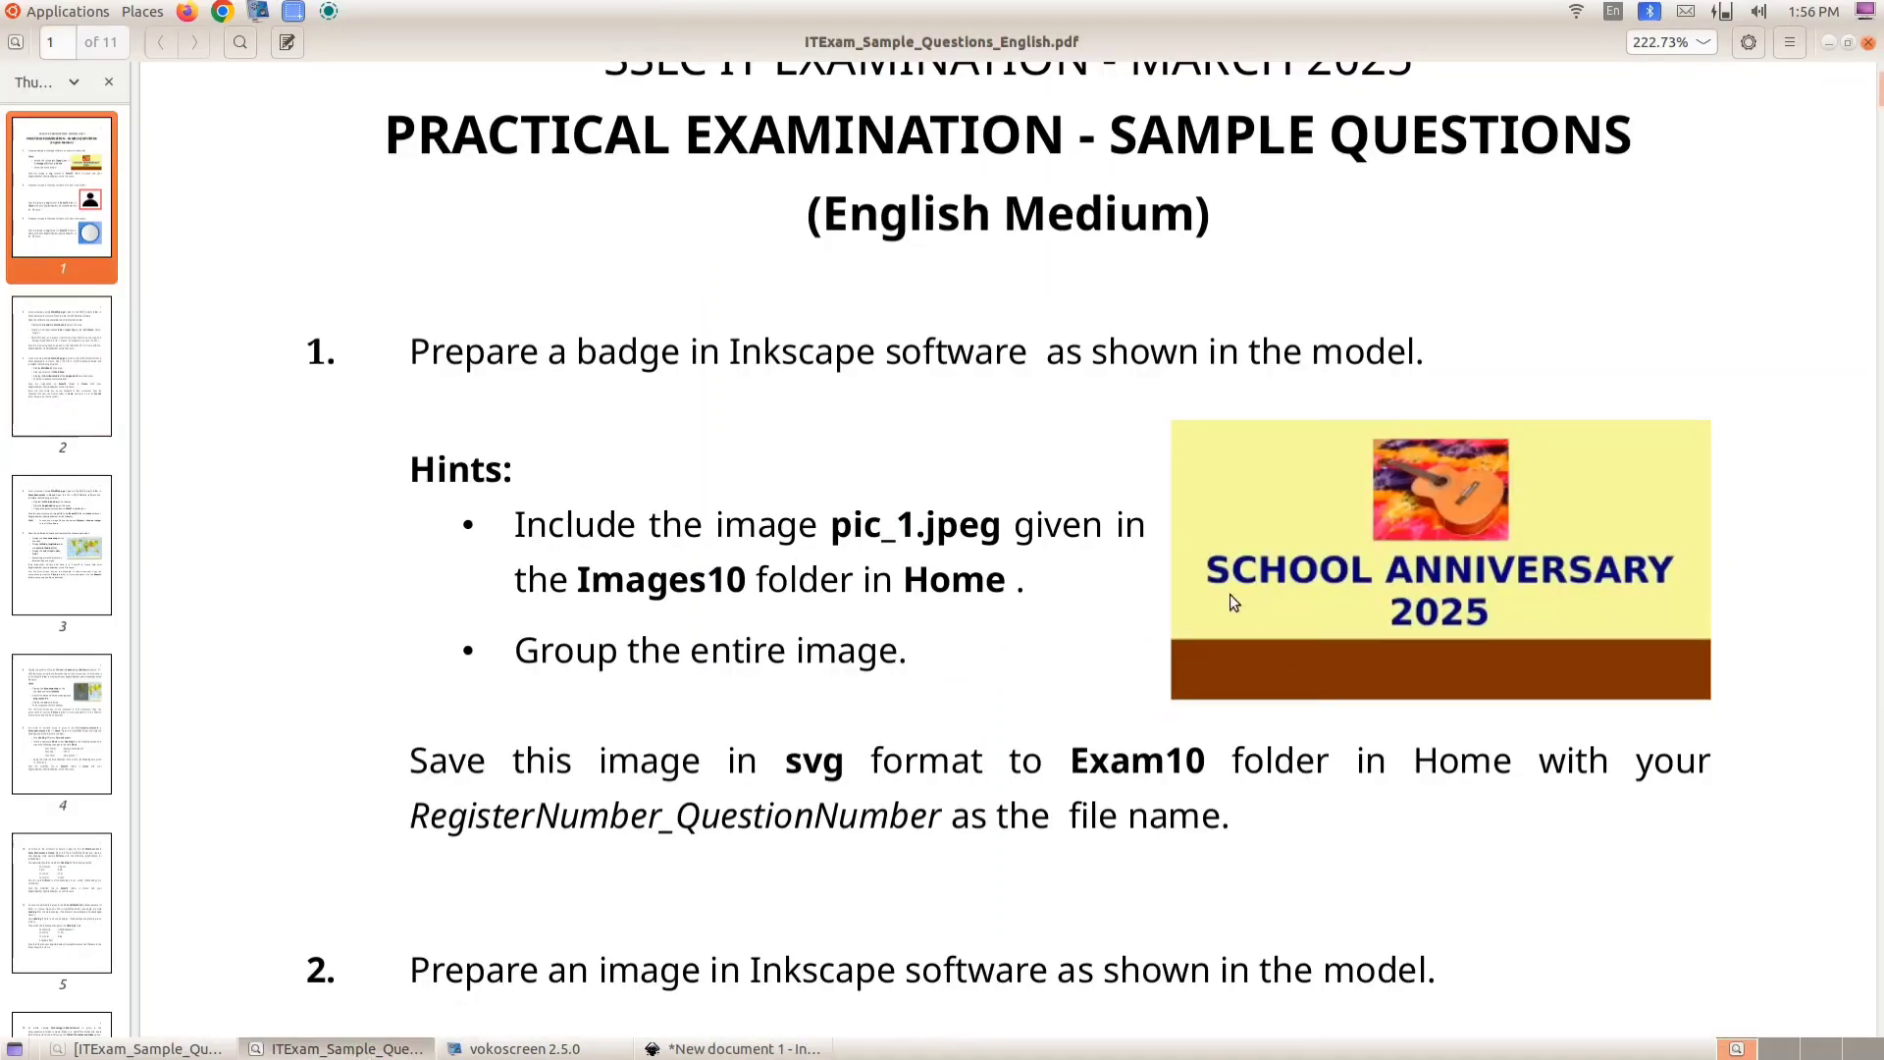
pyautogui.click(344, 1048)
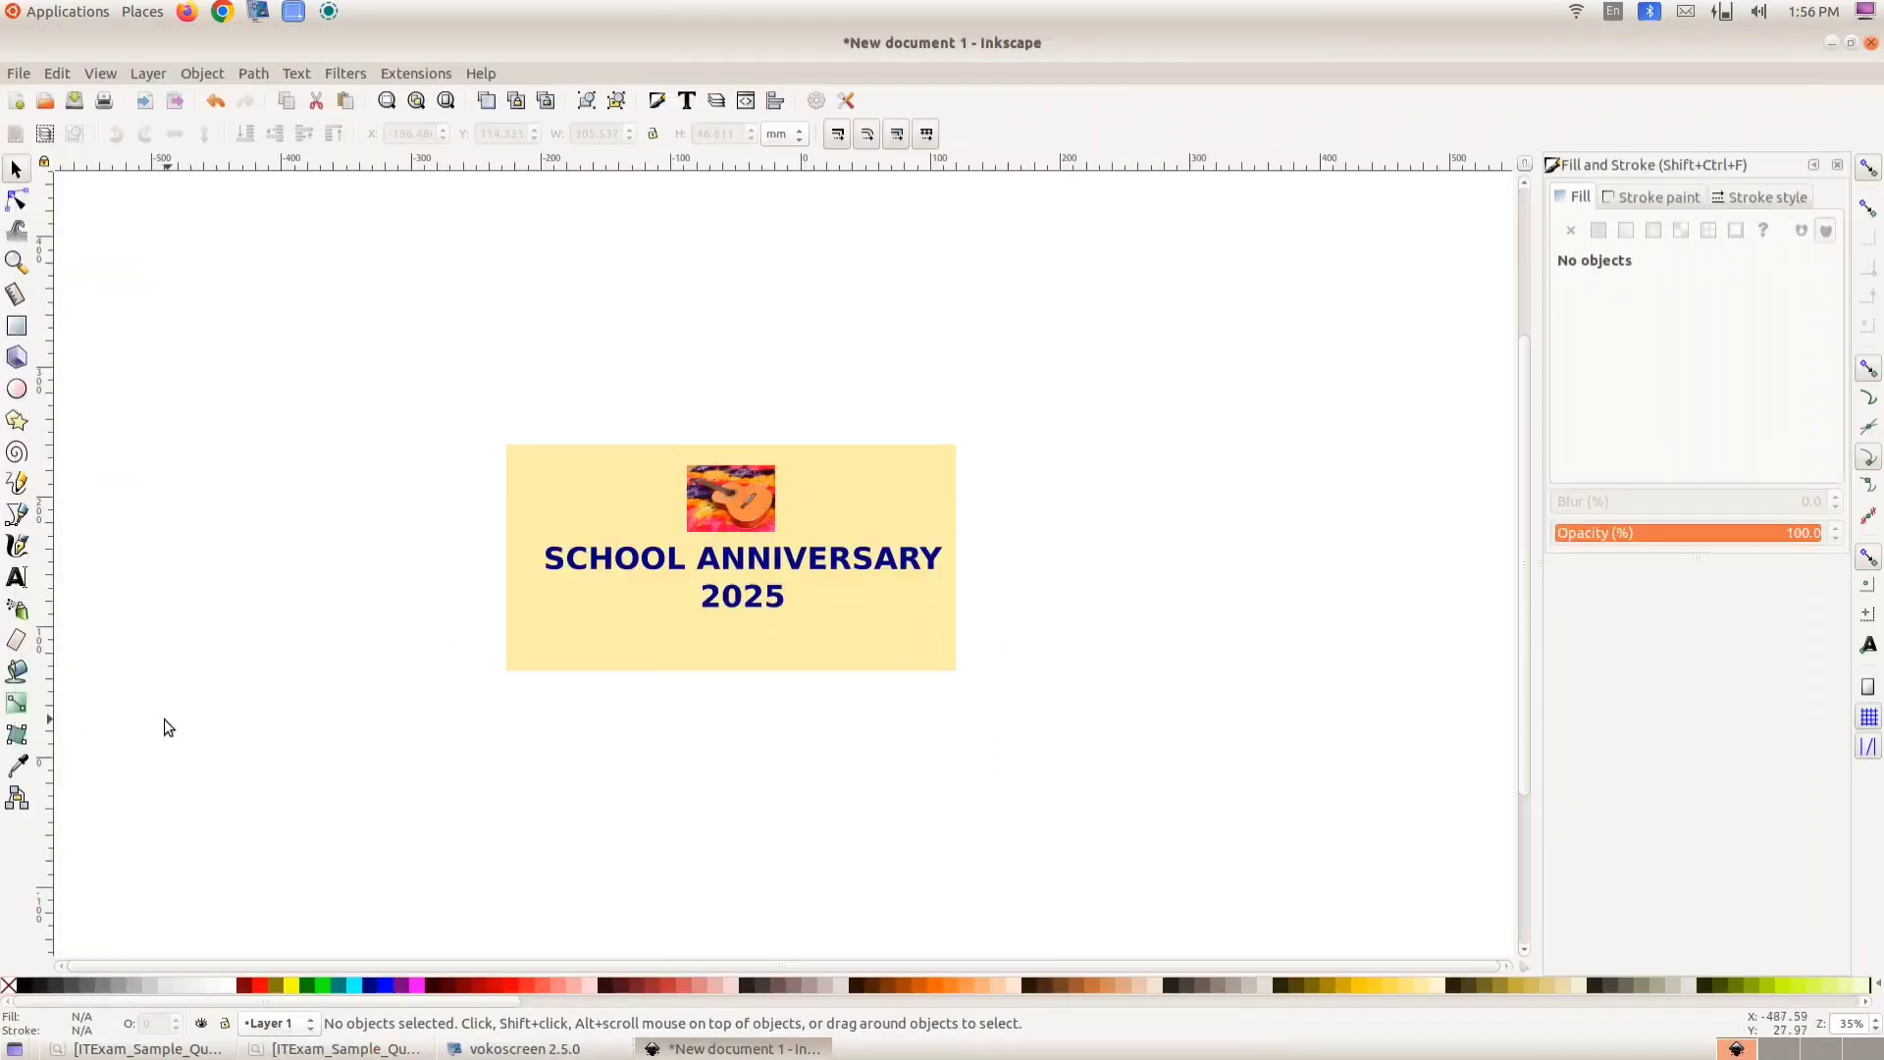
pyautogui.click(16, 326)
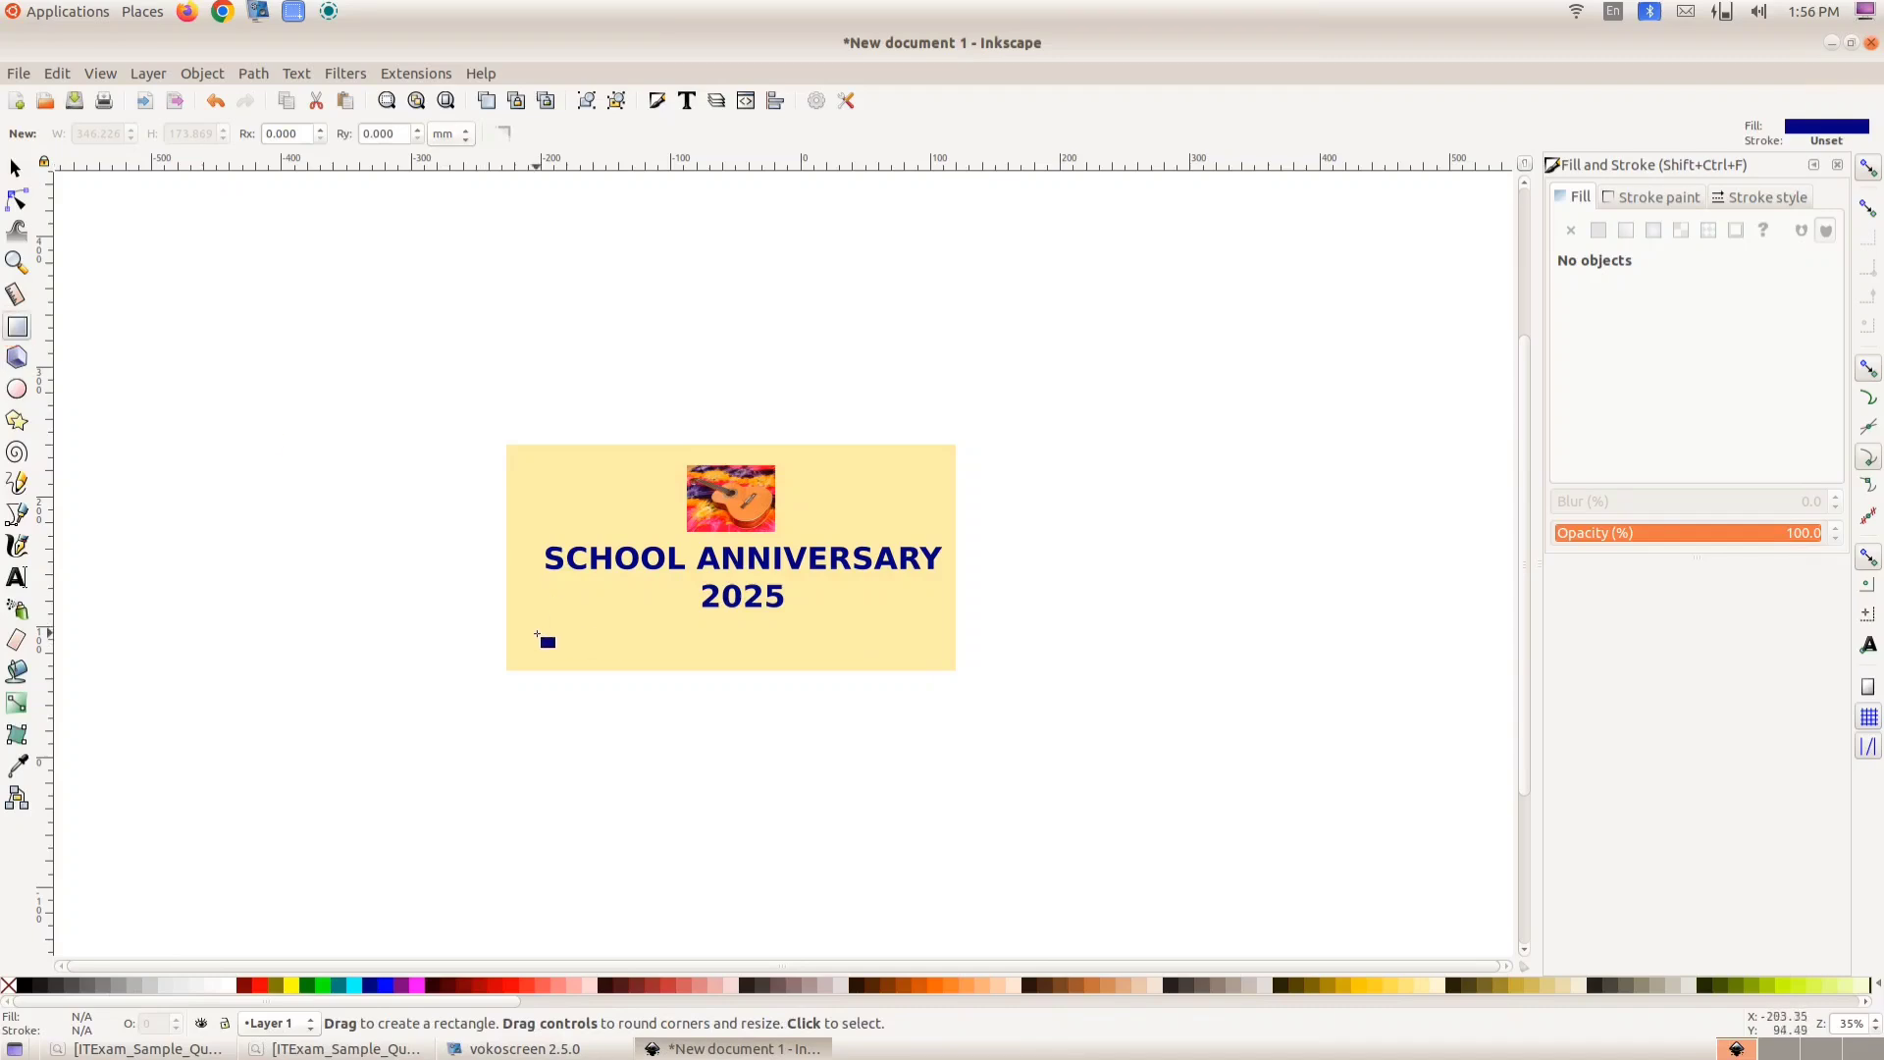
pyautogui.click(244, 985)
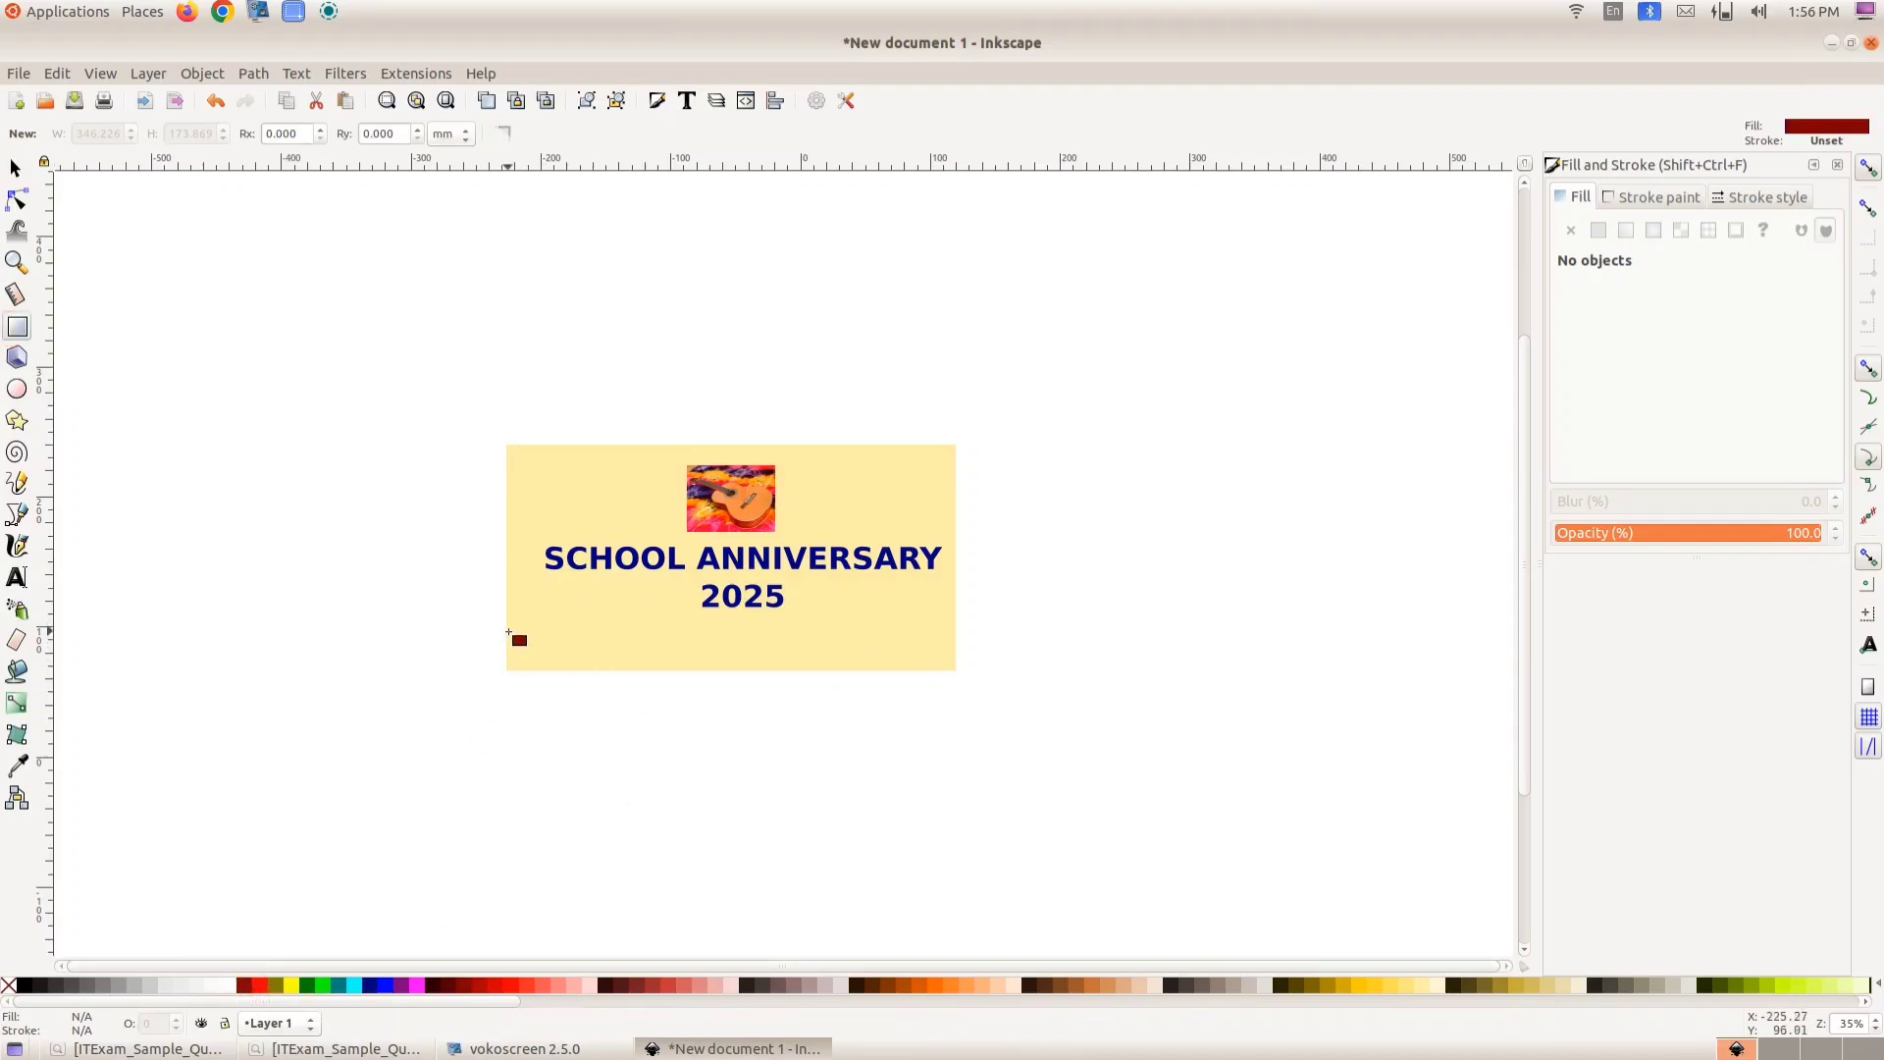
pyautogui.moveTo(507, 627); pyautogui.dragTo(966, 667)
pyautogui.click(1268, 630)
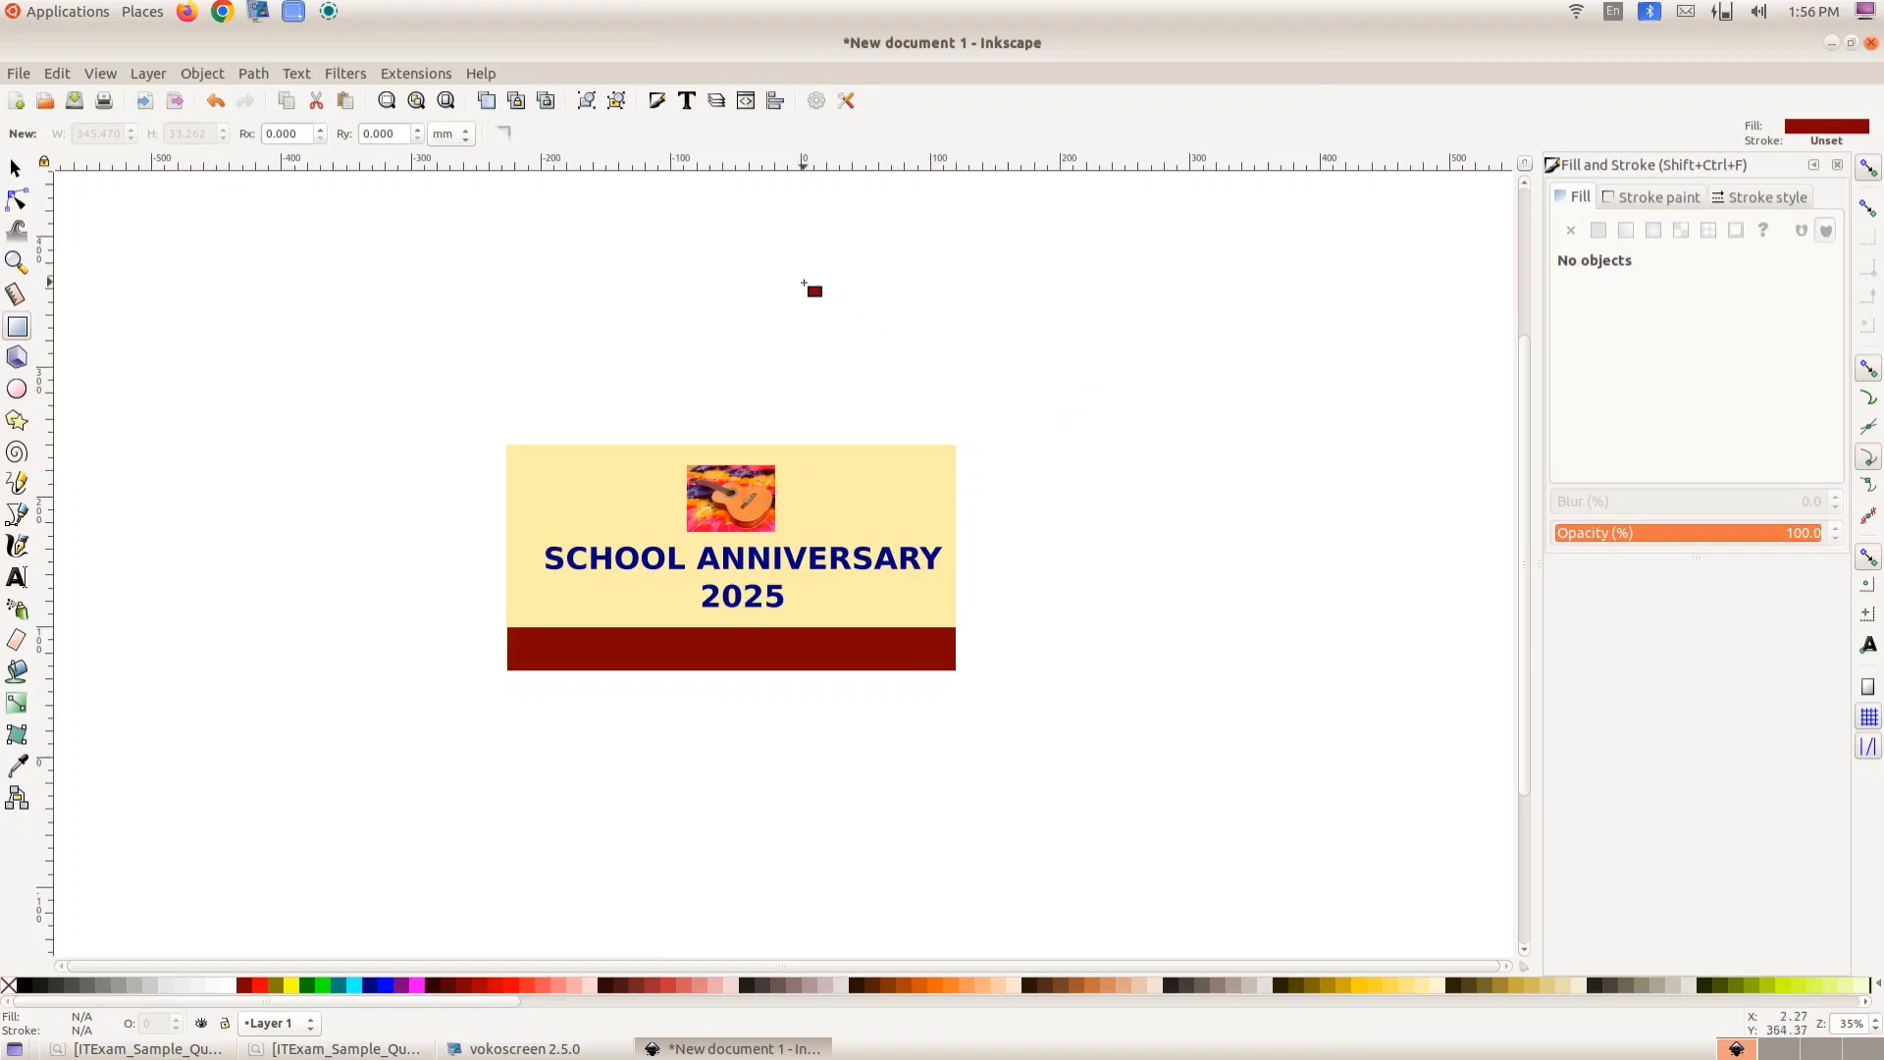
# - Select all four badge objects, group them, and nudge the group slightly
pyautogui.click(338, 1048)
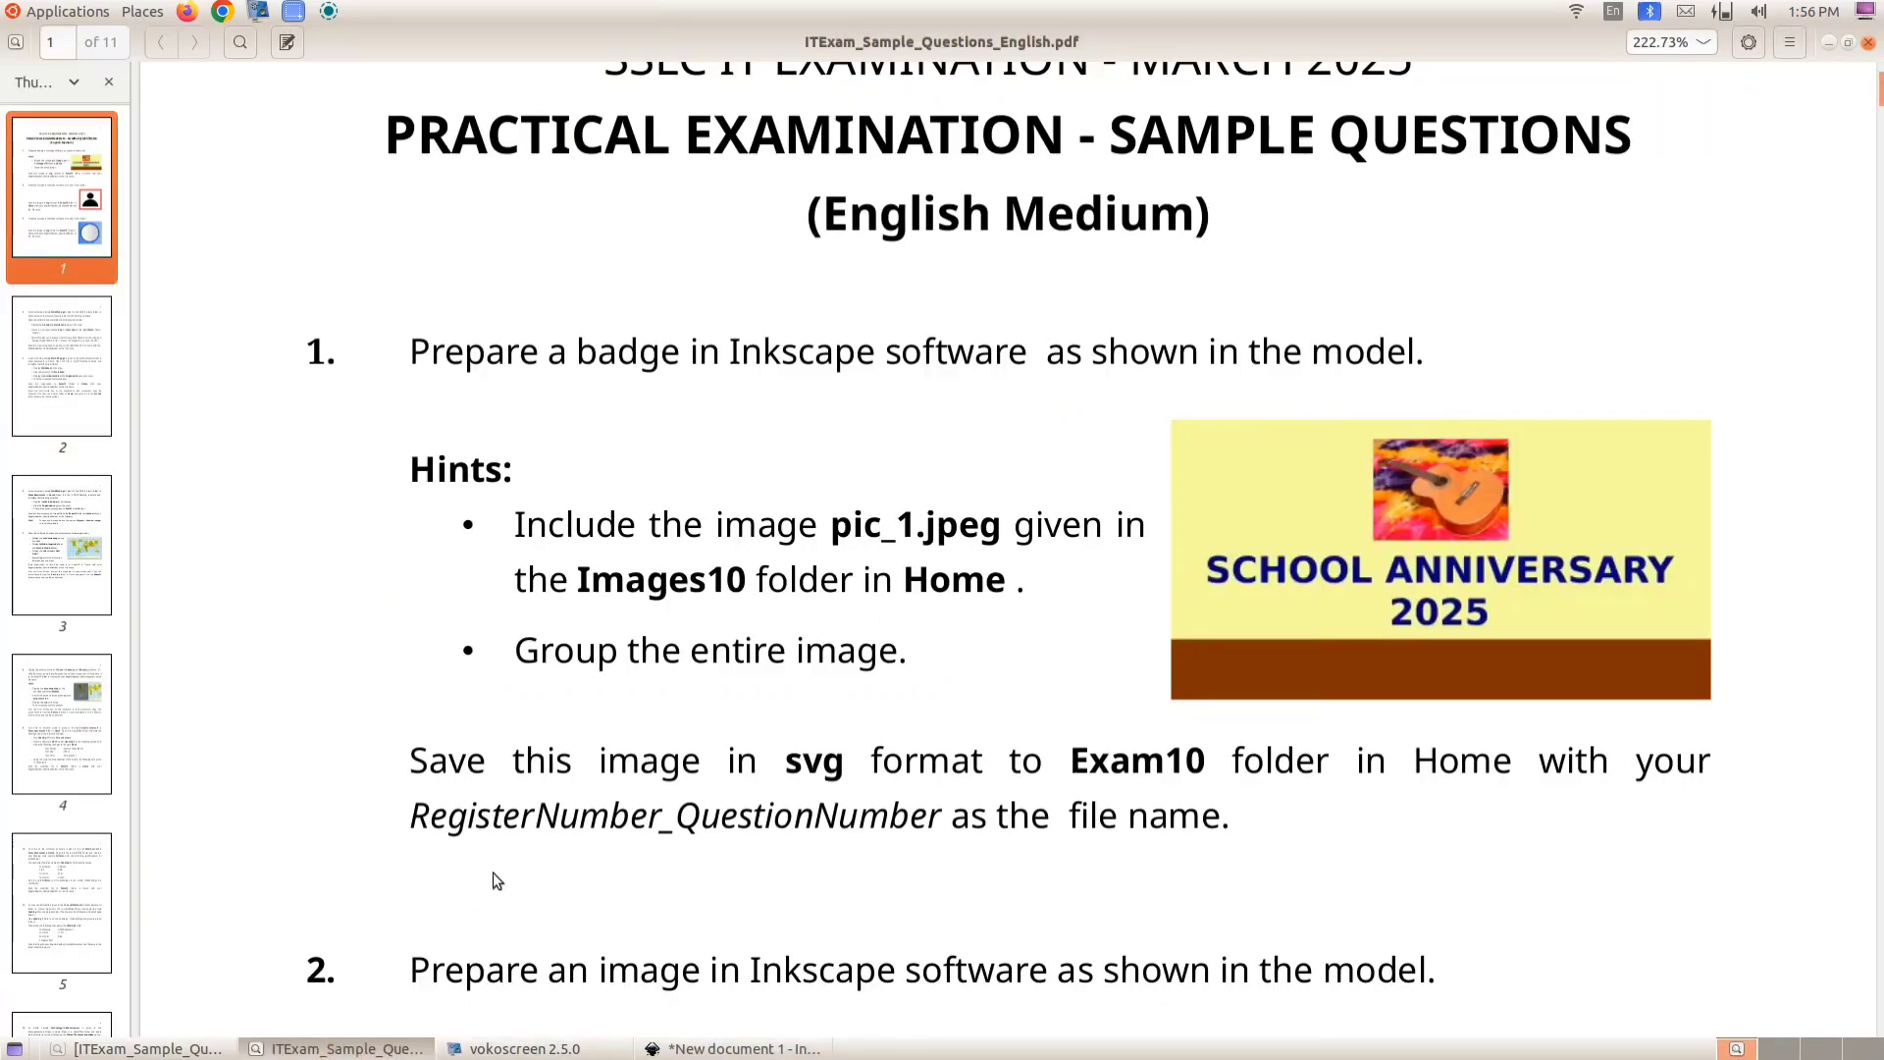
pyautogui.click(721, 1048)
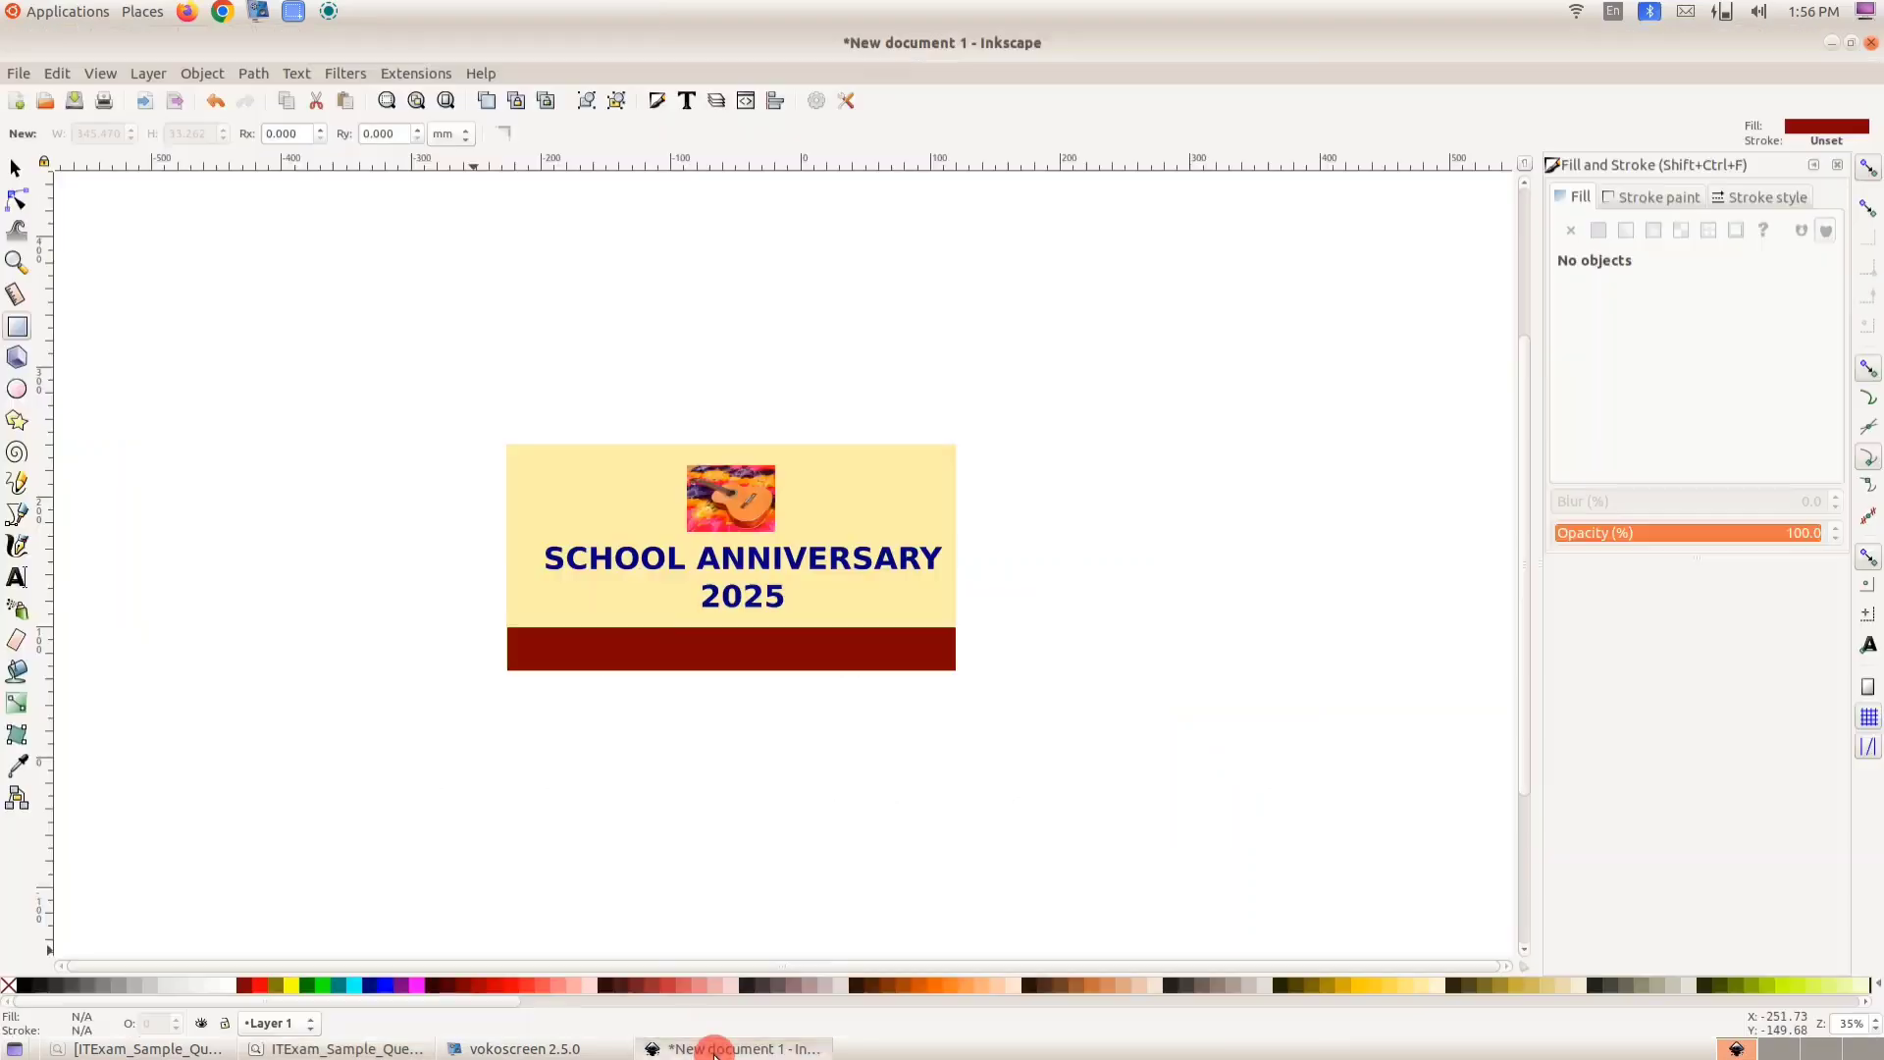
pyautogui.click(15, 168)
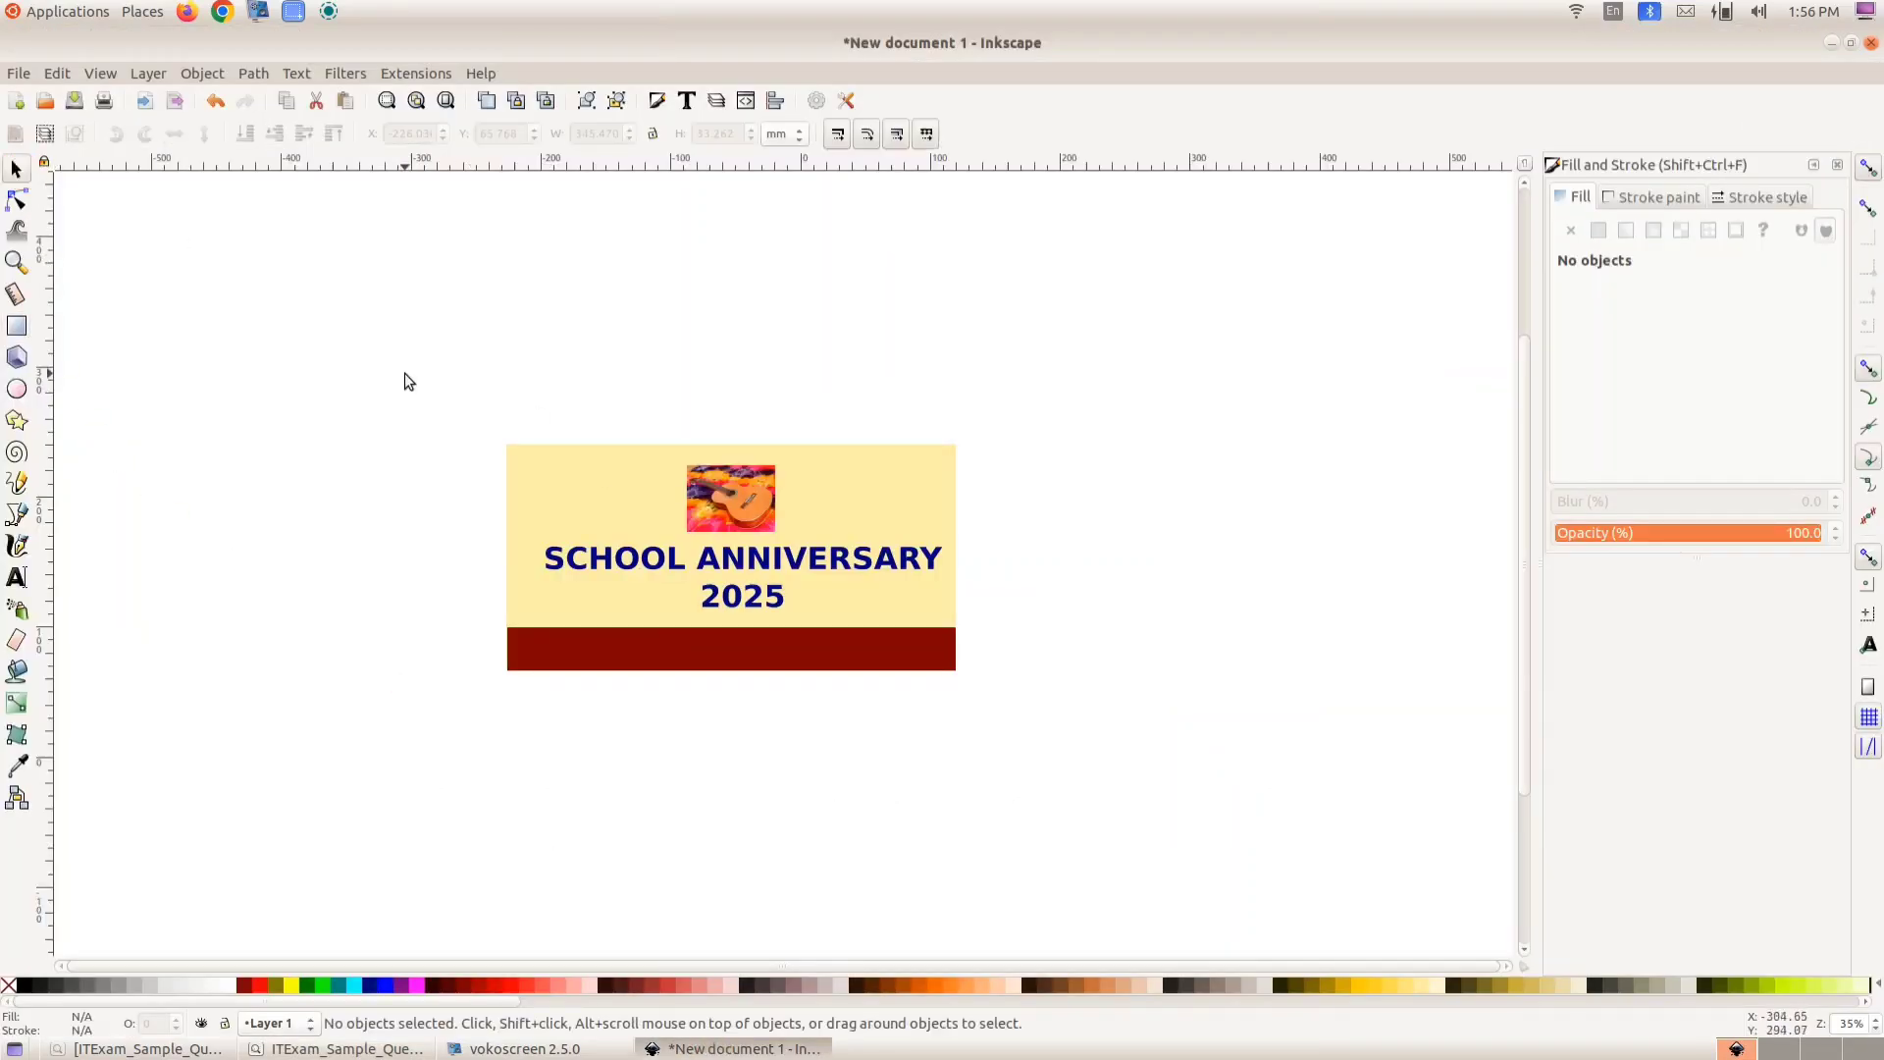
pyautogui.moveTo(404, 373); pyautogui.dragTo(1042, 777)
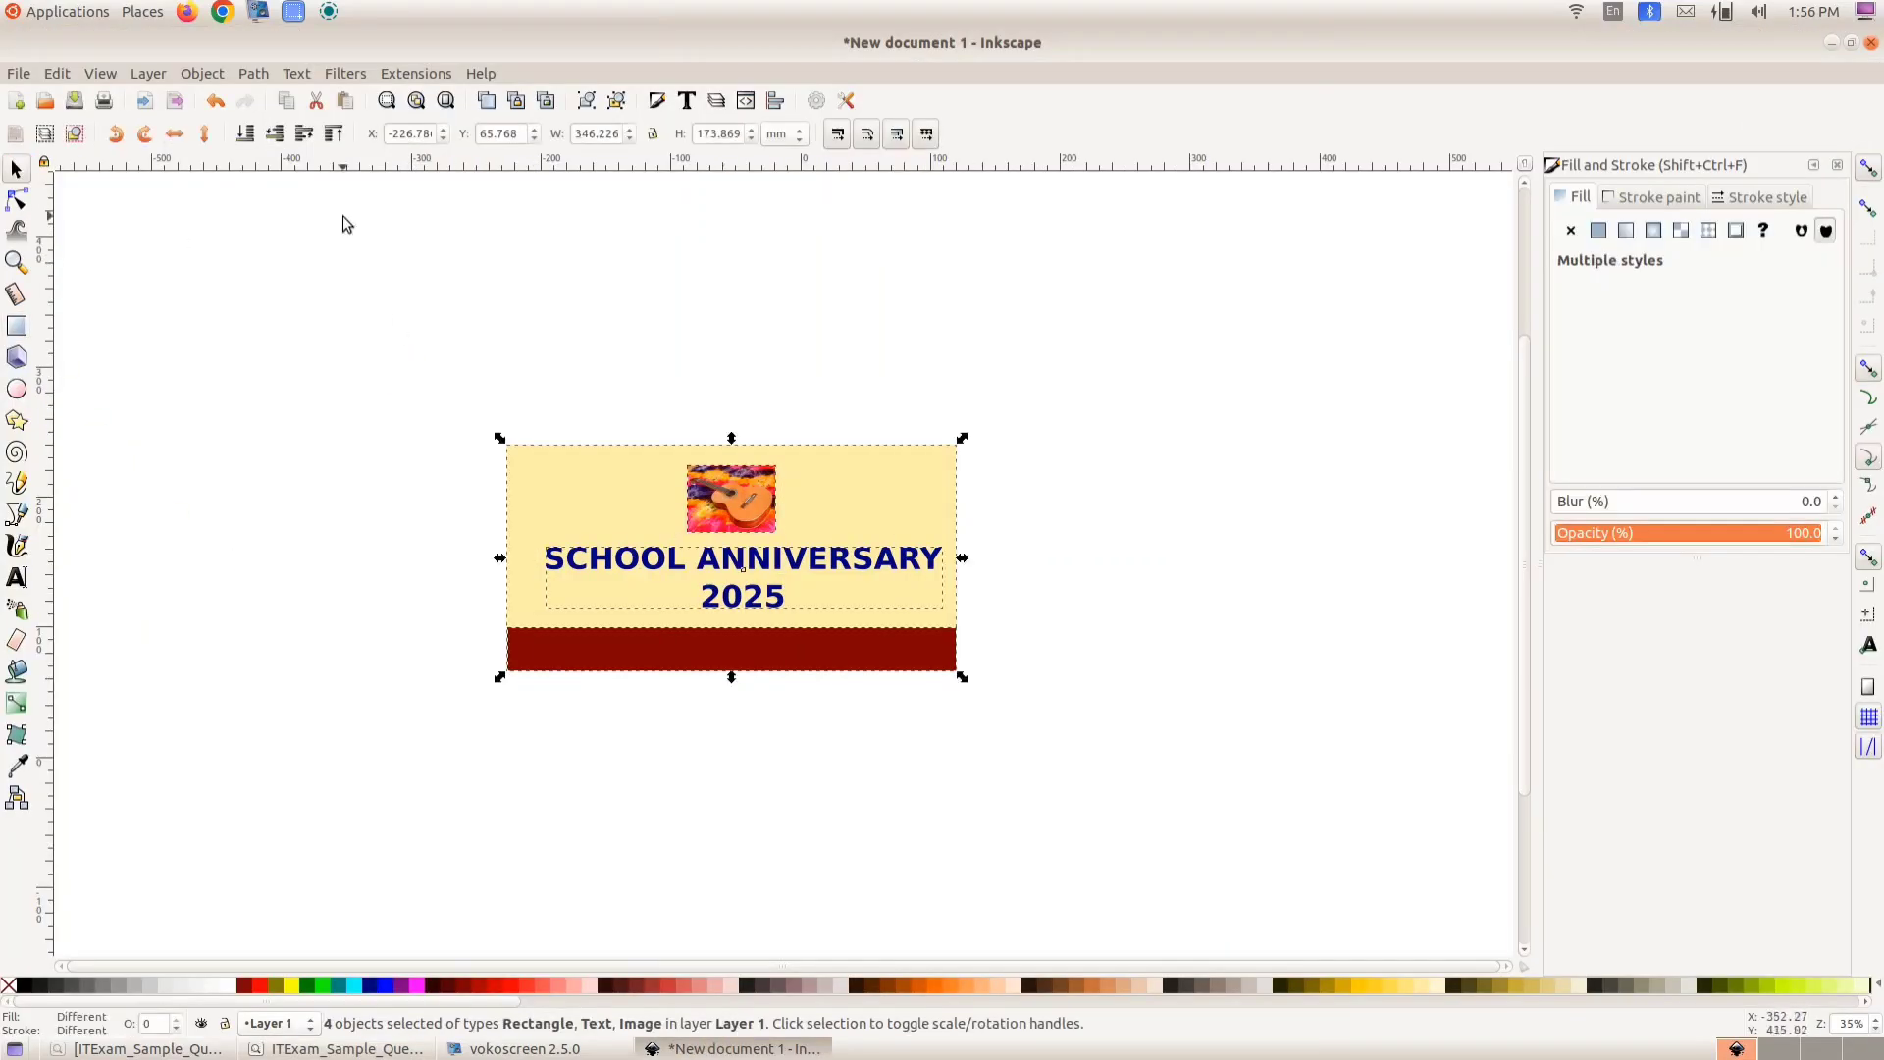
pyautogui.click(216, 76)
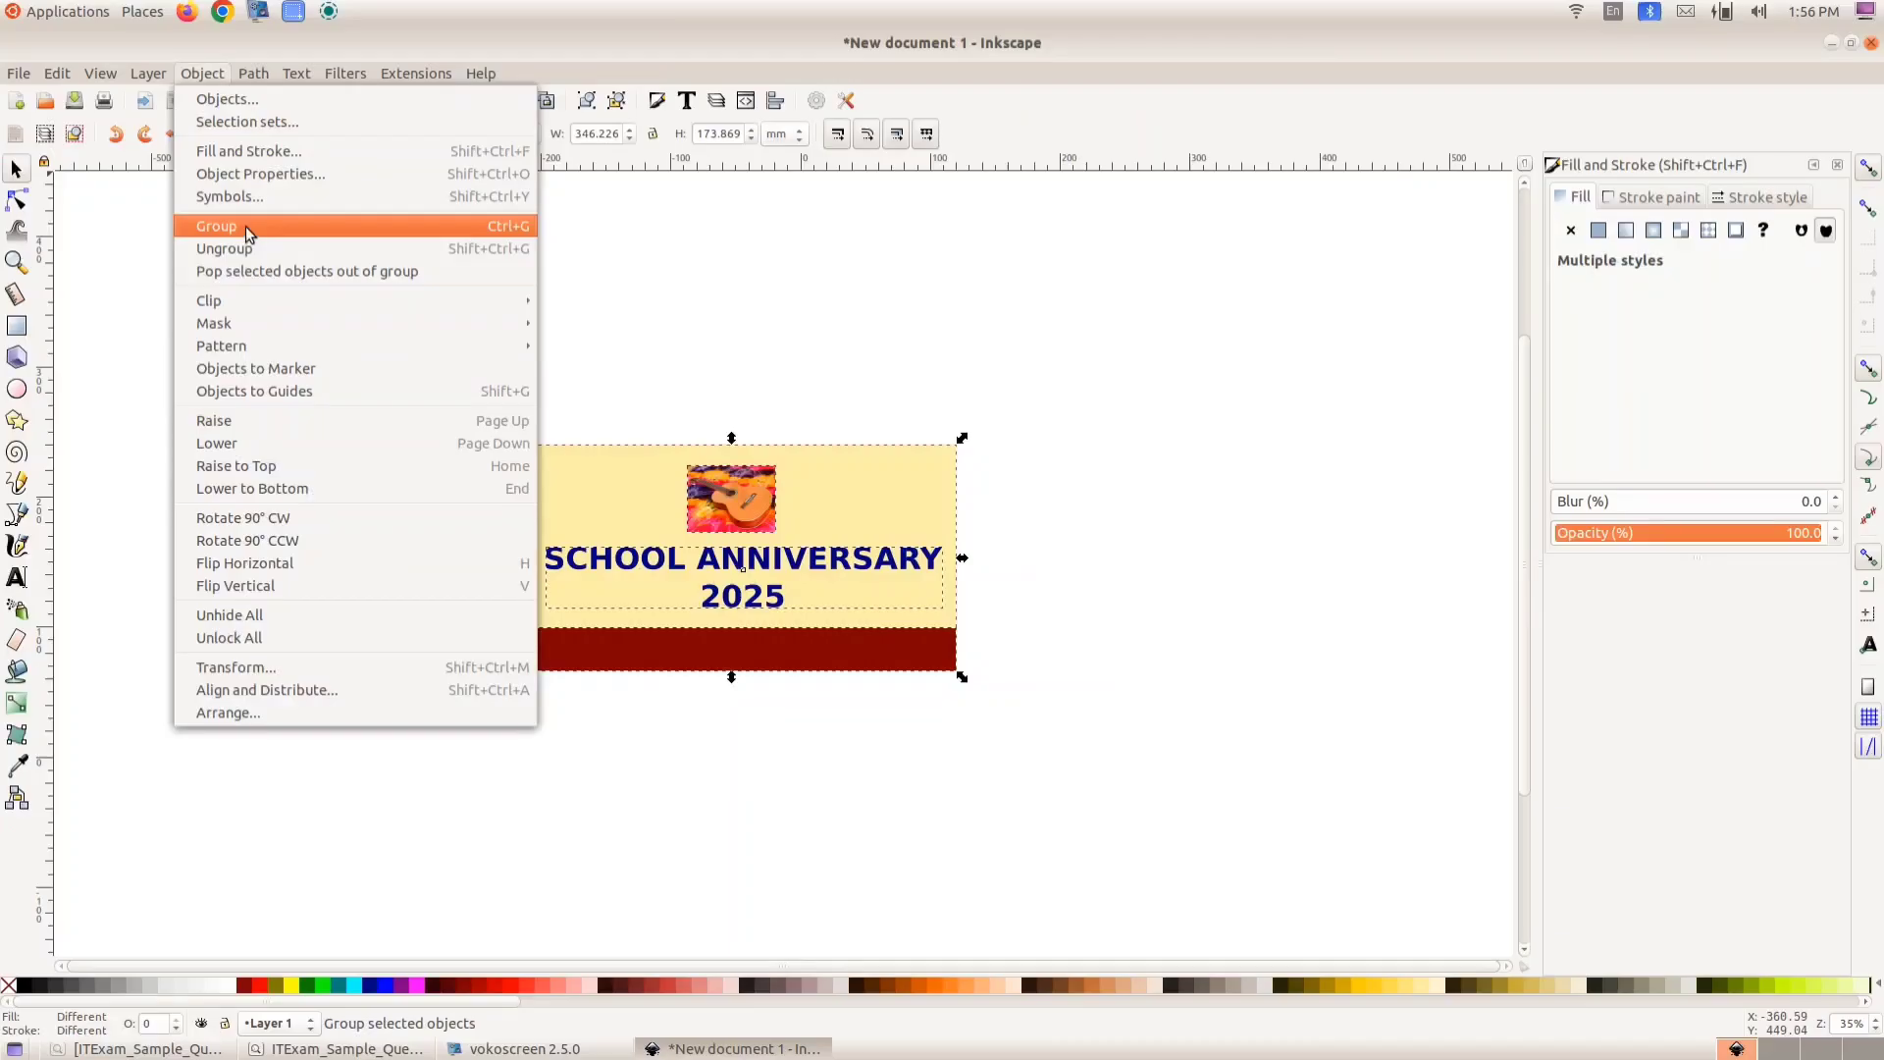
pyautogui.click(245, 225)
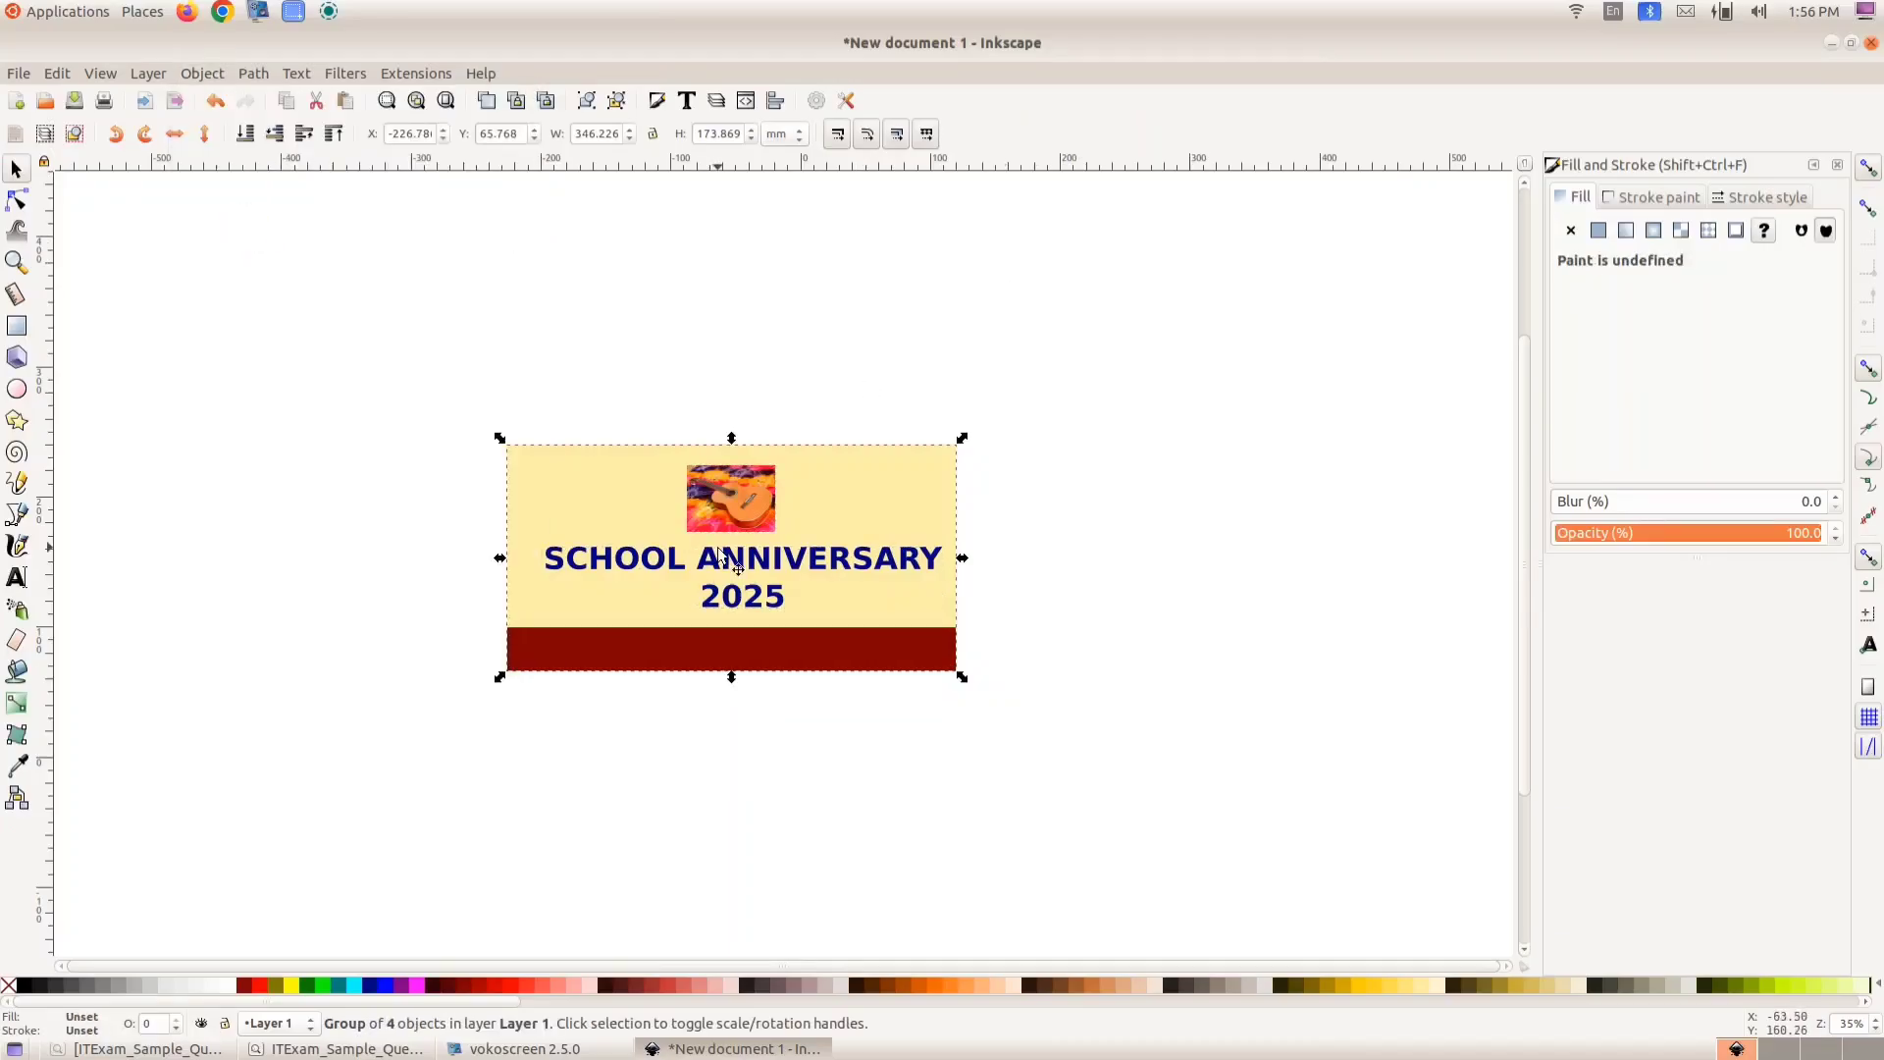
pyautogui.moveTo(722, 546)
pyautogui.mouseDown()
pyautogui.moveTo(702, 514)
pyautogui.moveTo(714, 551)
pyautogui.mouseUp()
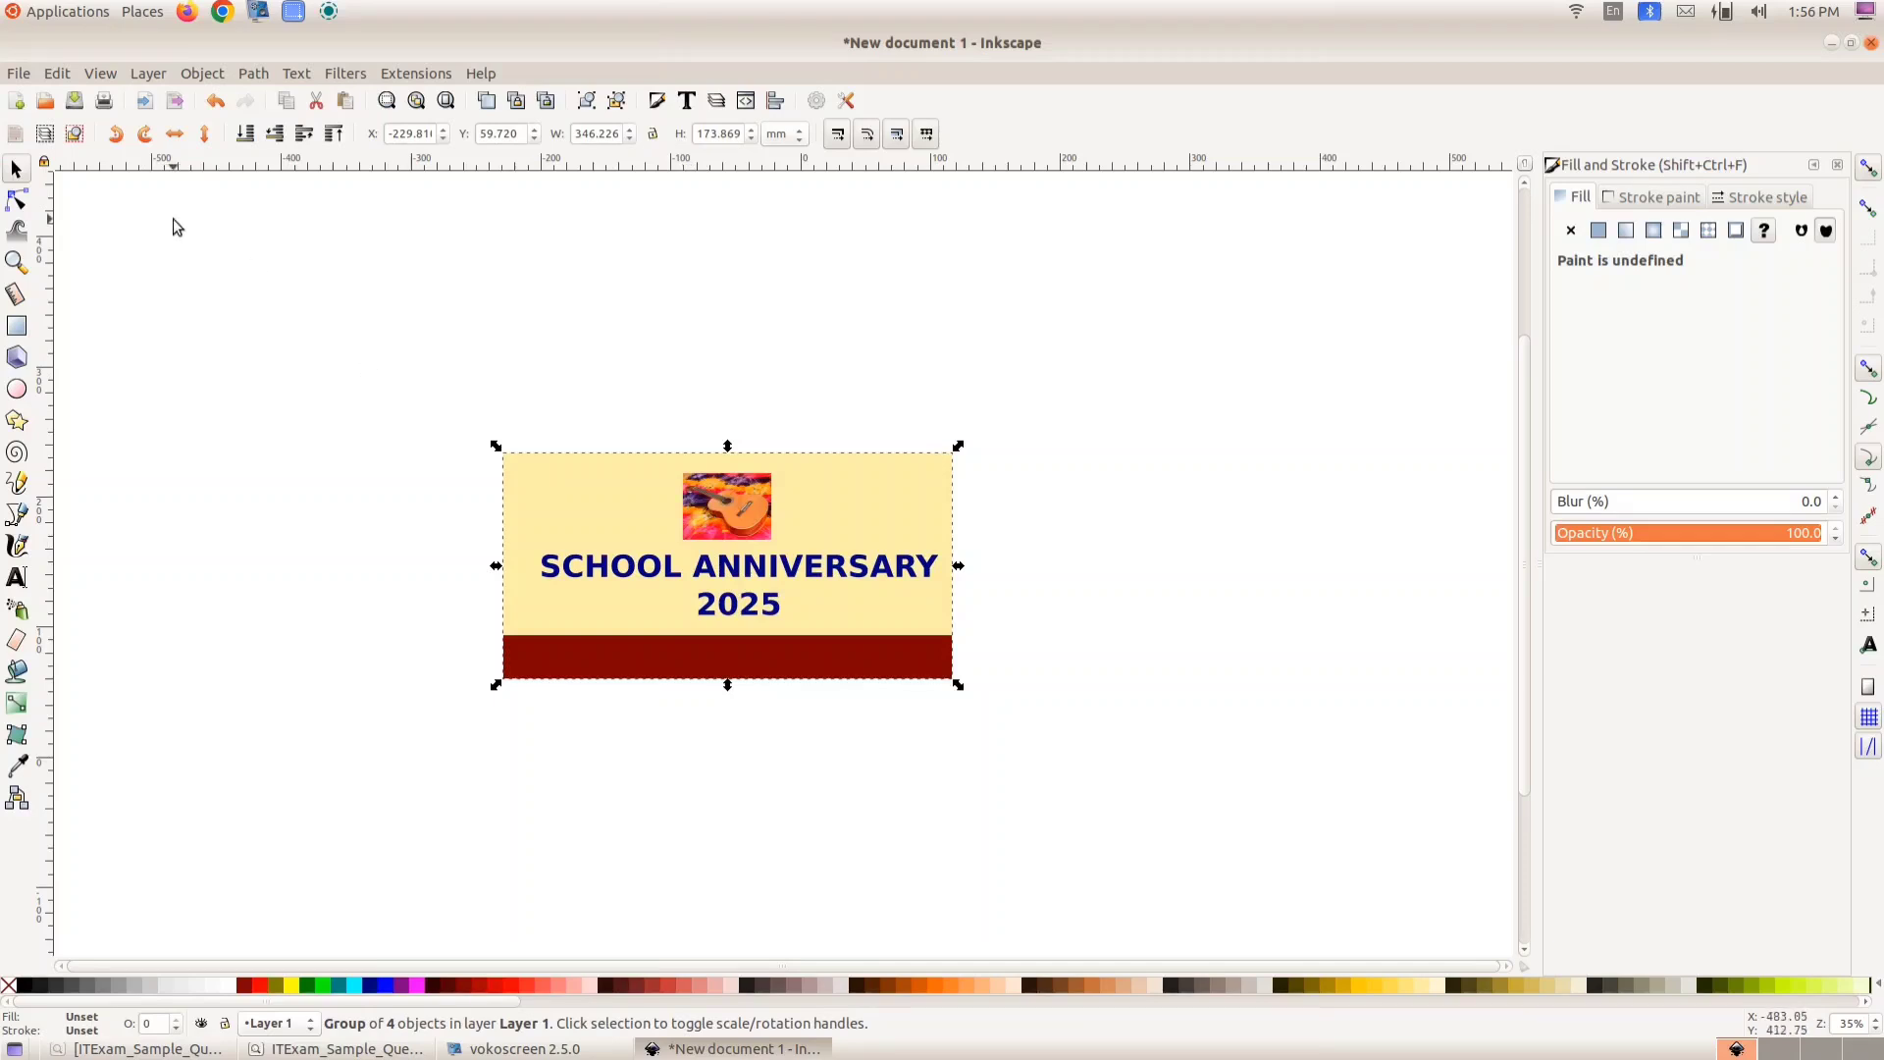
# - Open the Save As dialog and browse into the Exam 10 folder inside the home folder
pyautogui.click(17, 76)
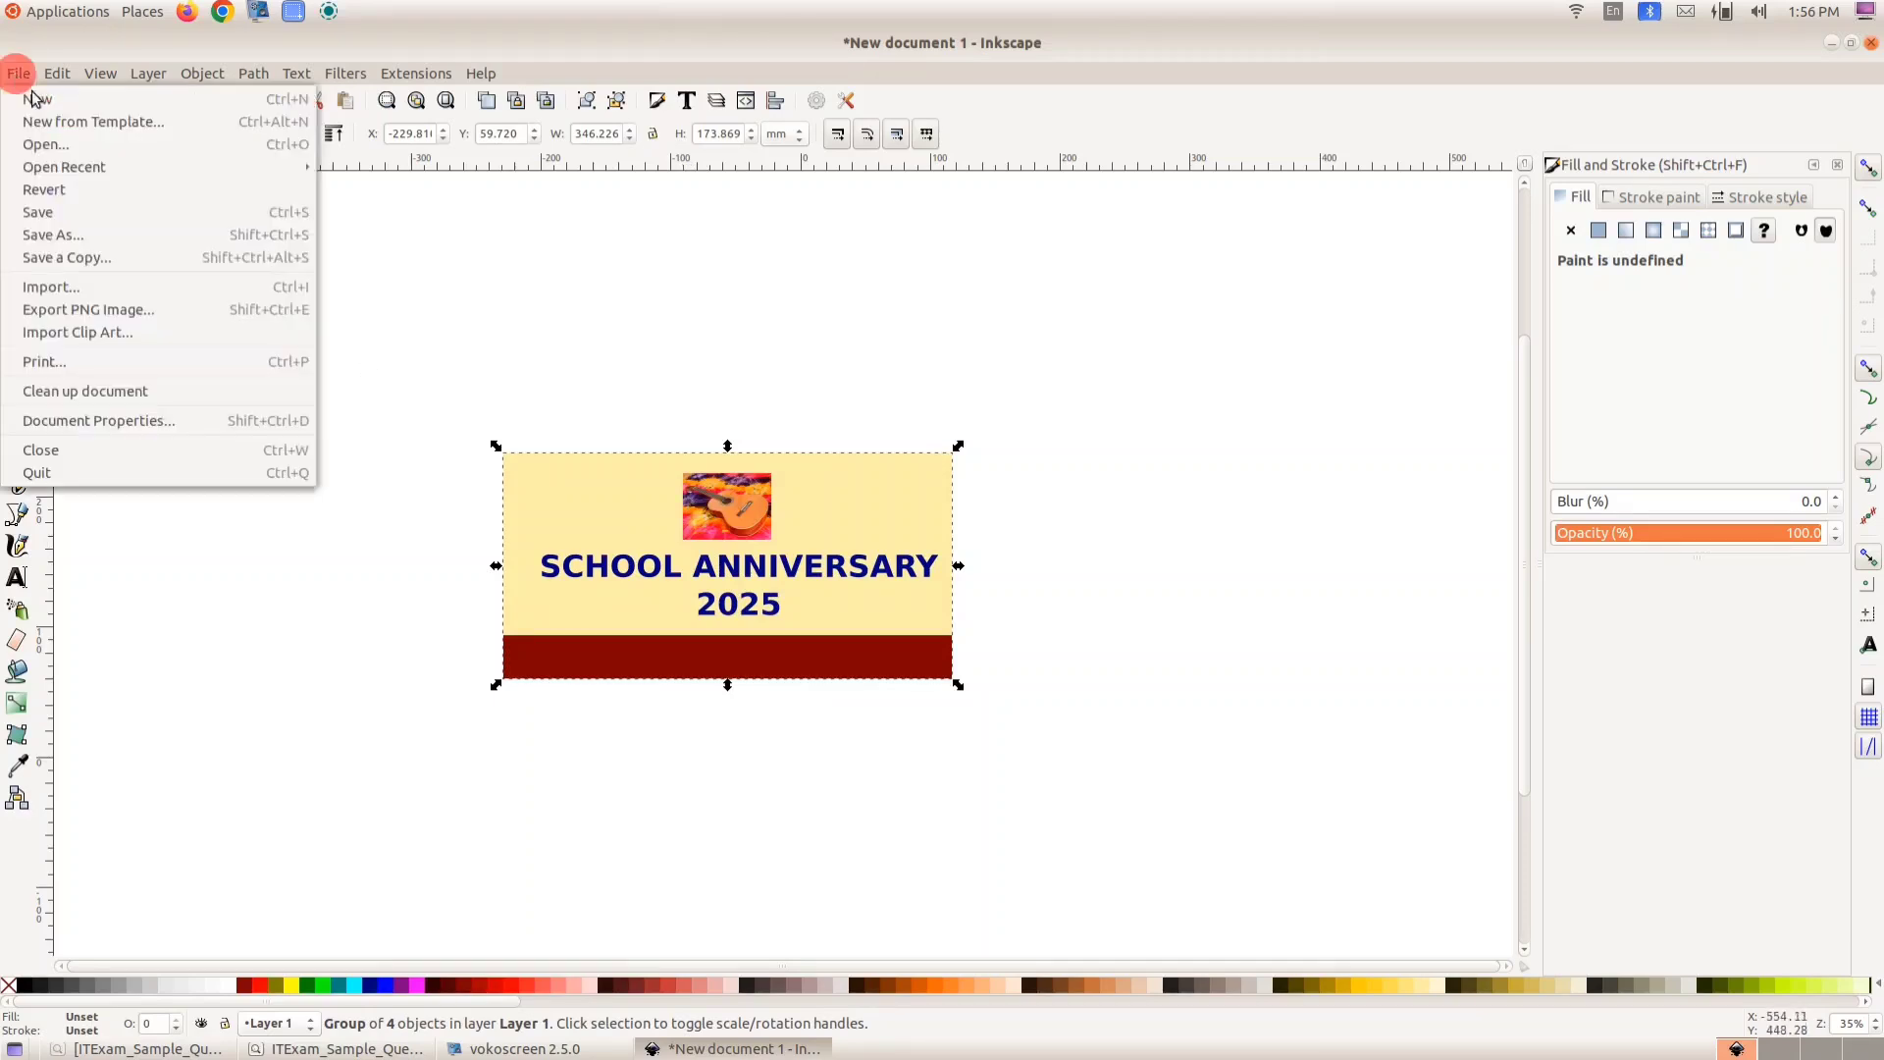
pyautogui.click(22, 239)
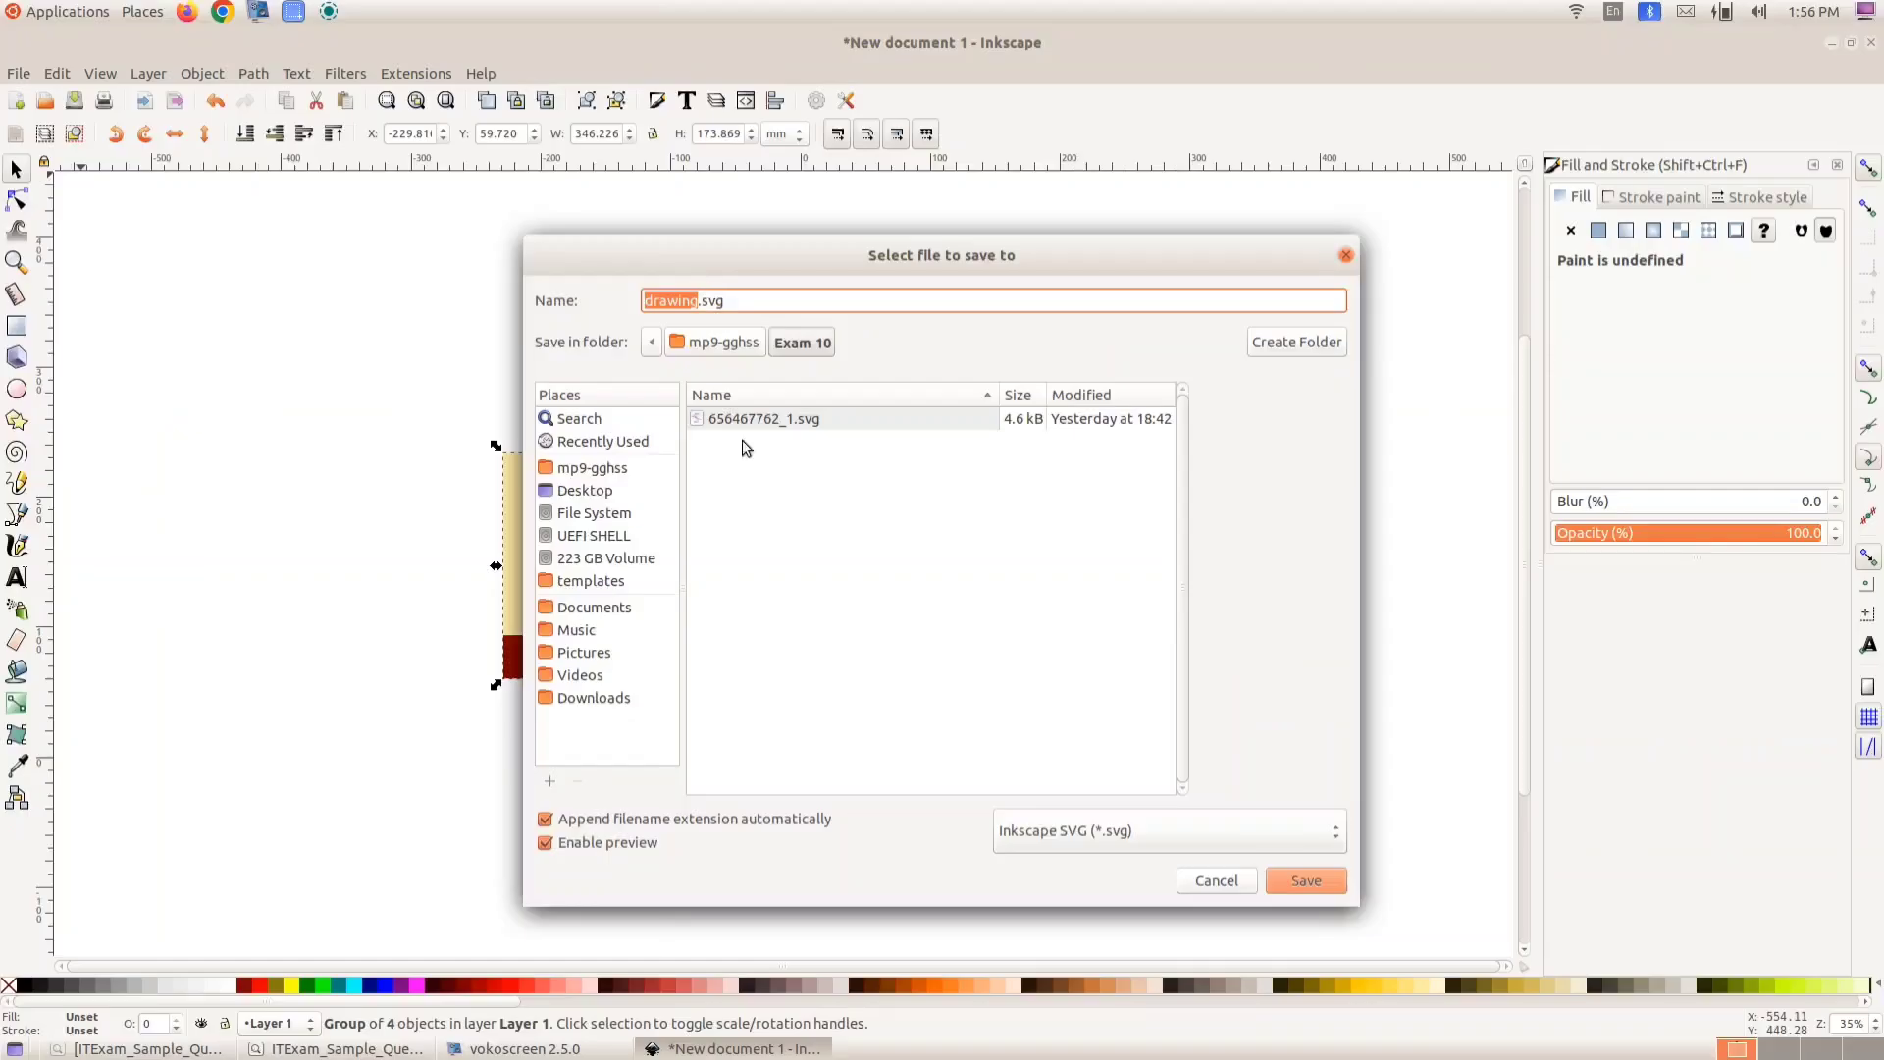
pyautogui.click(582, 470)
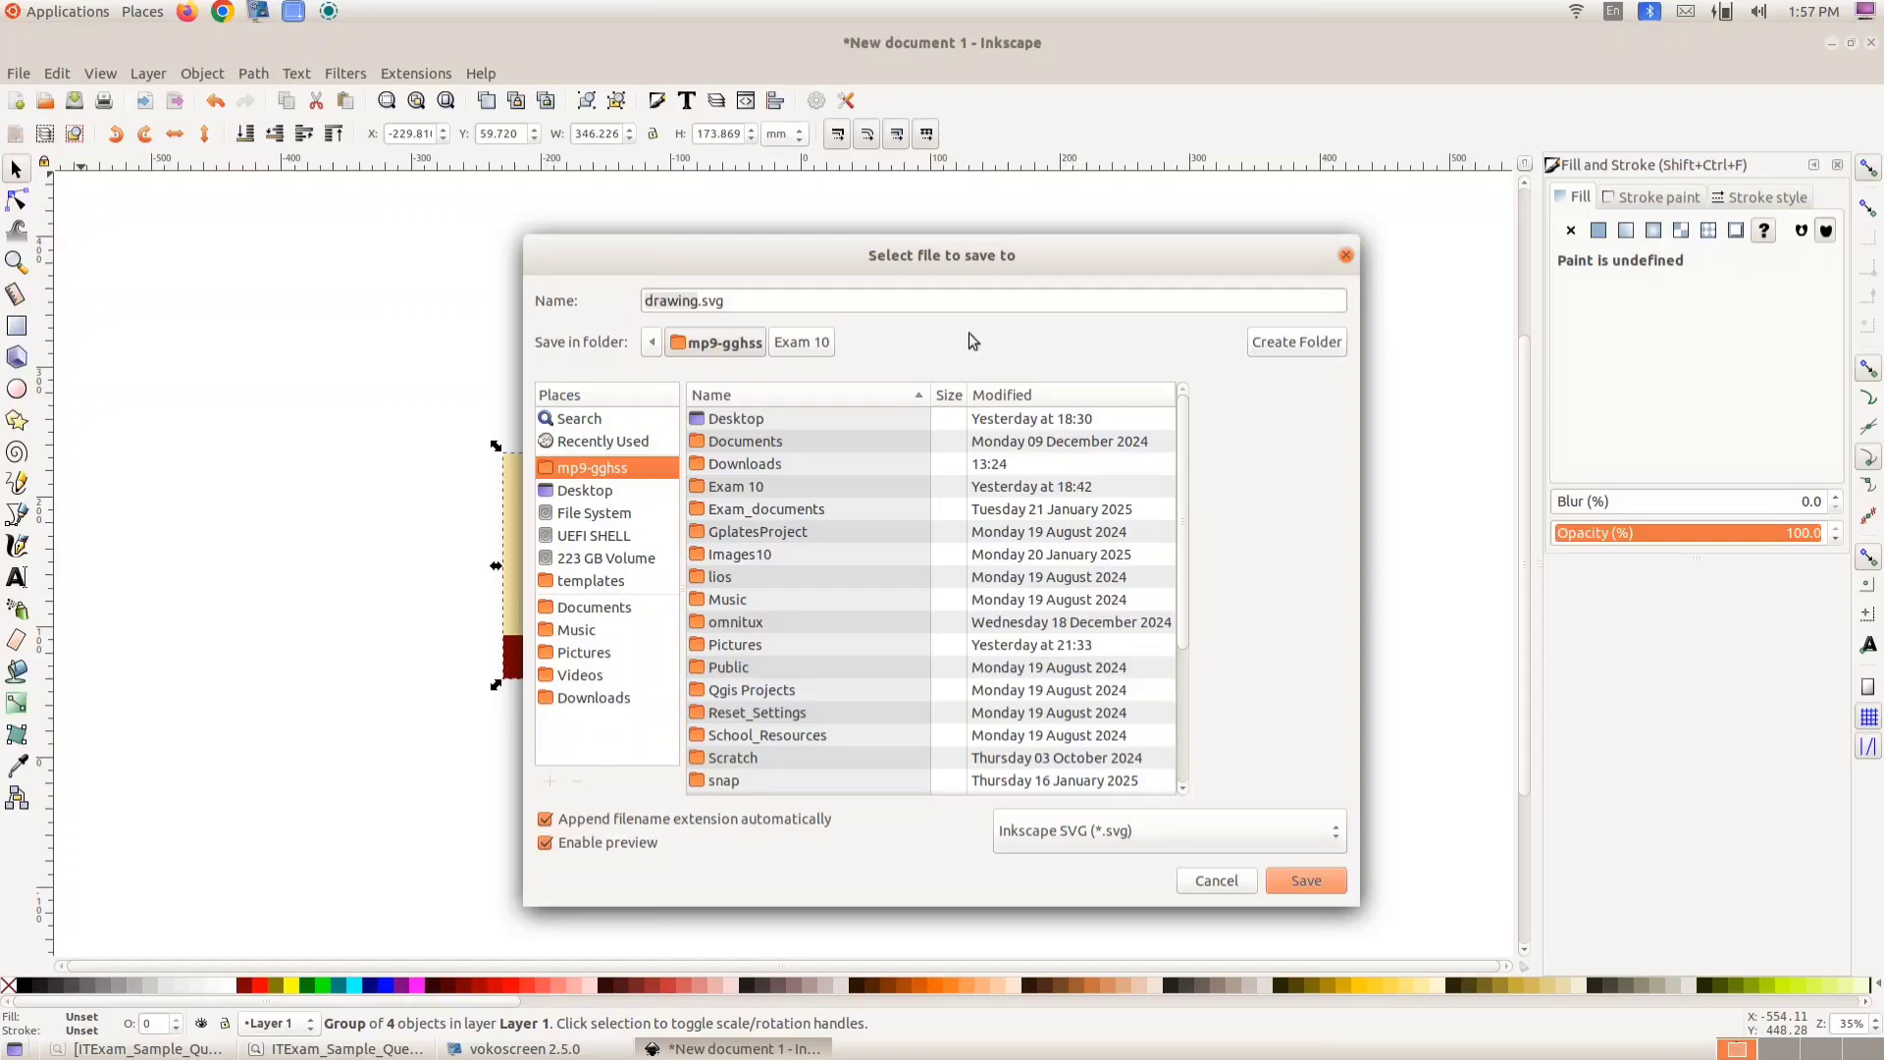
pyautogui.doubleClick(762, 485)
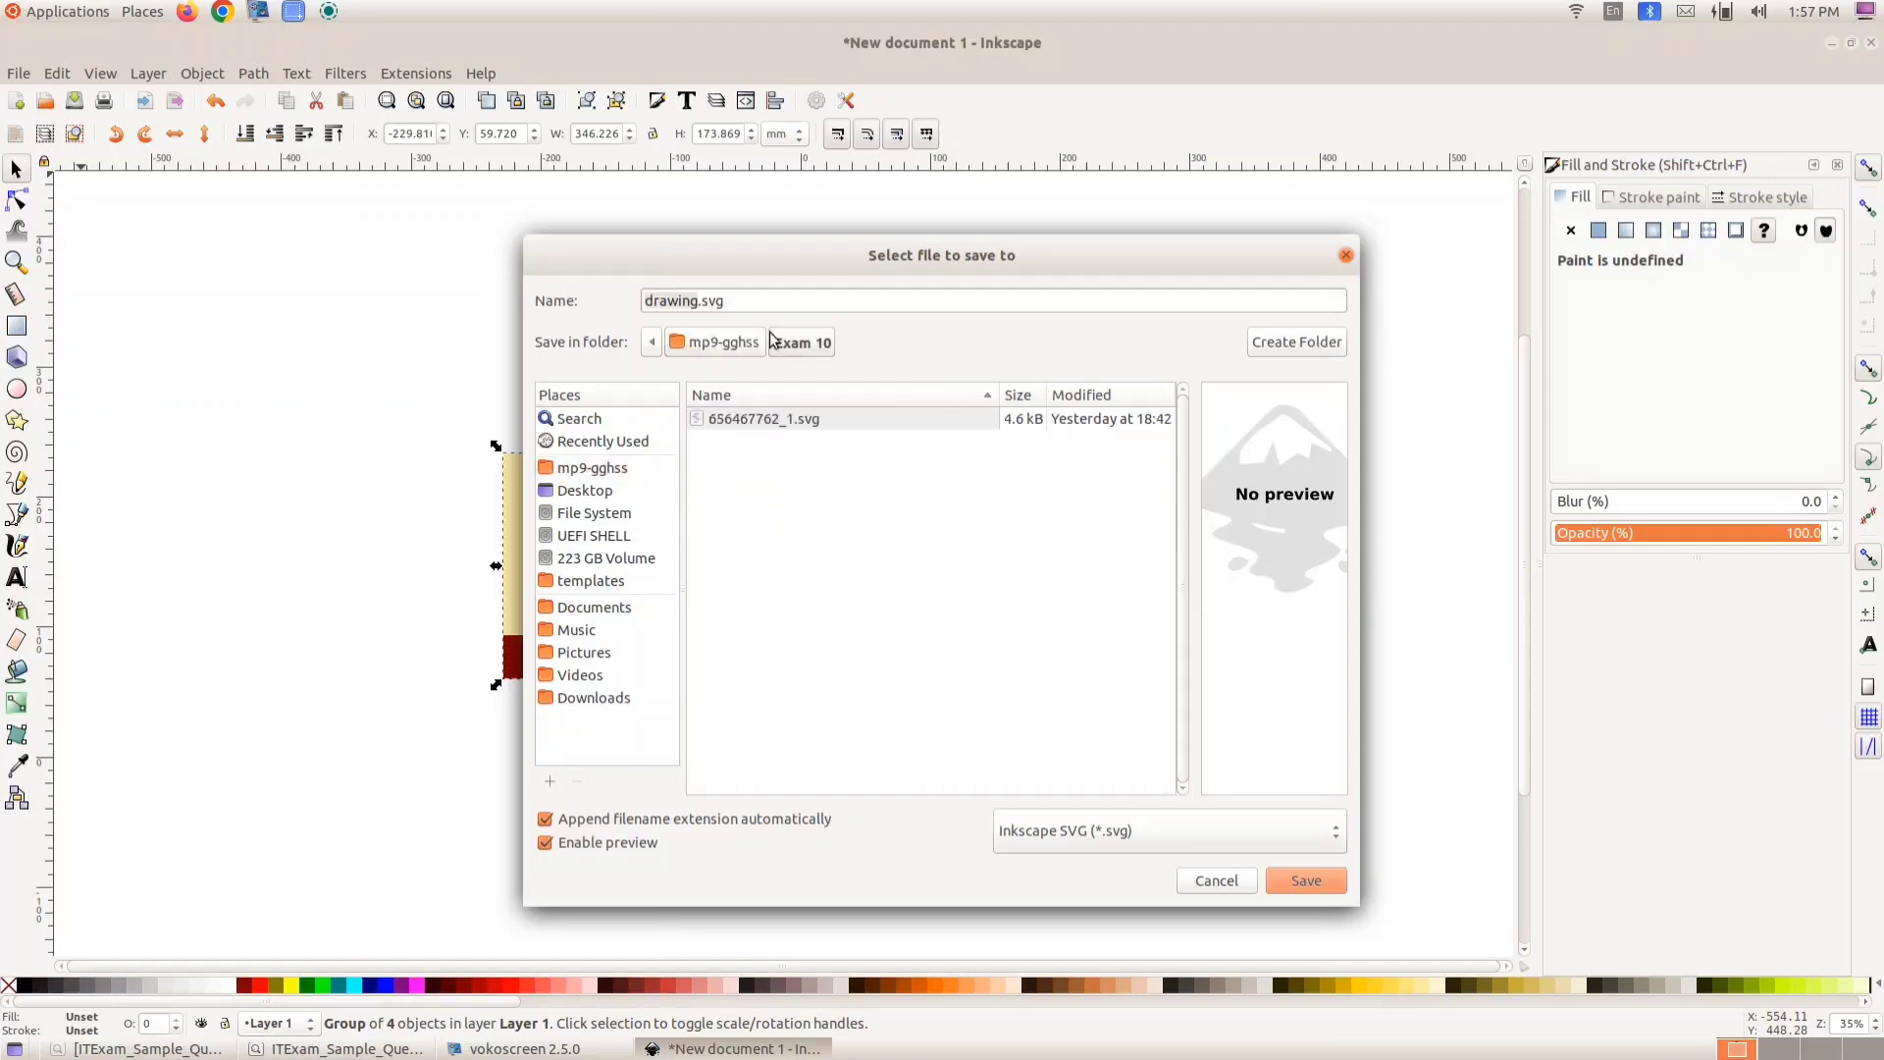
# - Replace the default file name with the candidate number followed by _1 and save the badge as Inkscape SVG
pyautogui.doubleClick(696, 302)
pyautogui.click(695, 303)
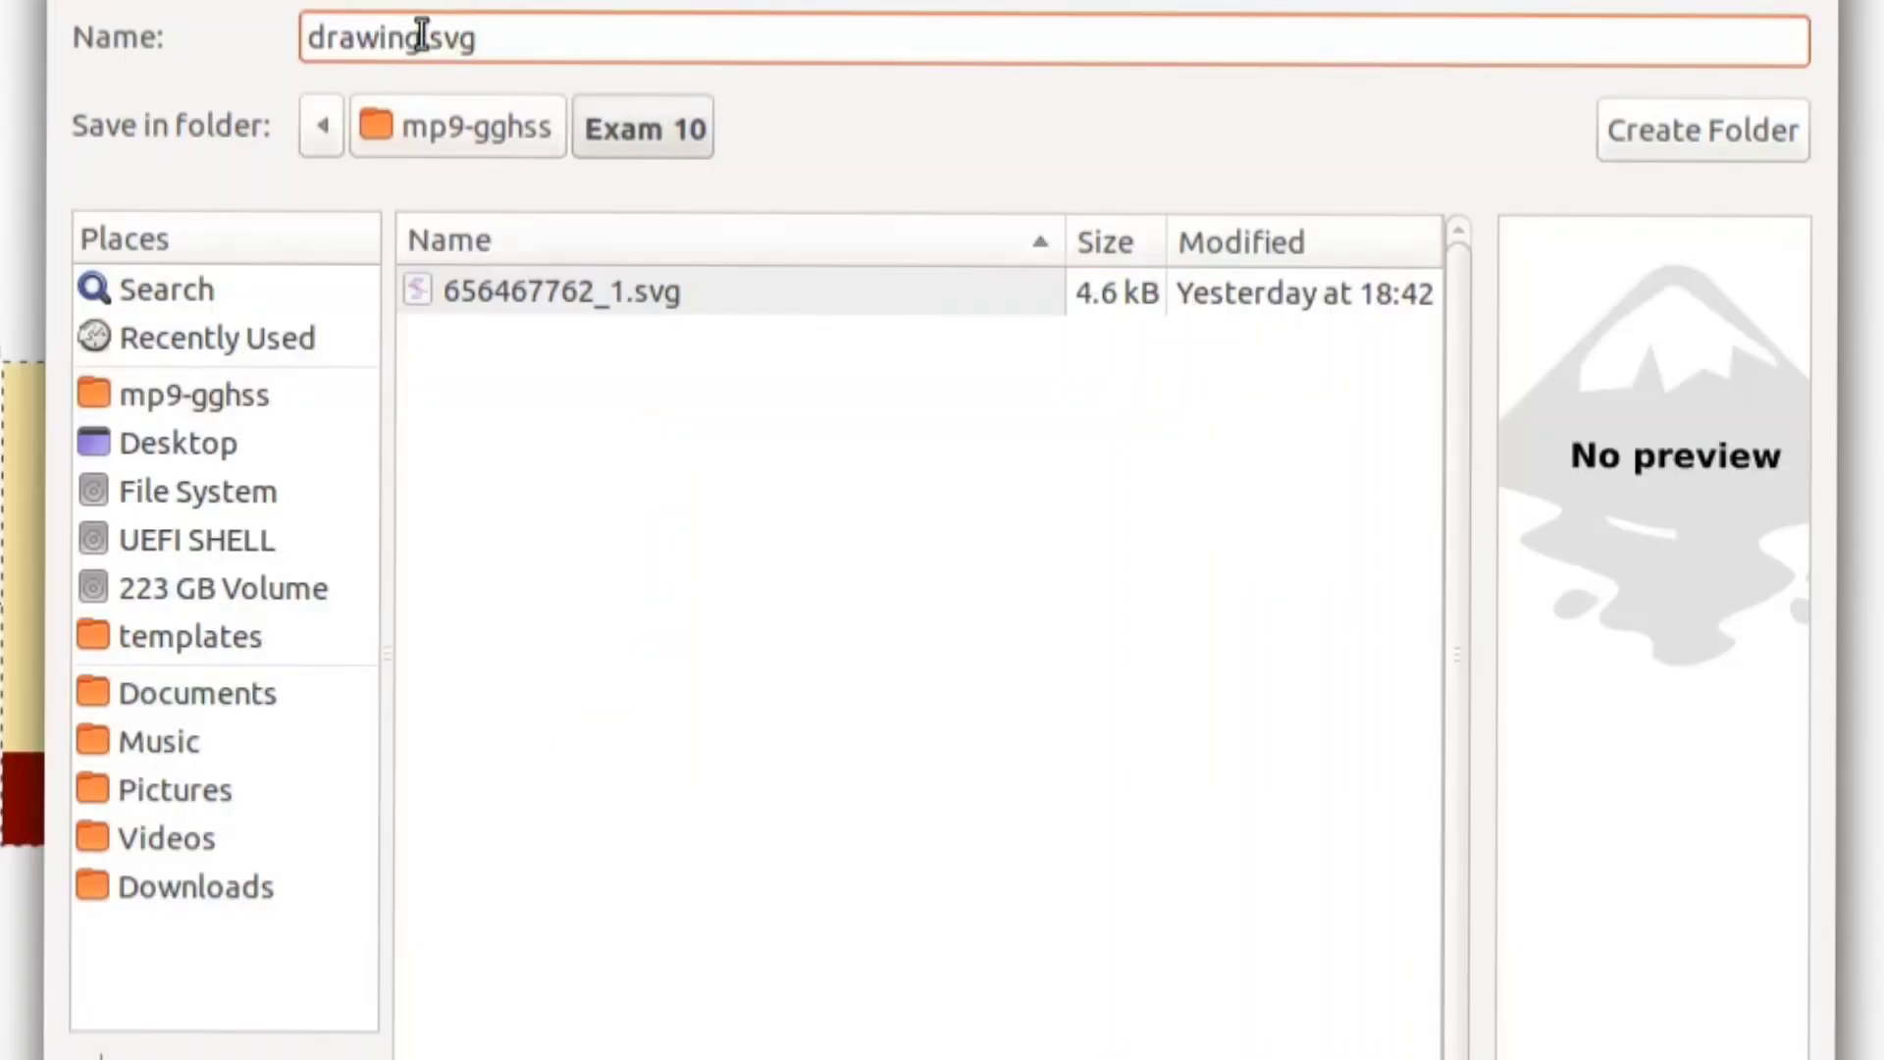
pyautogui.moveTo(428, 37); pyautogui.dragTo(265, 35)
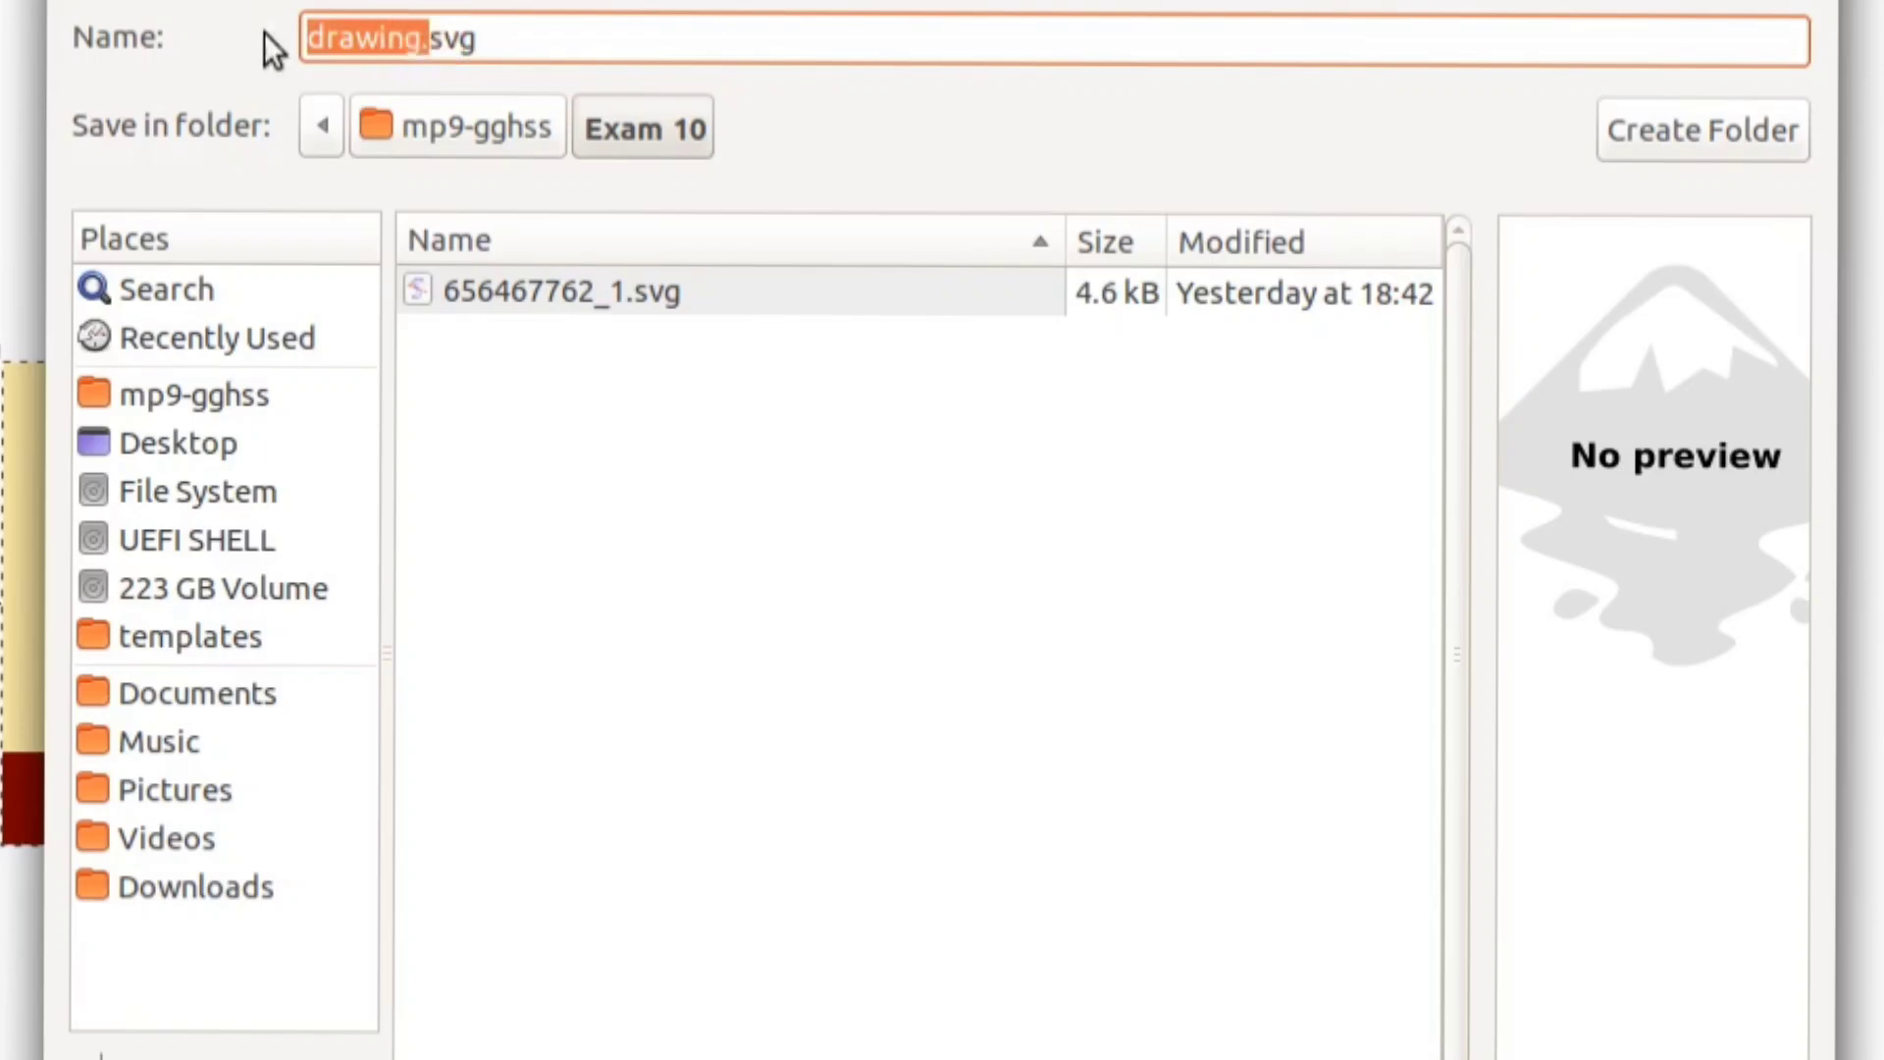
pyautogui.press('BackSpace')
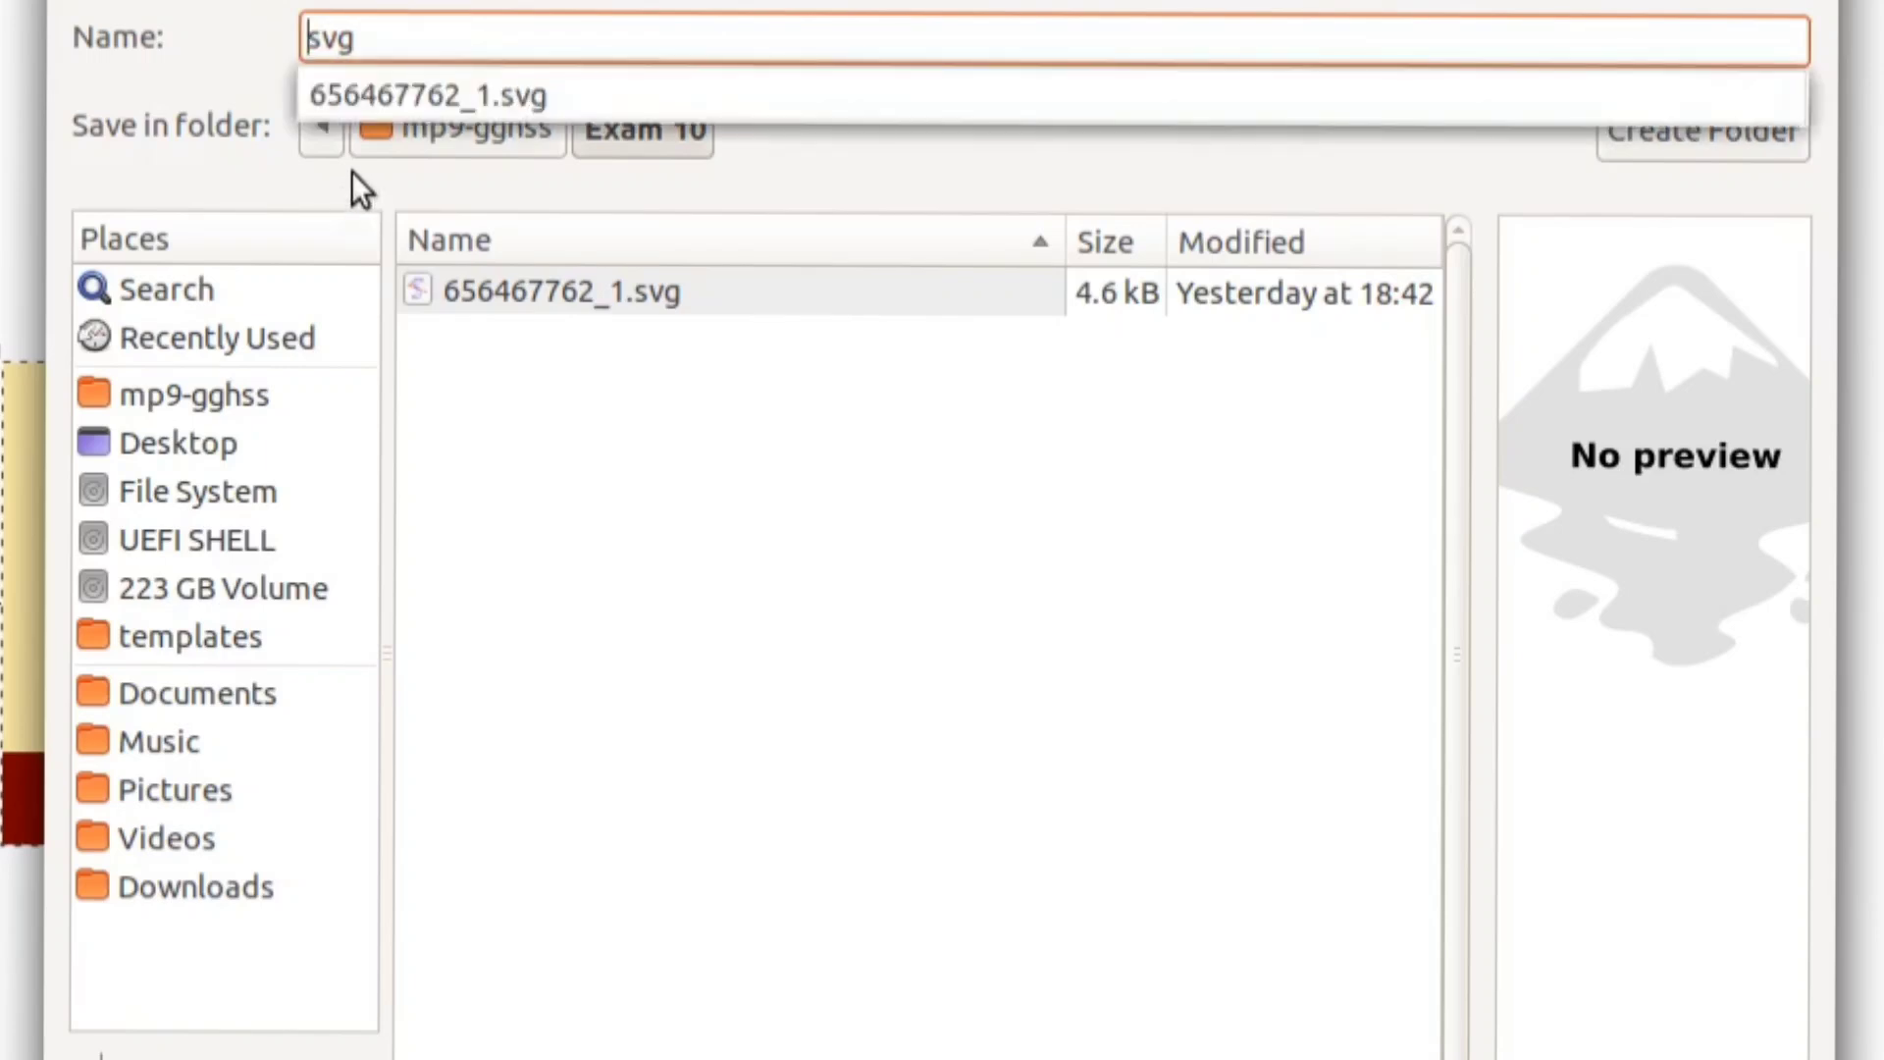
pyautogui.write('56882567')
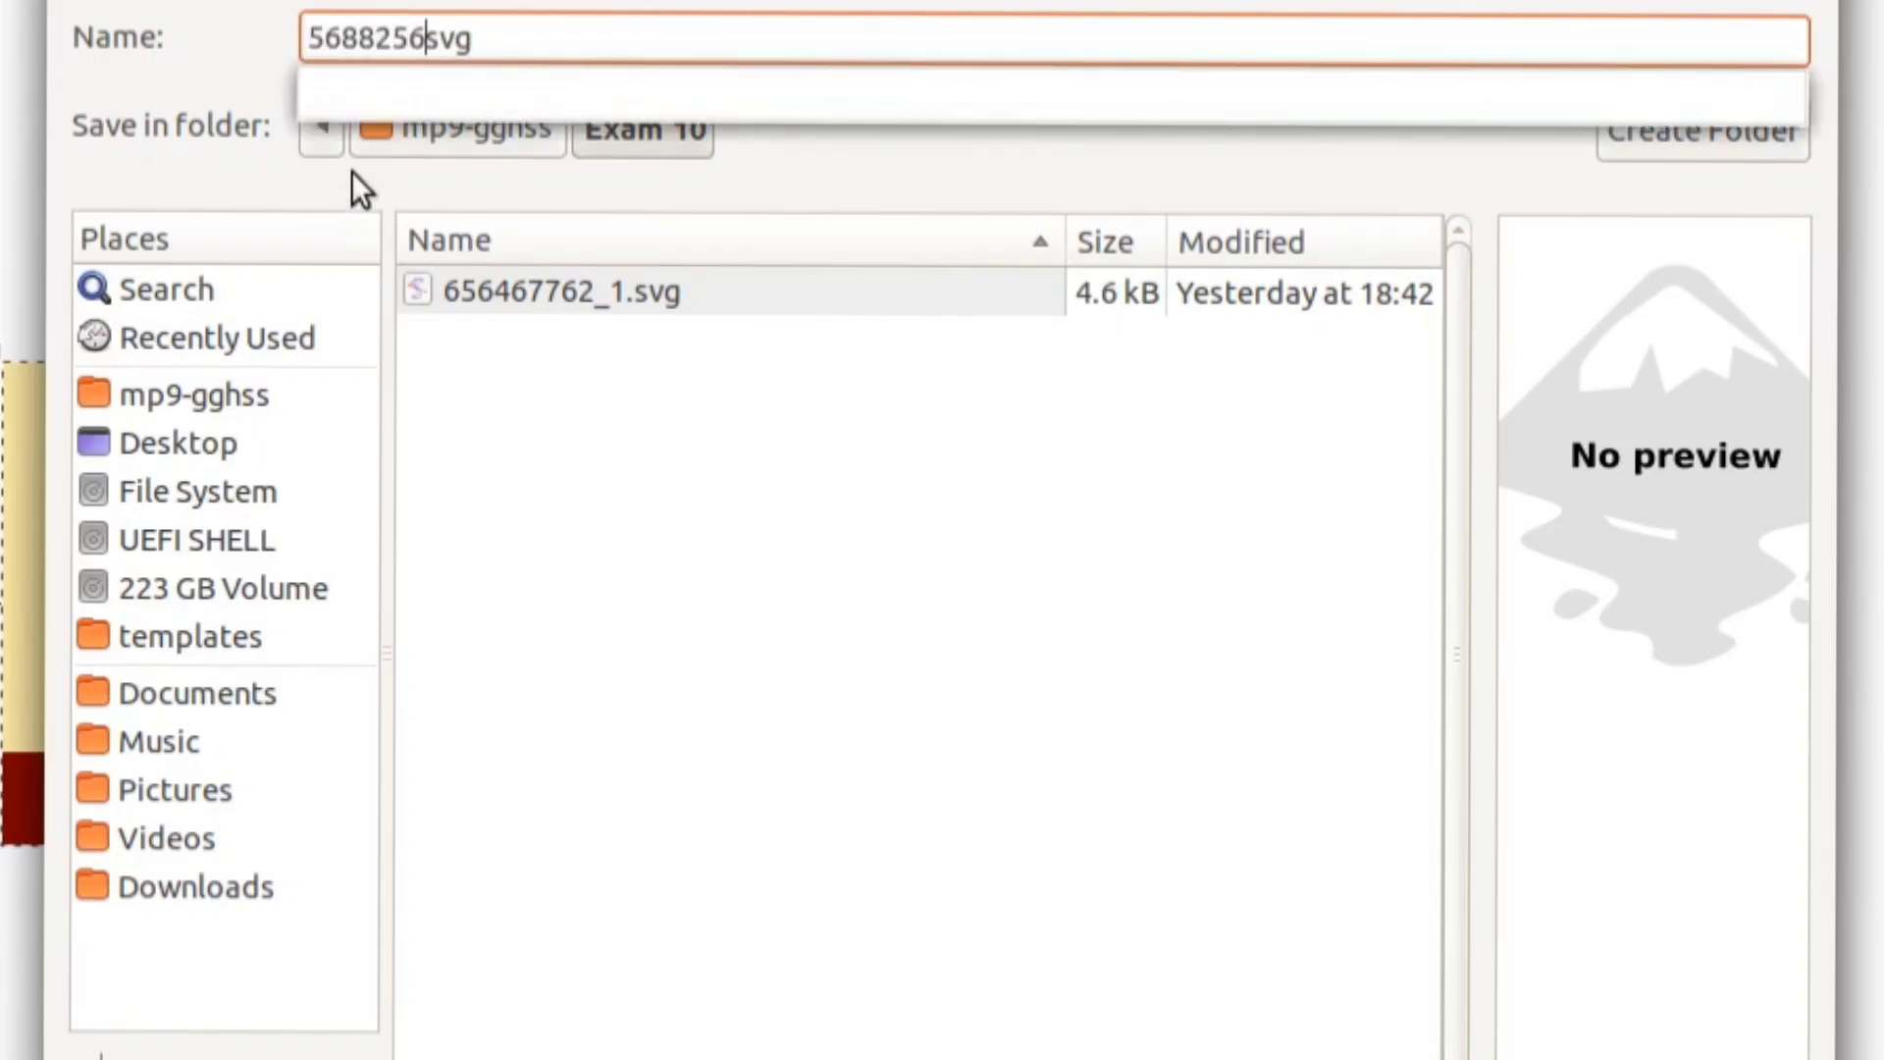
pyautogui.write('_1')
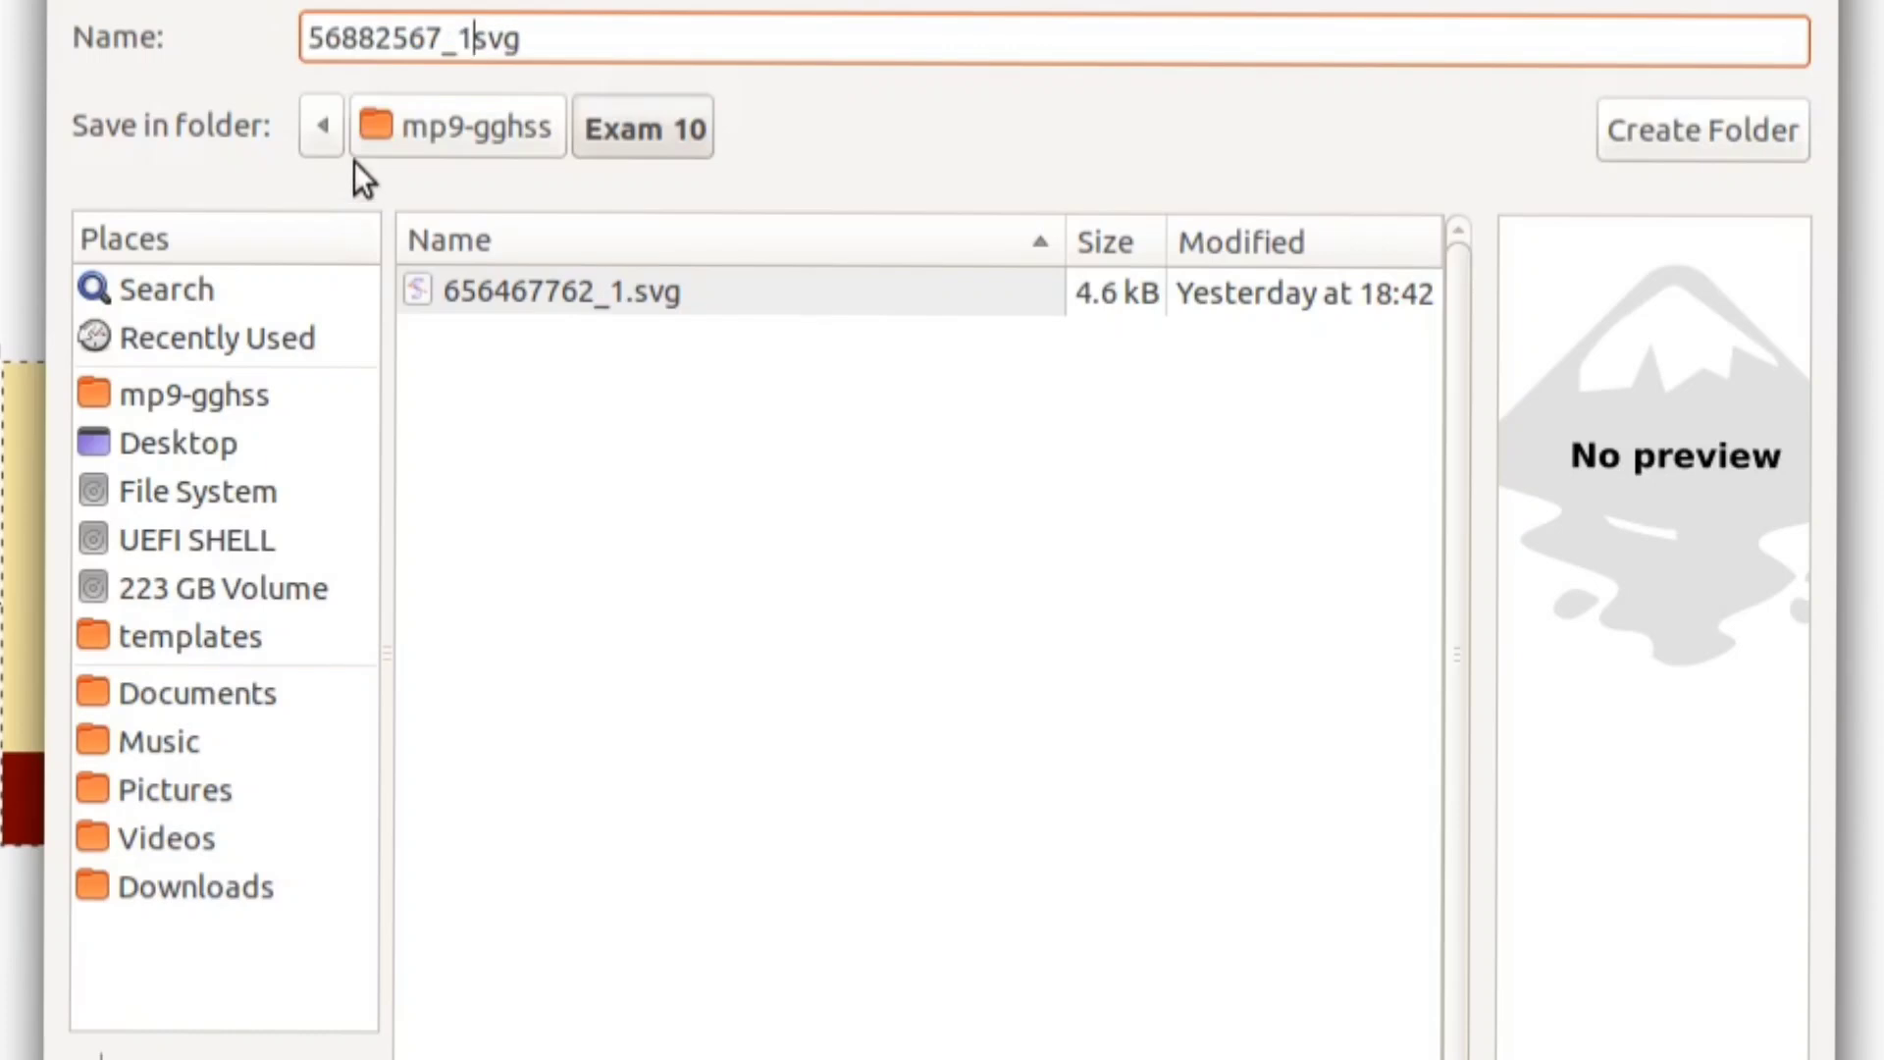
pyautogui.write('.')
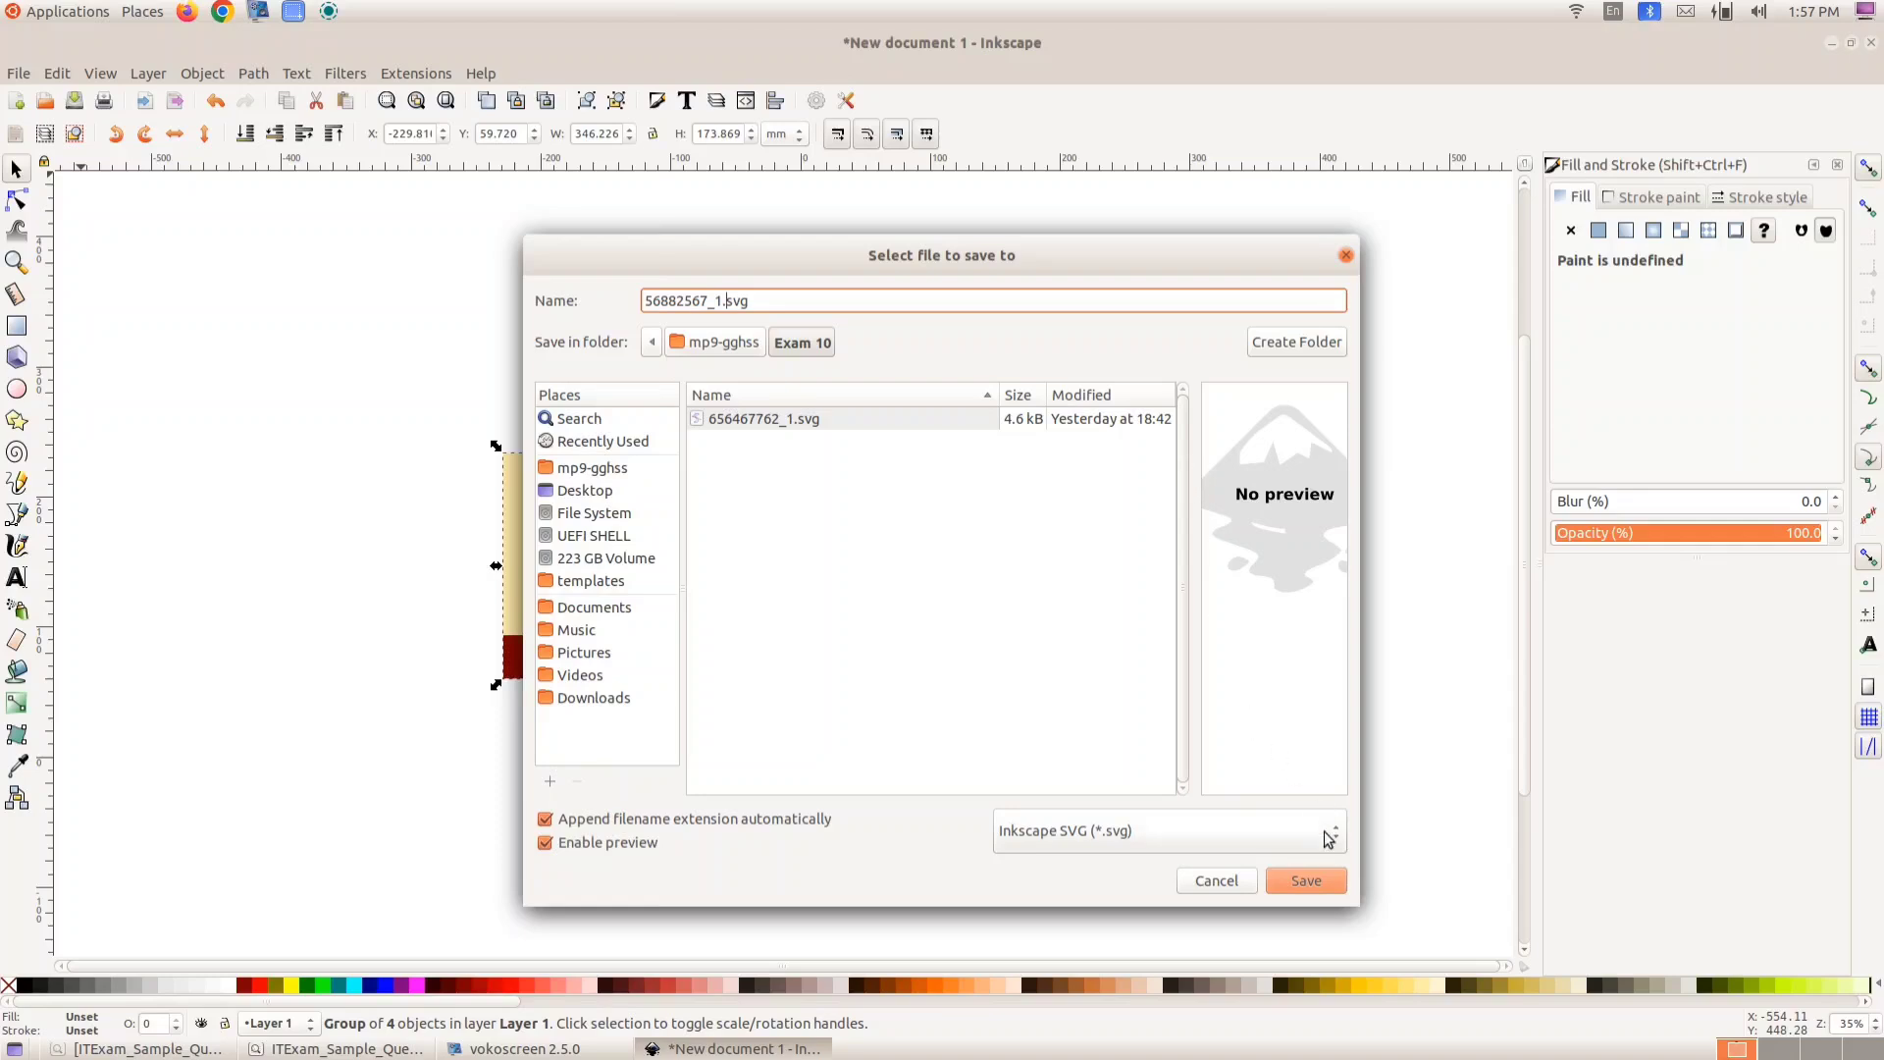
pyautogui.click(1316, 885)
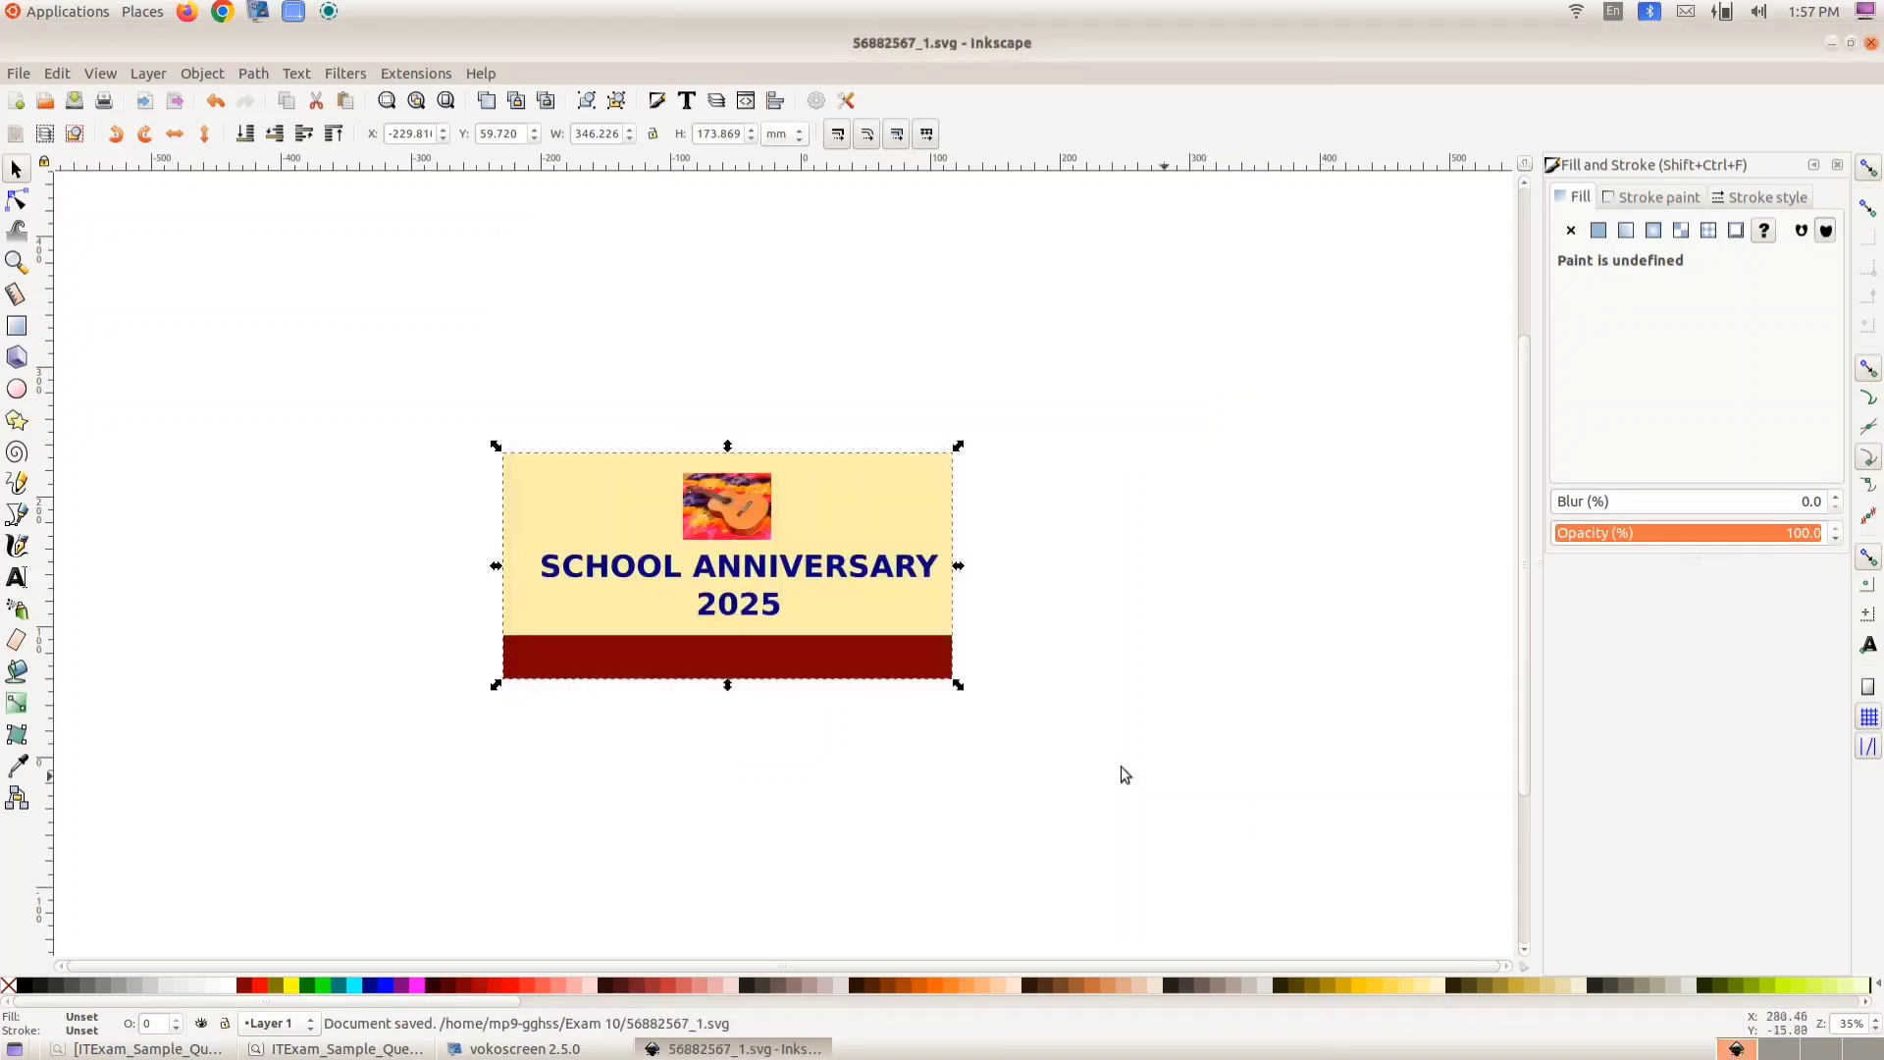